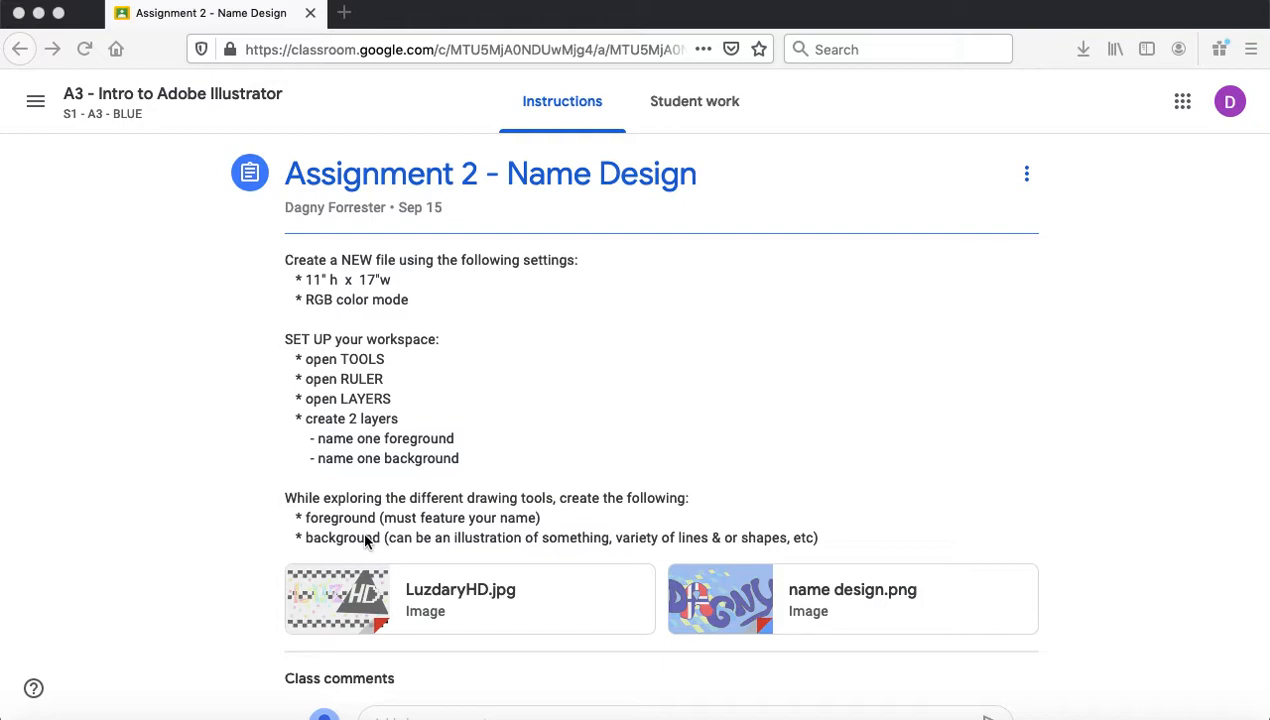
View both attached example images of the name design assignment and return to its instructions
click(482, 586)
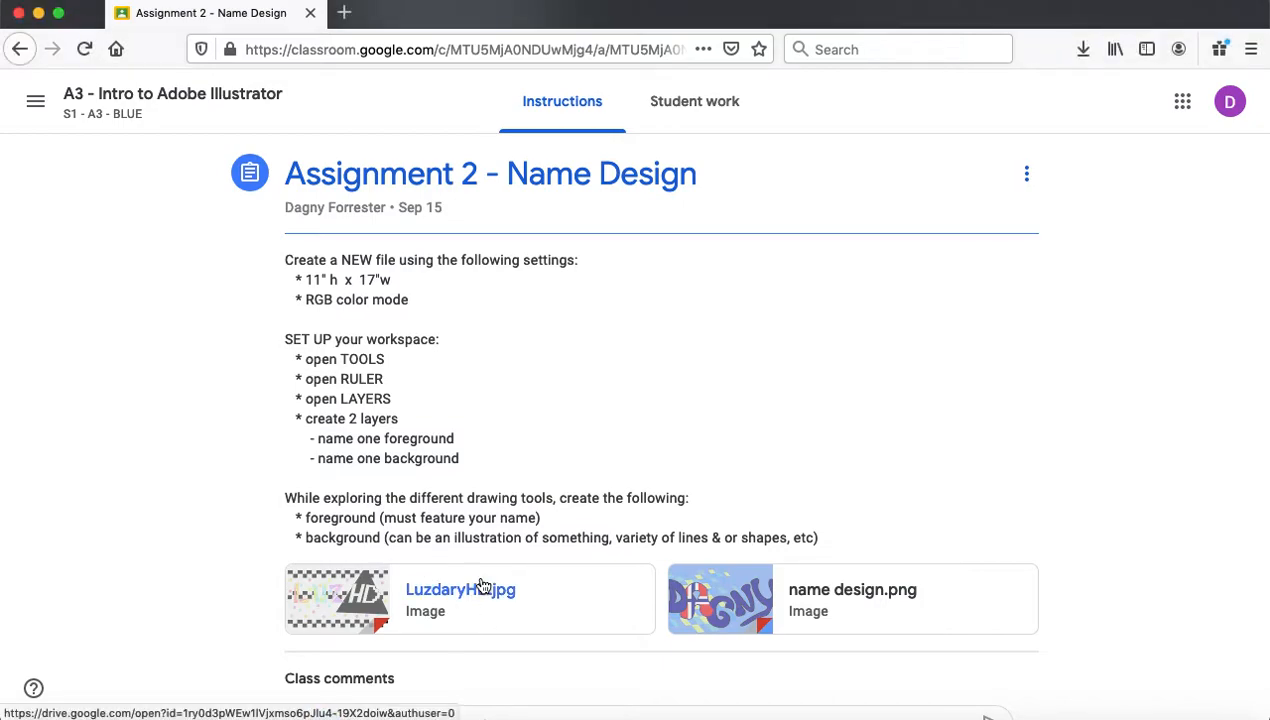
click(488, 590)
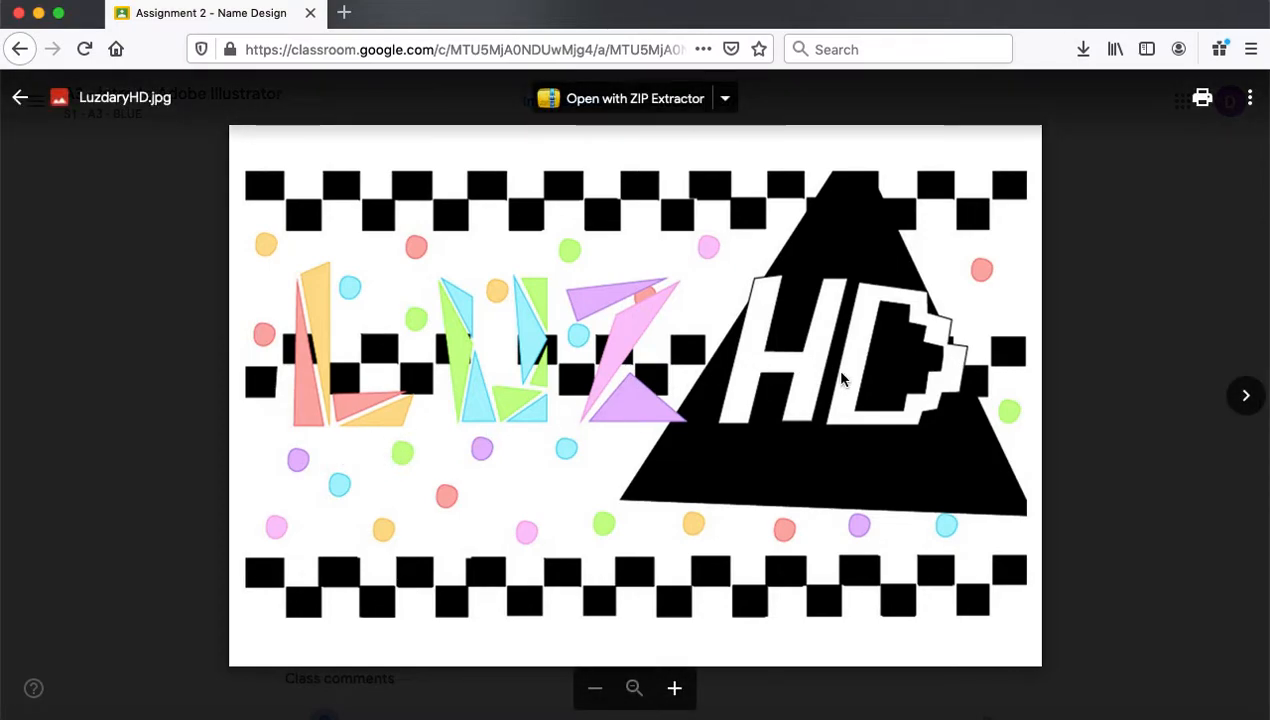
click(1247, 397)
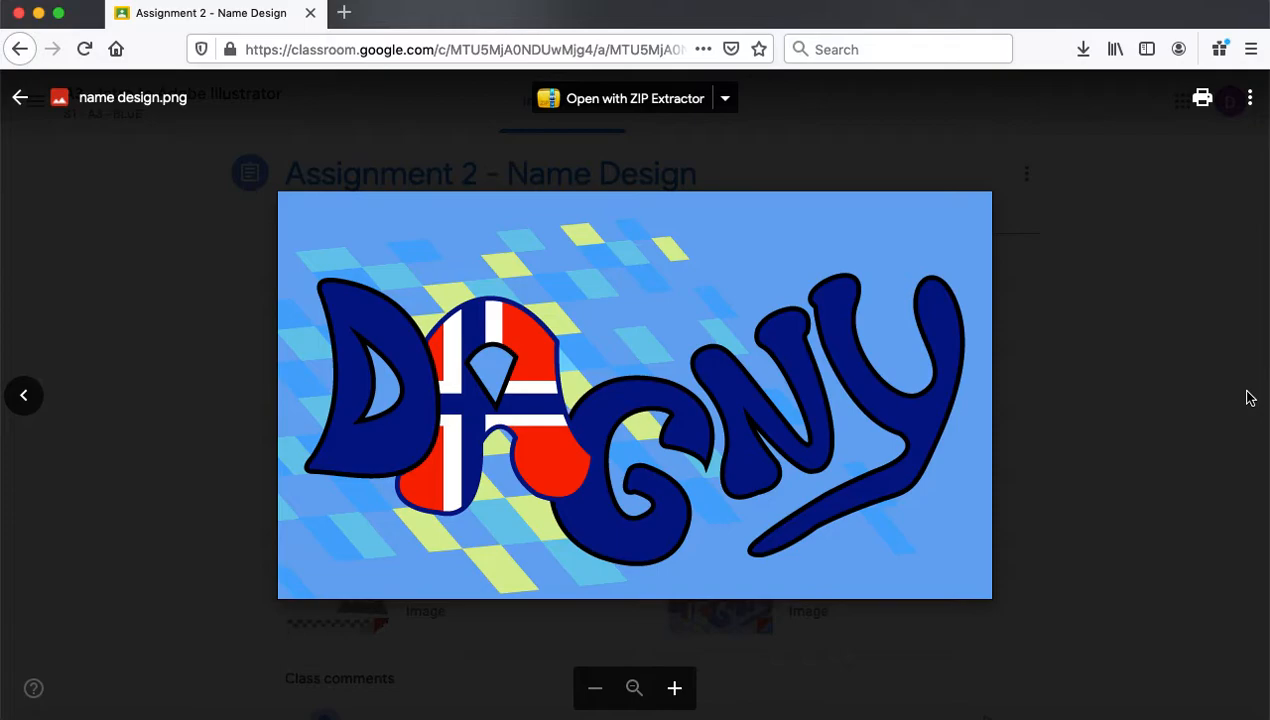
click(25, 397)
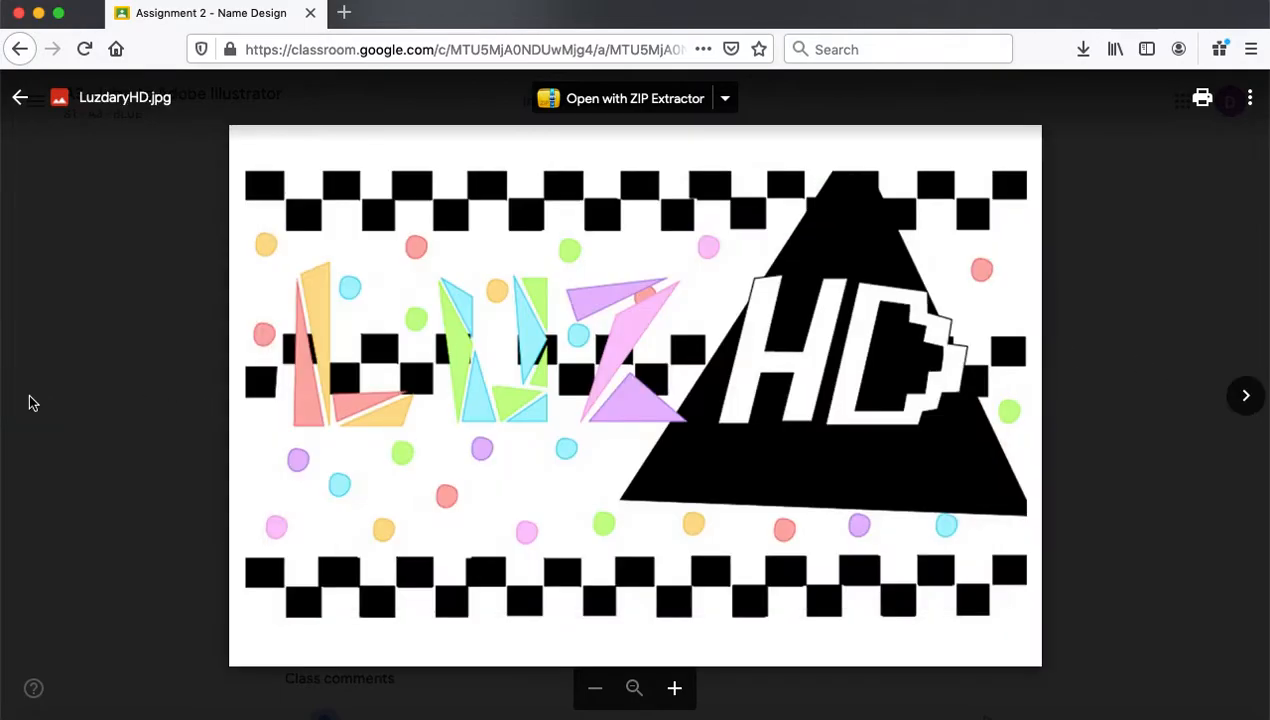
click(24, 99)
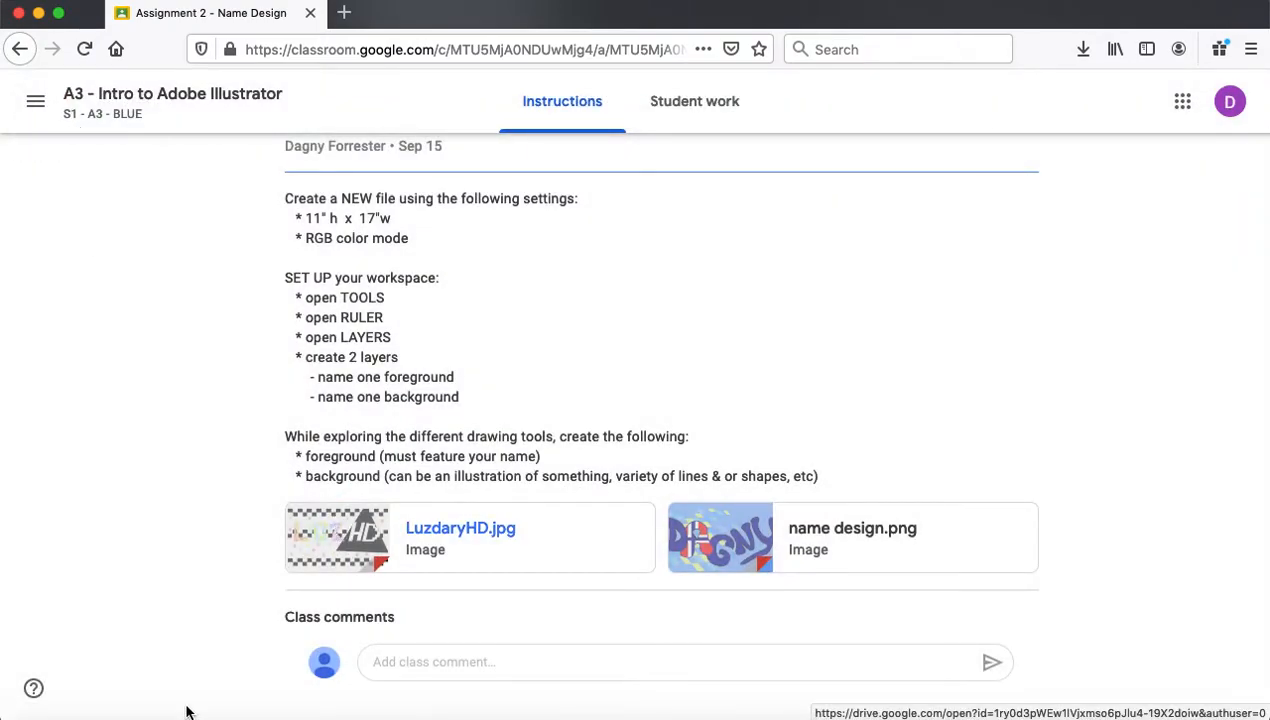
Switch to Adobe Illustrator, detach the Layers panel from its dock and close it
click(124, 712)
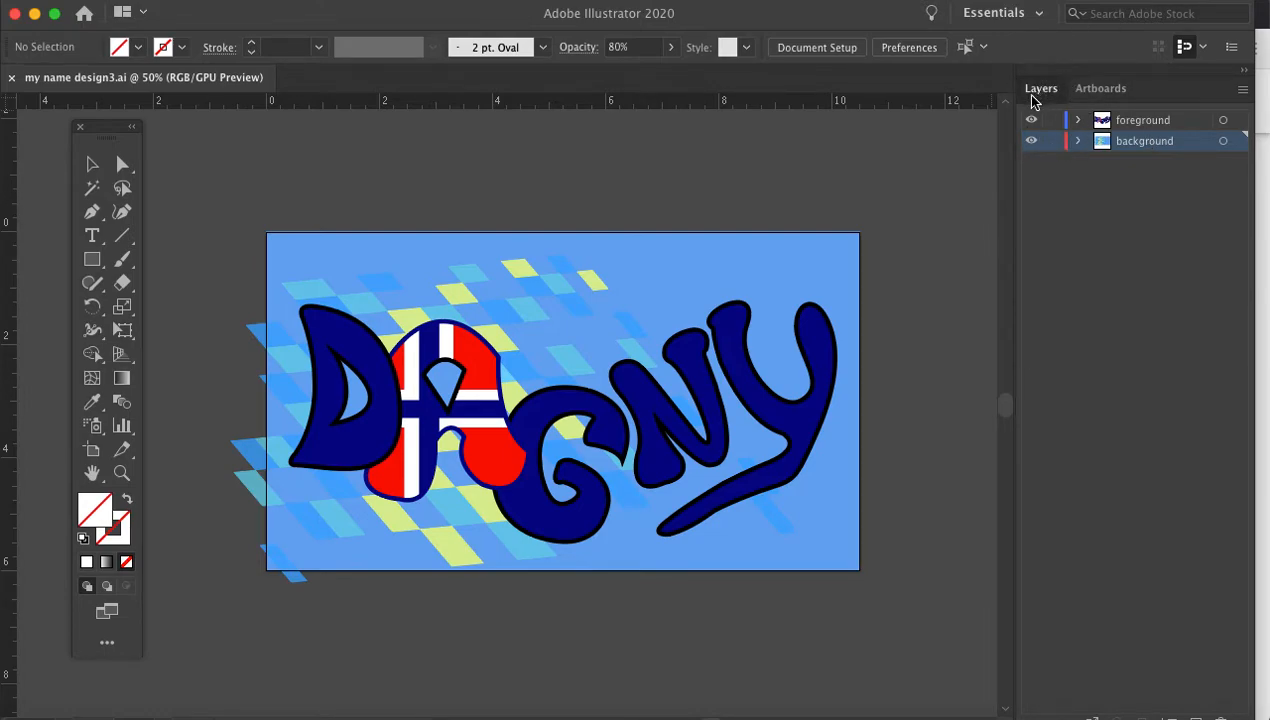
drag(1038, 97, 938, 197)
click(921, 174)
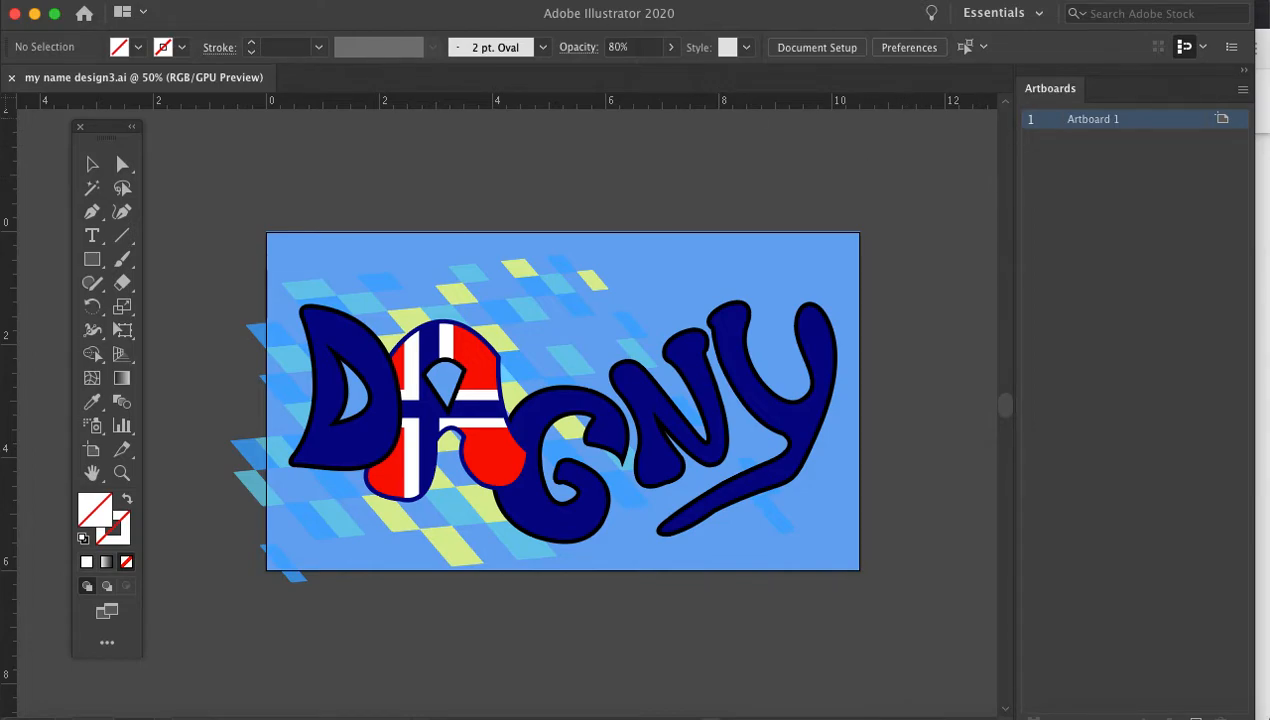
Reopen the Layers panel and move the floating panel up beside the artboard
click(519, 0)
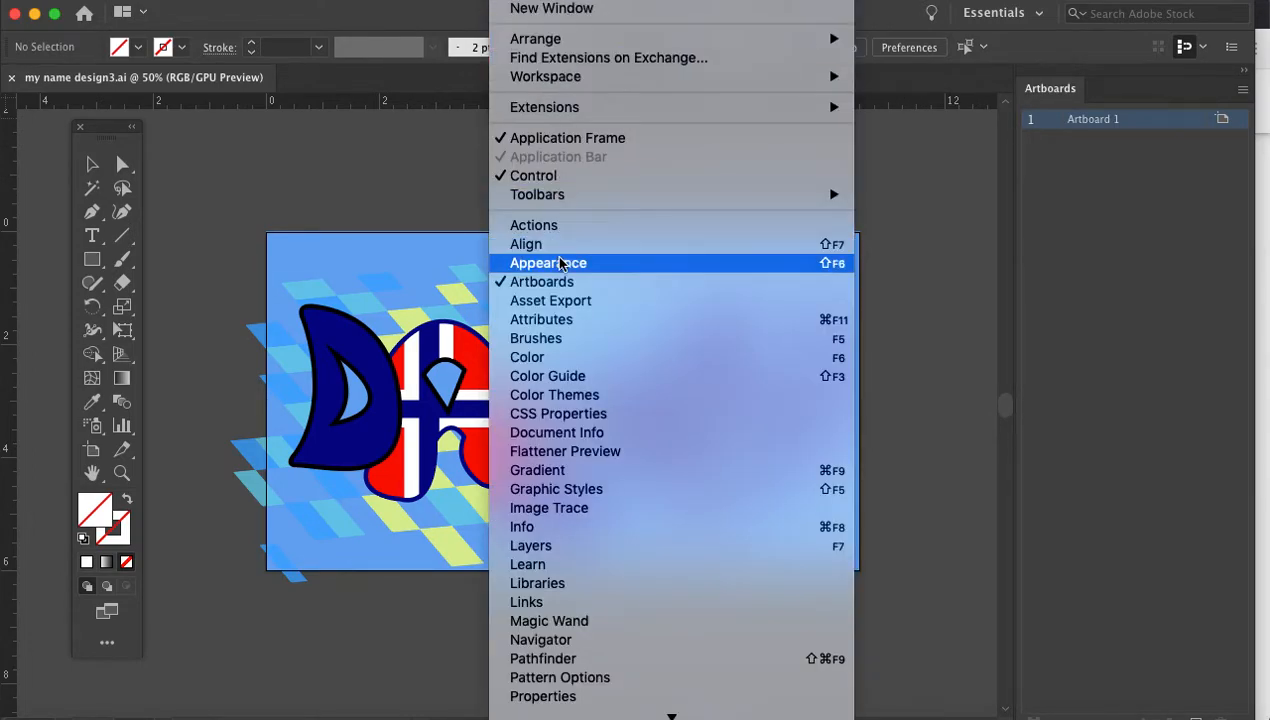
mouse_move(571, 716)
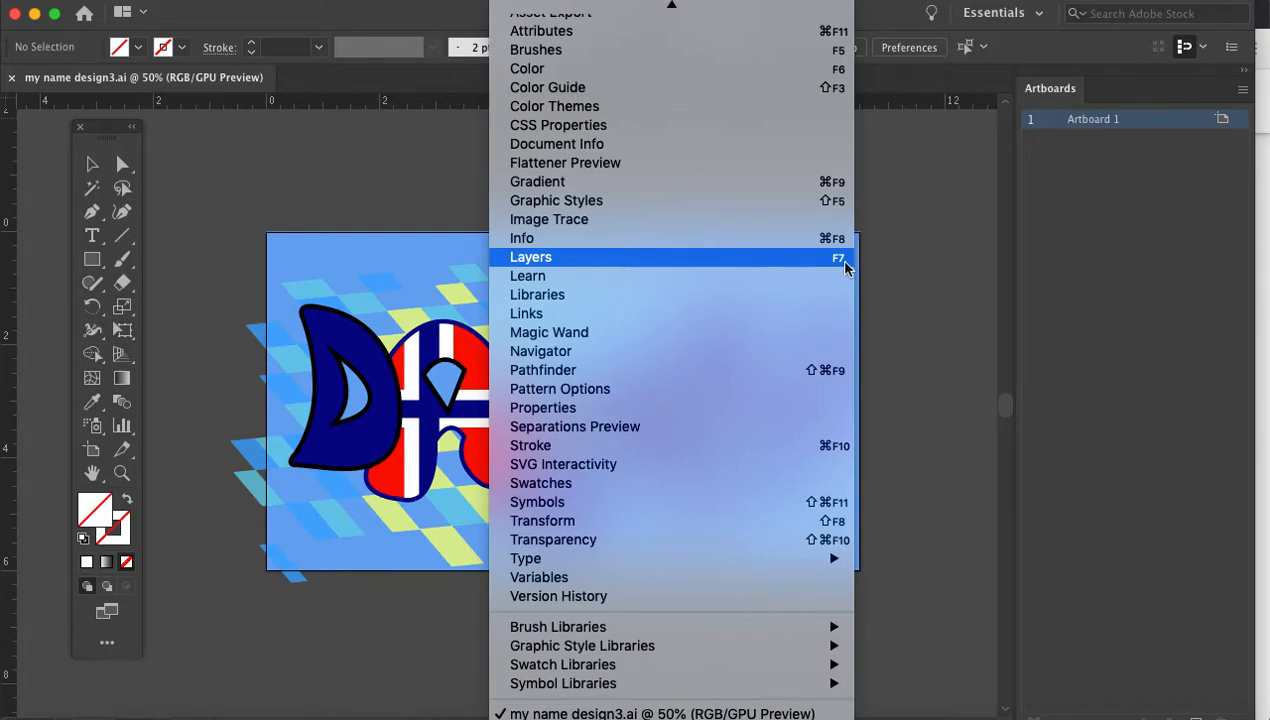
click(523, 262)
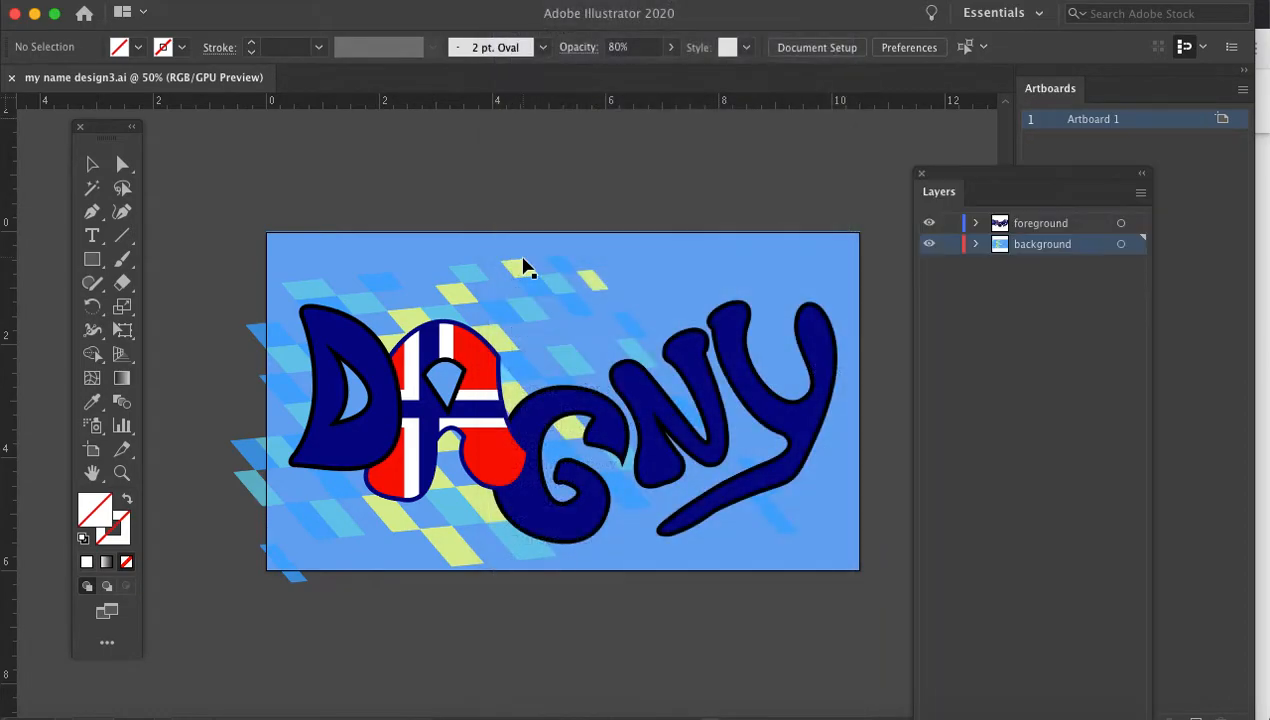
drag(972, 180, 975, 130)
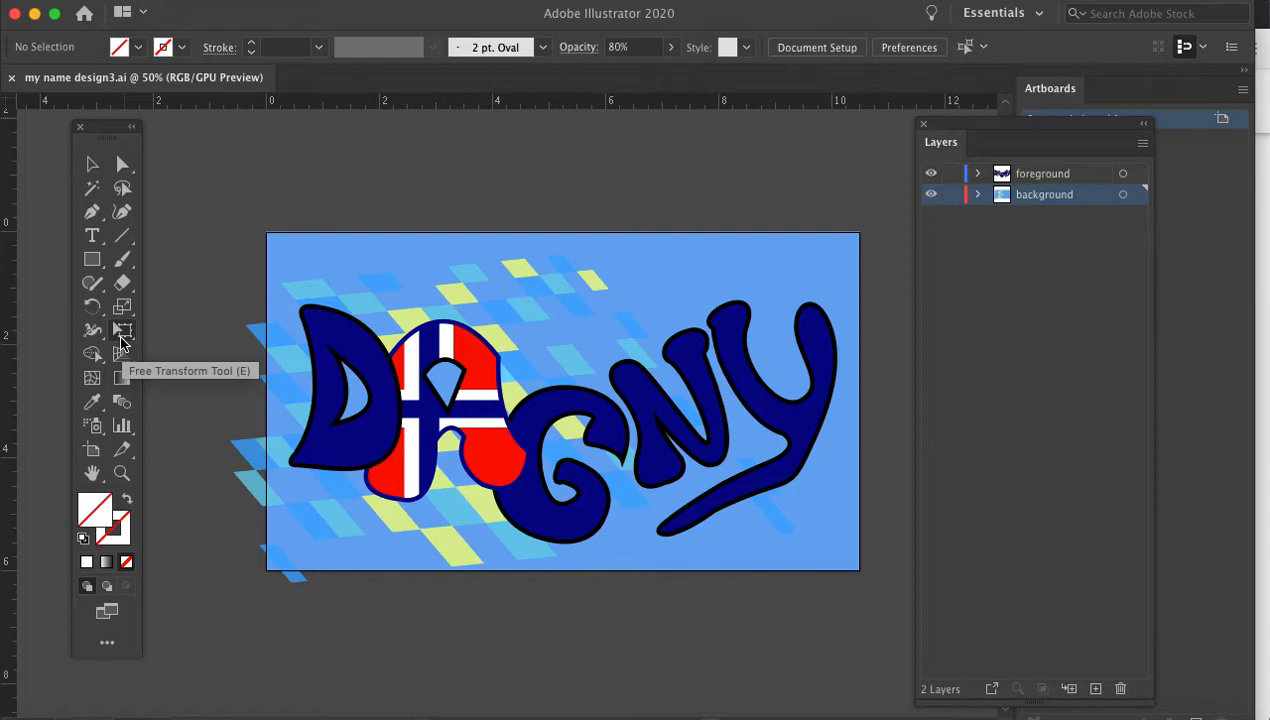
Go through the Selection, Paintbrush, Eraser and Gradient tools, ending with the Paintbrush tool active
click(95, 166)
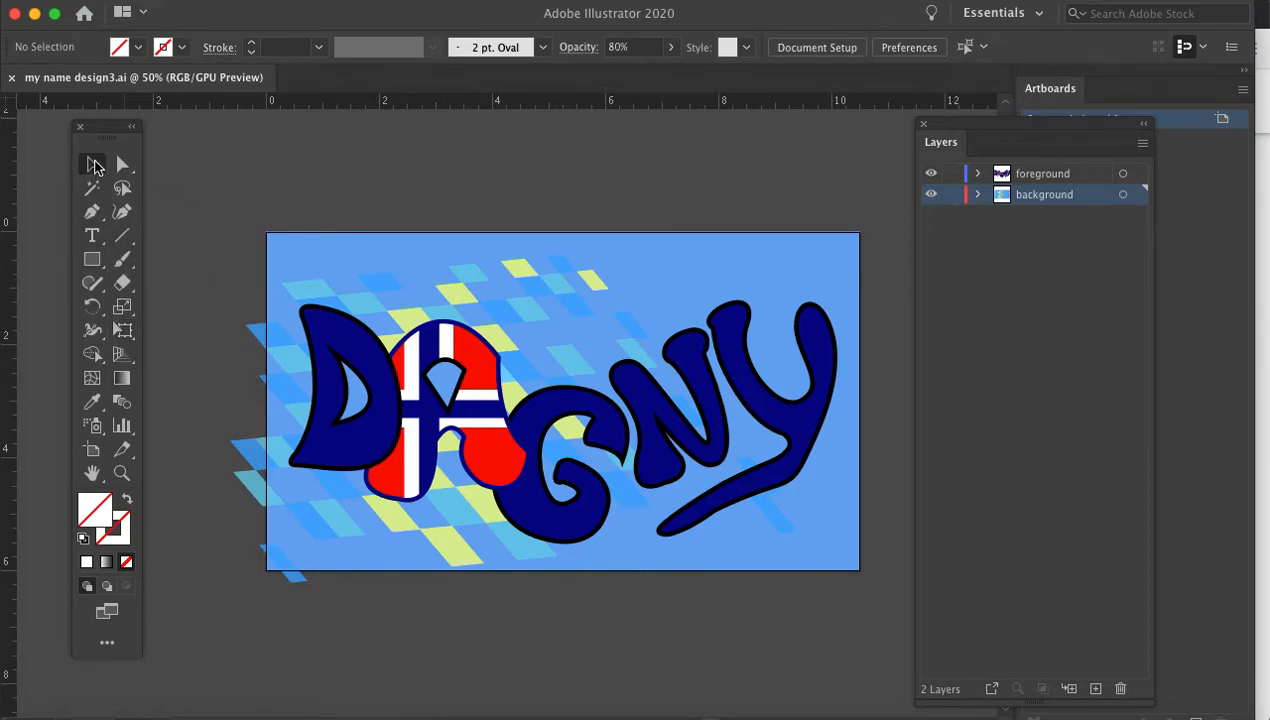
click(124, 262)
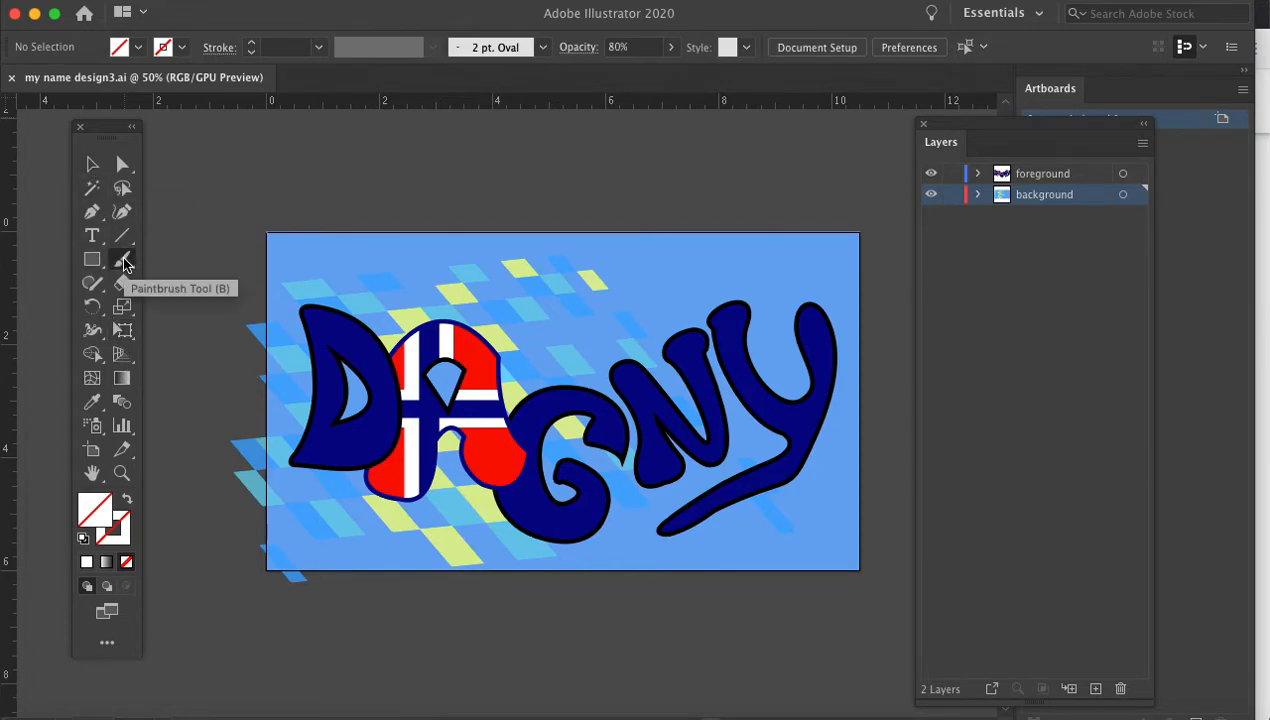
click(121, 283)
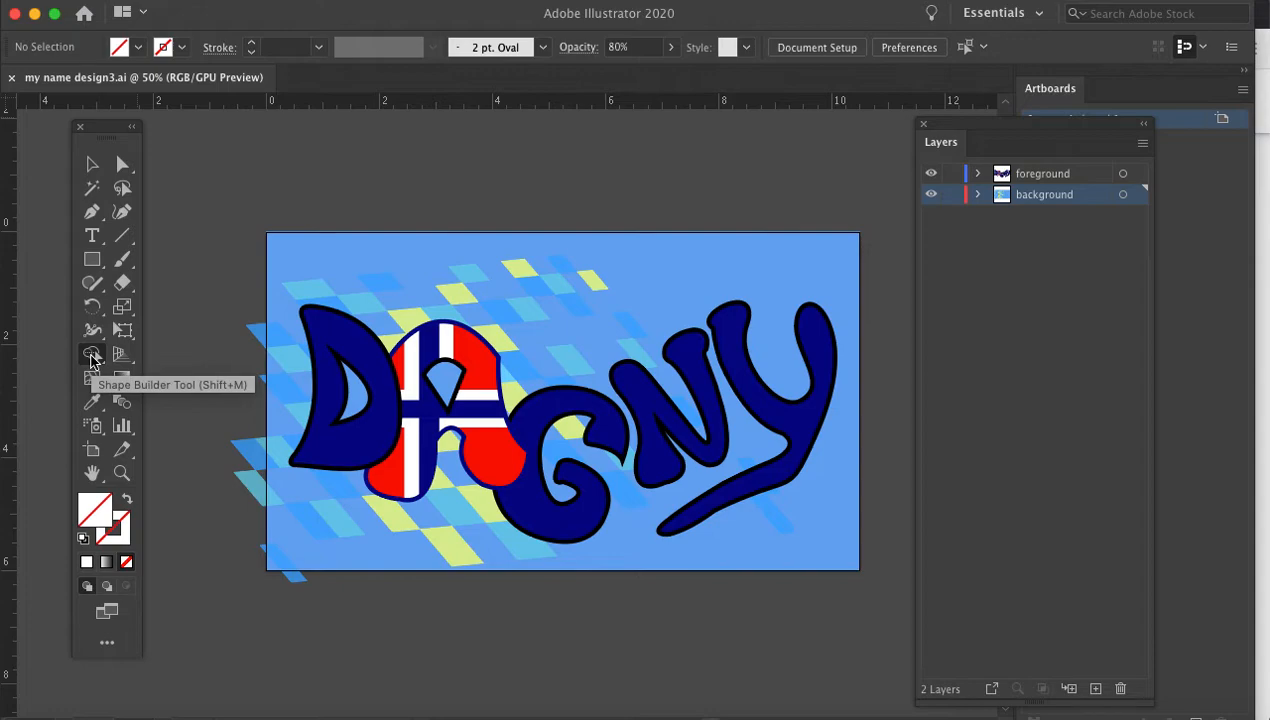
click(121, 377)
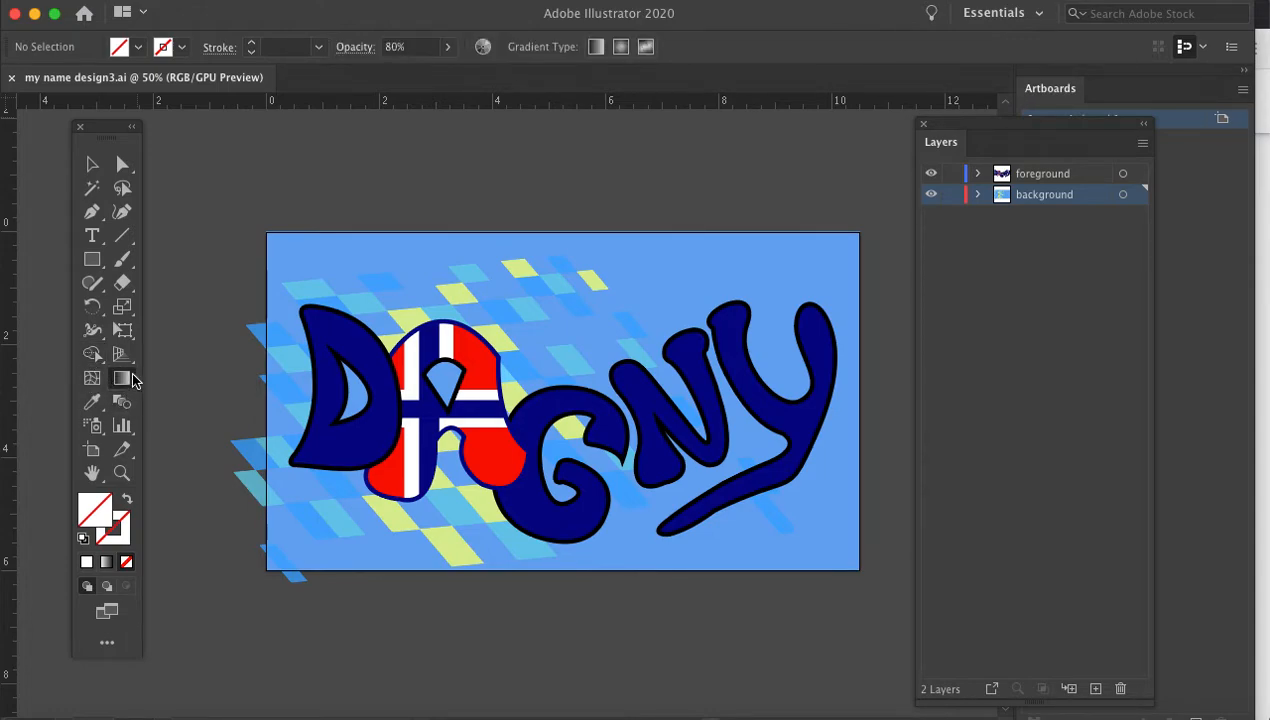
click(124, 261)
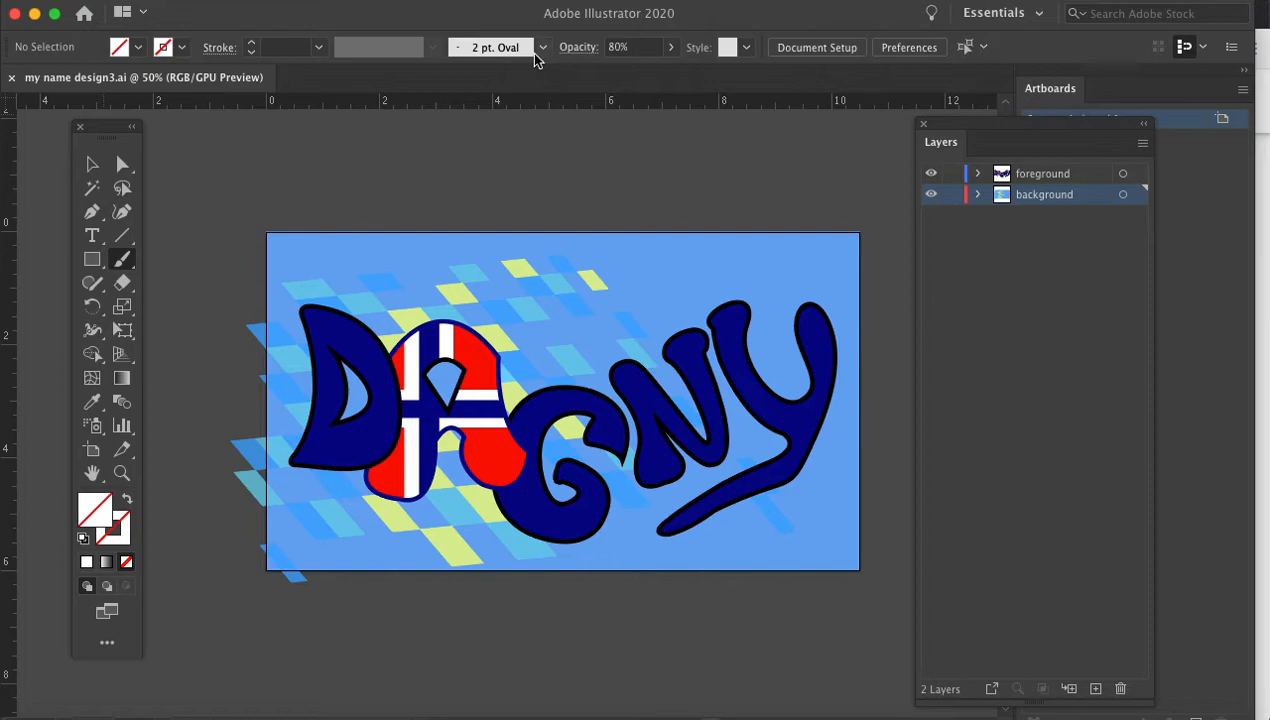
Hide the Control bar with the tool options above the document and show it again
click(515, 1)
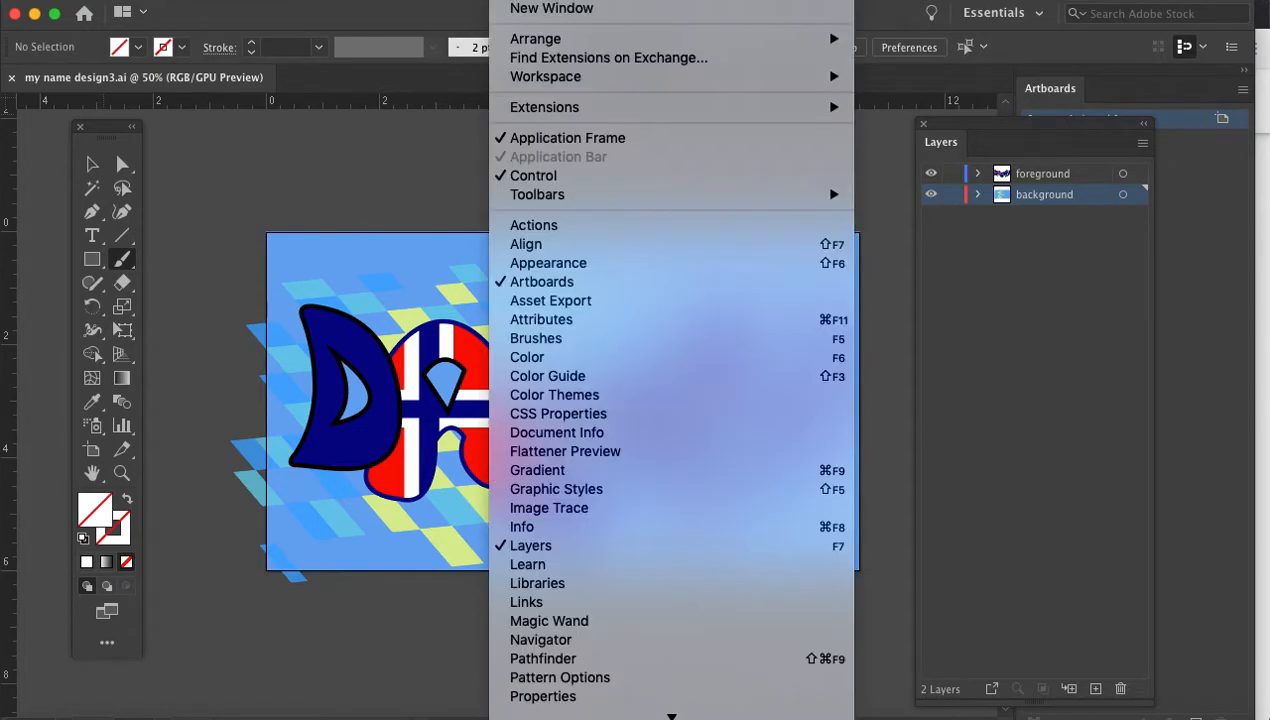
click(521, 178)
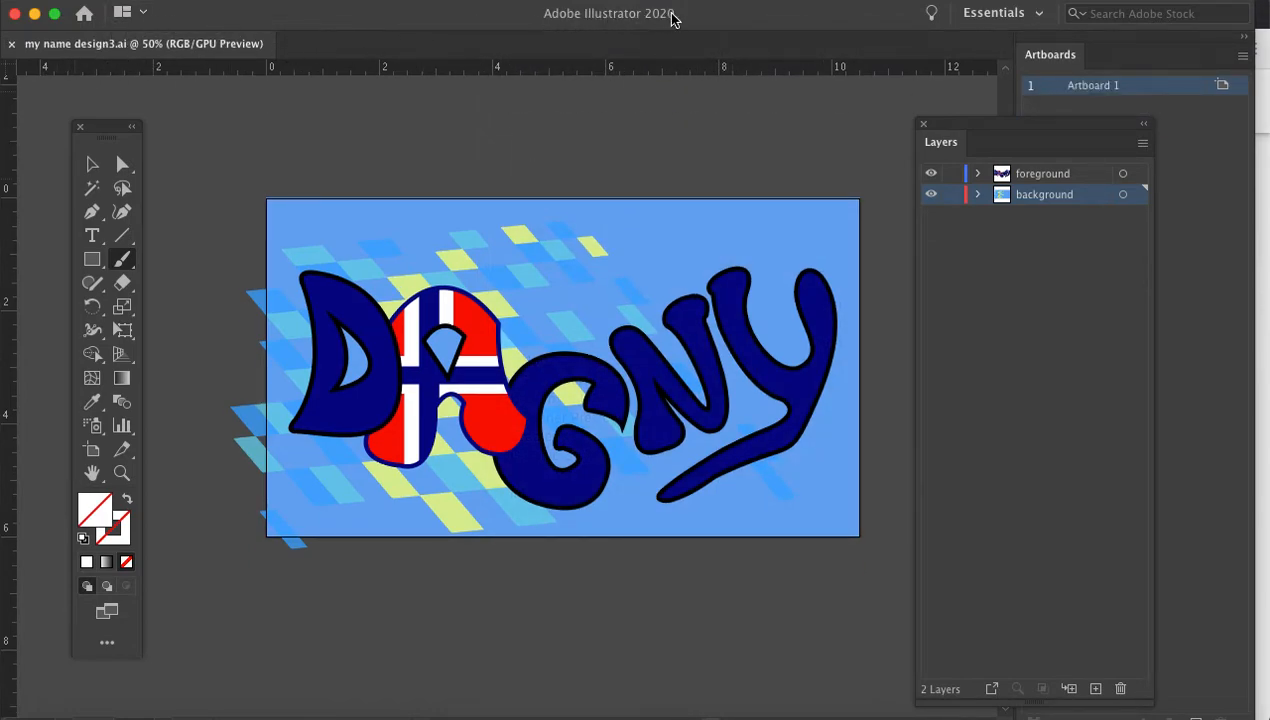
click(516, 0)
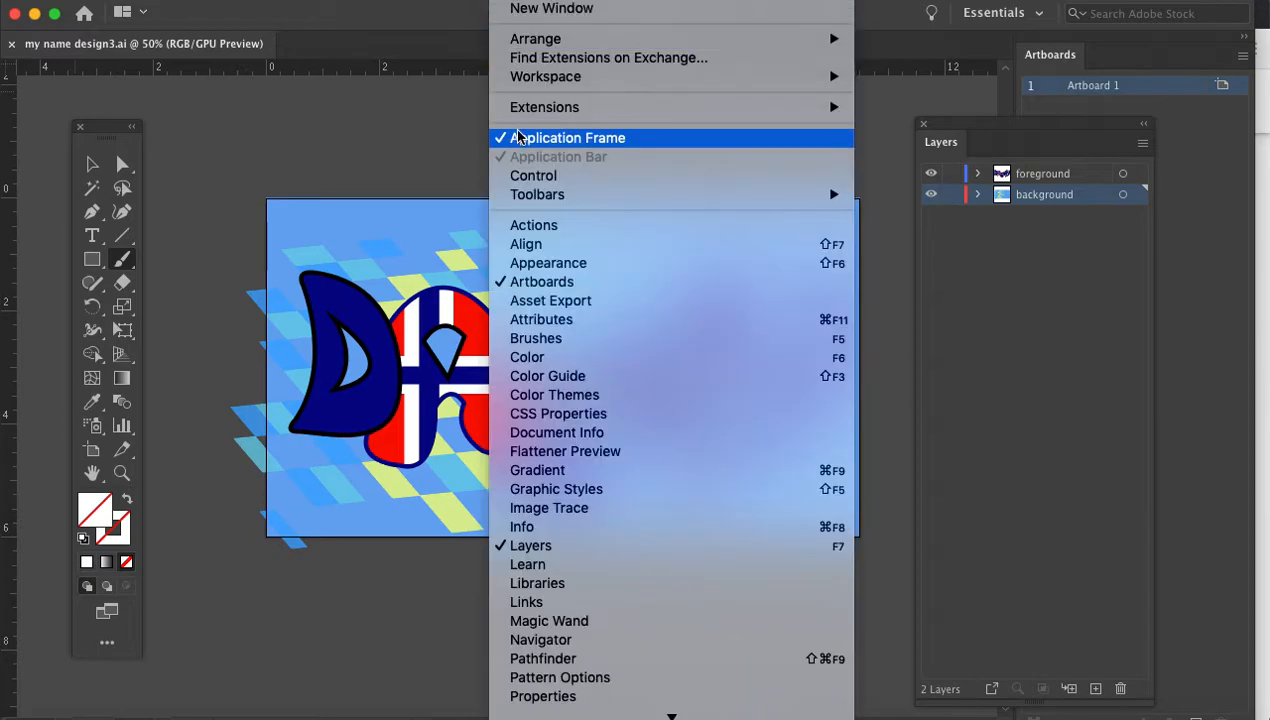
click(519, 175)
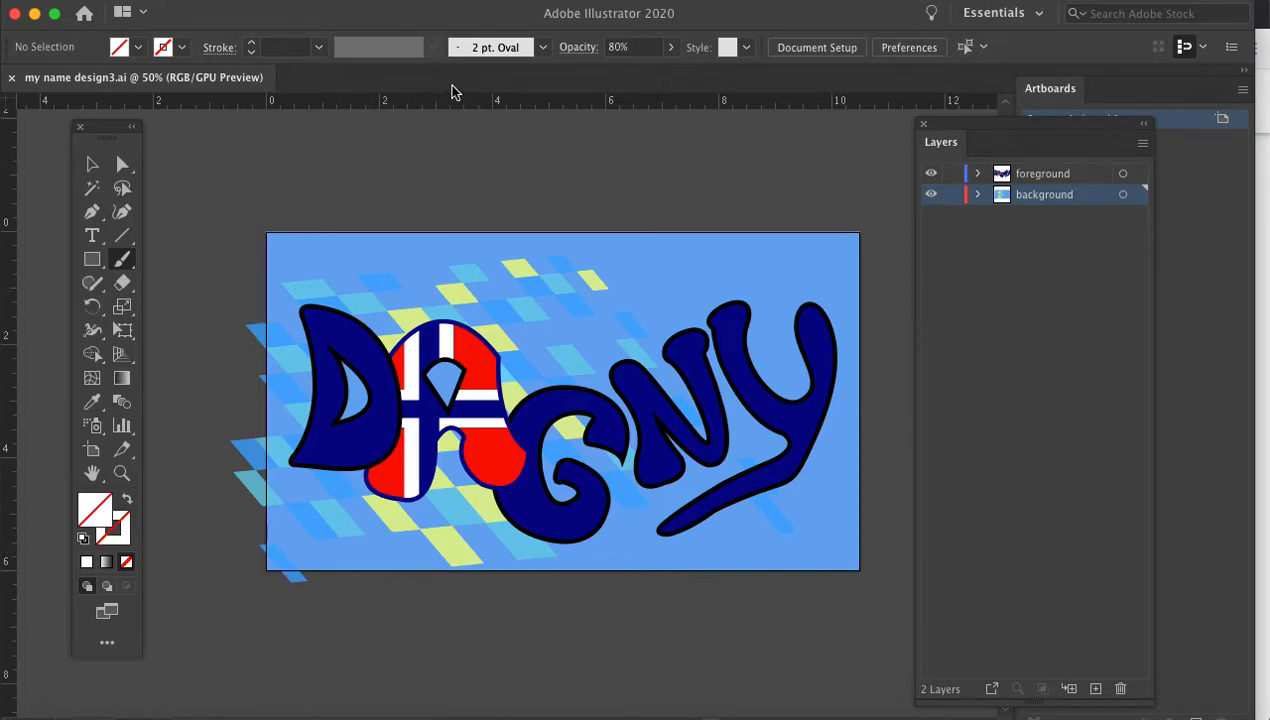
Hide the document rulers and show them again
click(476, 2)
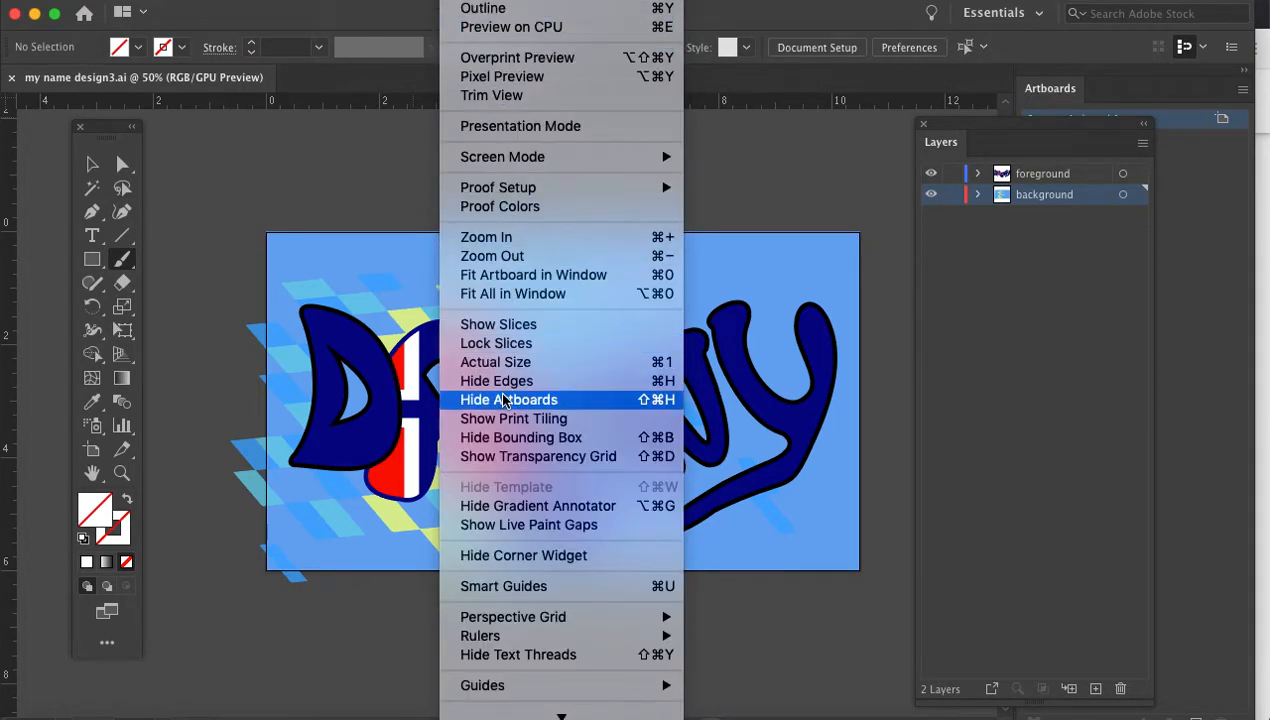
mouse_move(510, 638)
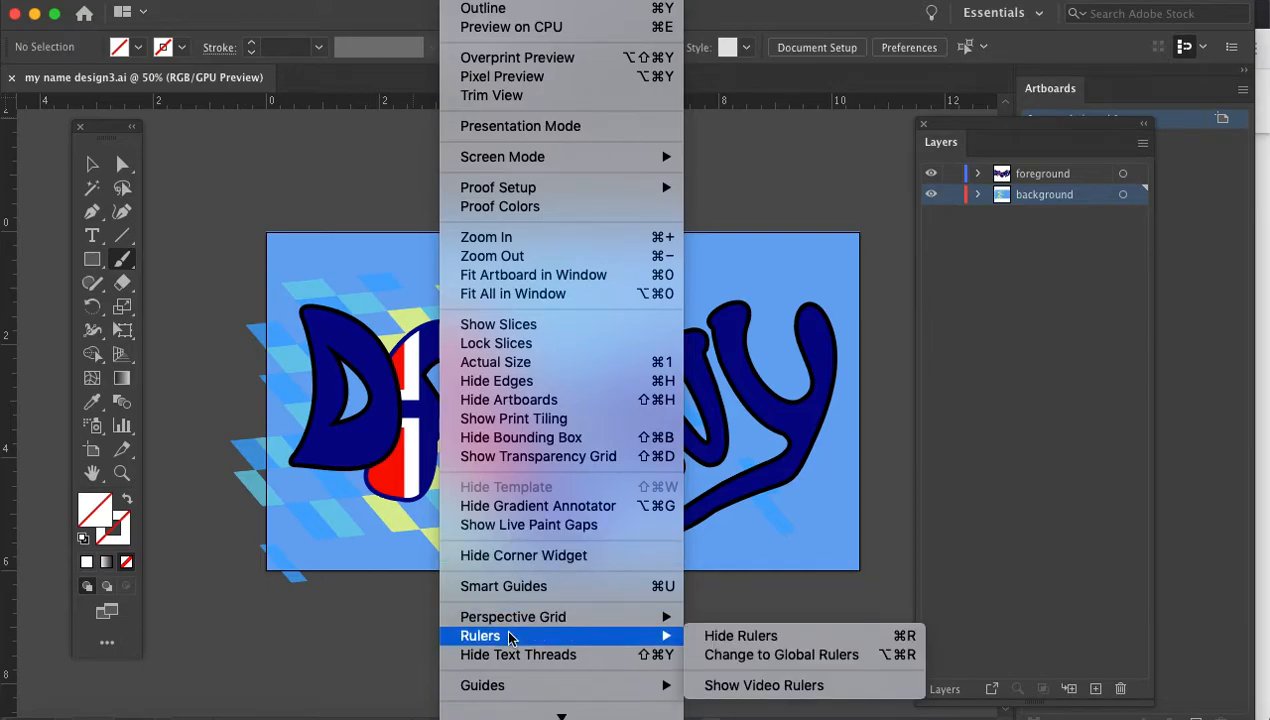
click(740, 636)
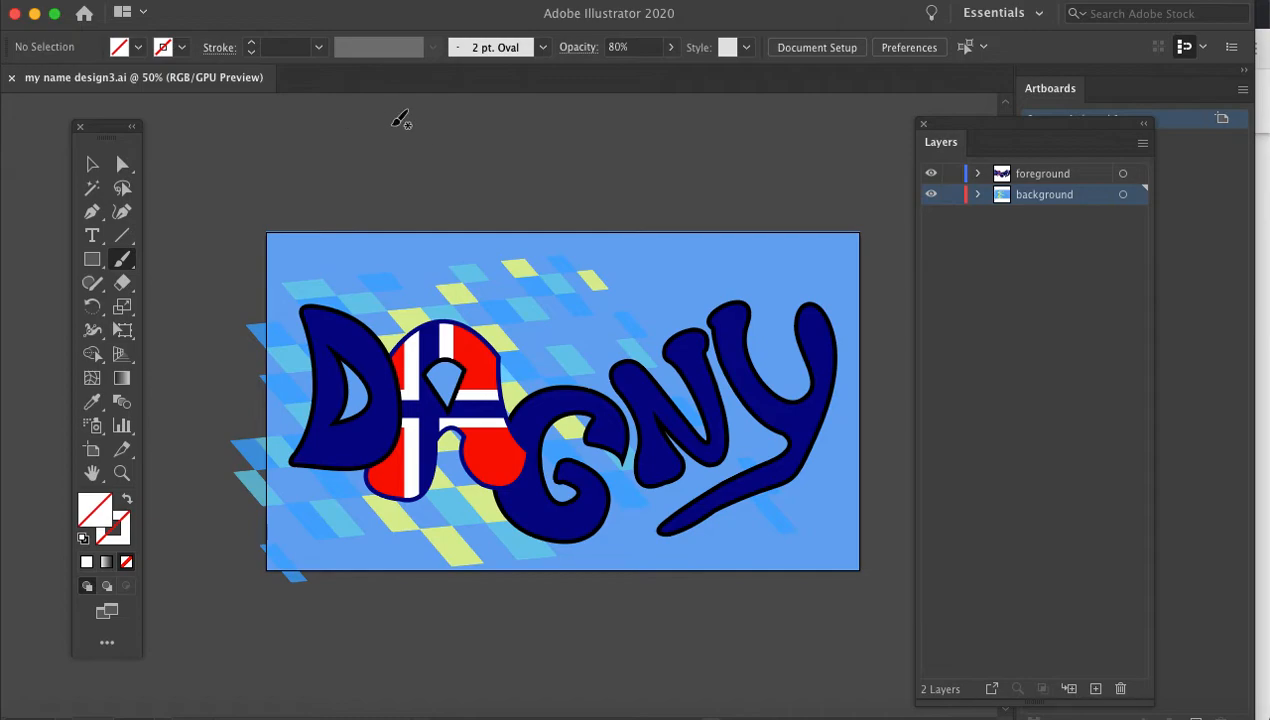
click(455, 0)
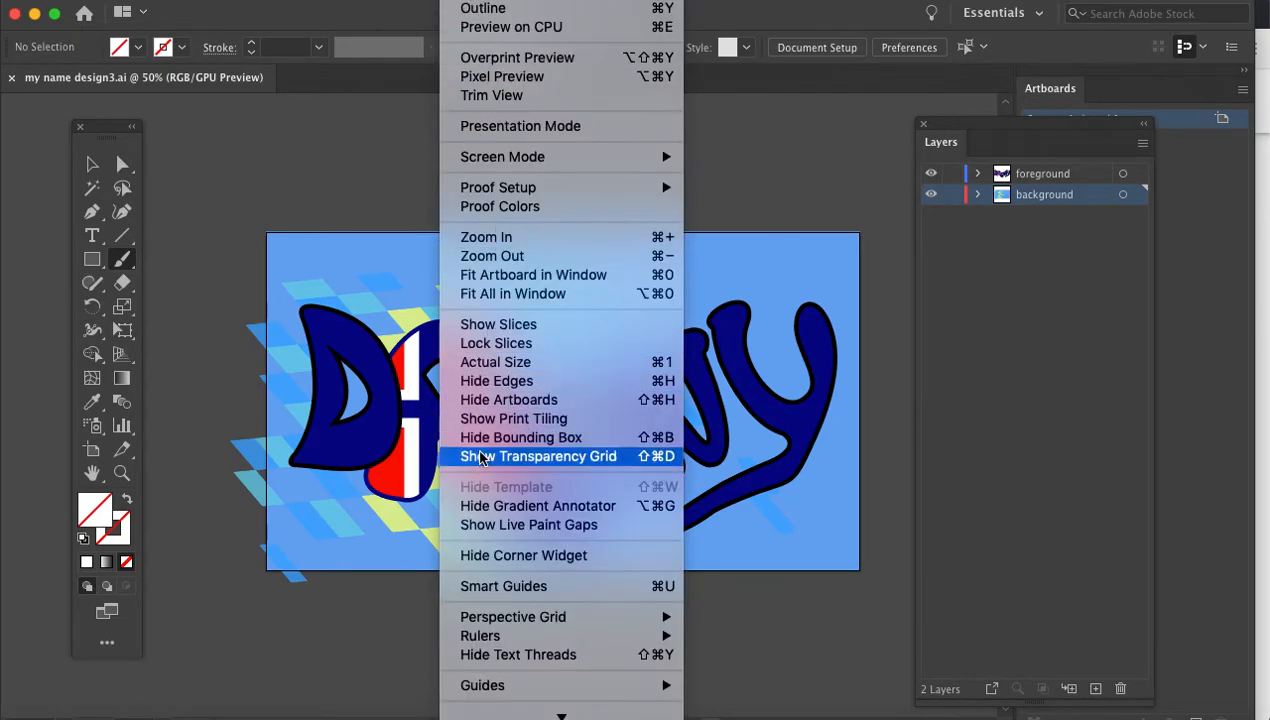
mouse_move(475, 636)
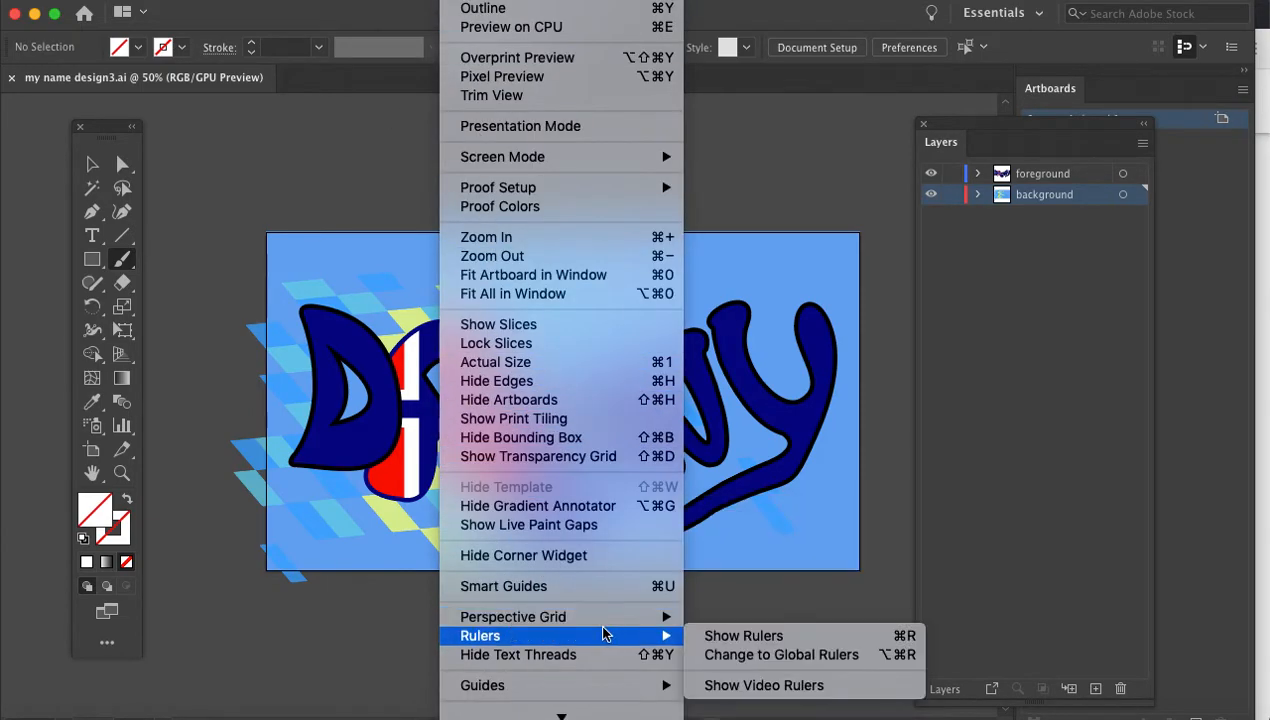
click(718, 637)
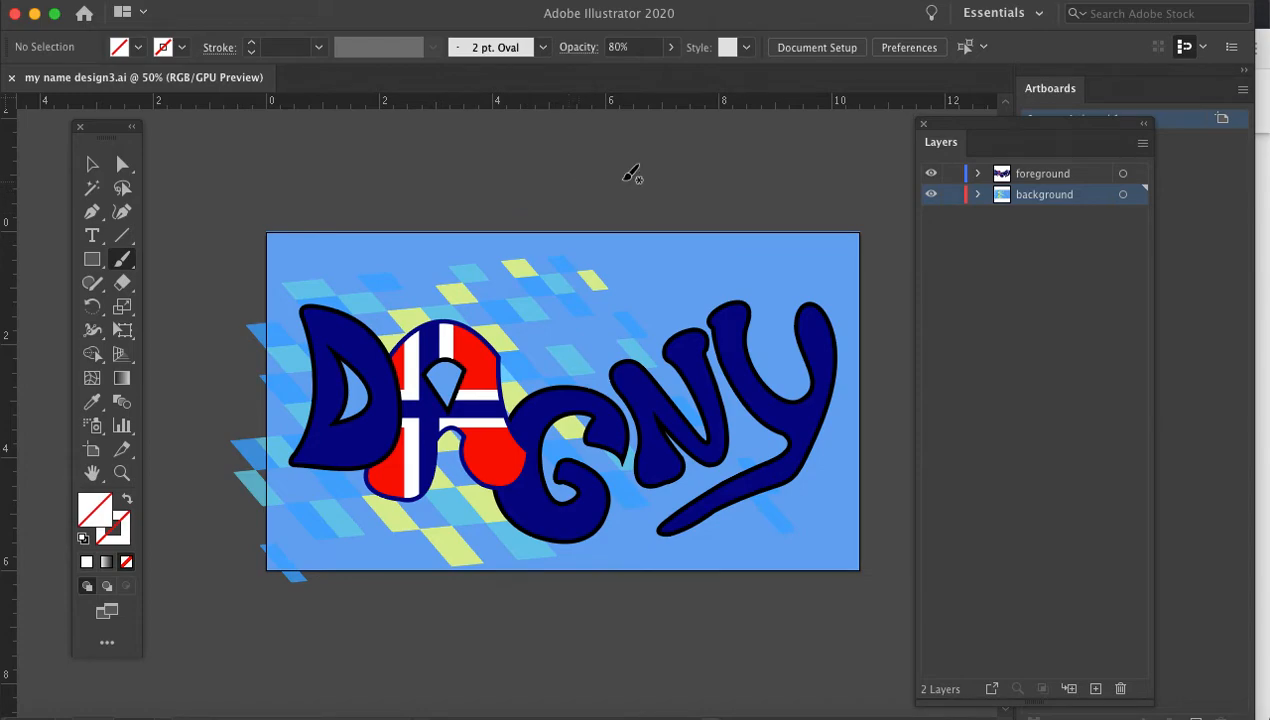
Examine the contents of the background layer, its Live Paint group and the foreground layer, collapsing each again
drag(998, 130, 973, 125)
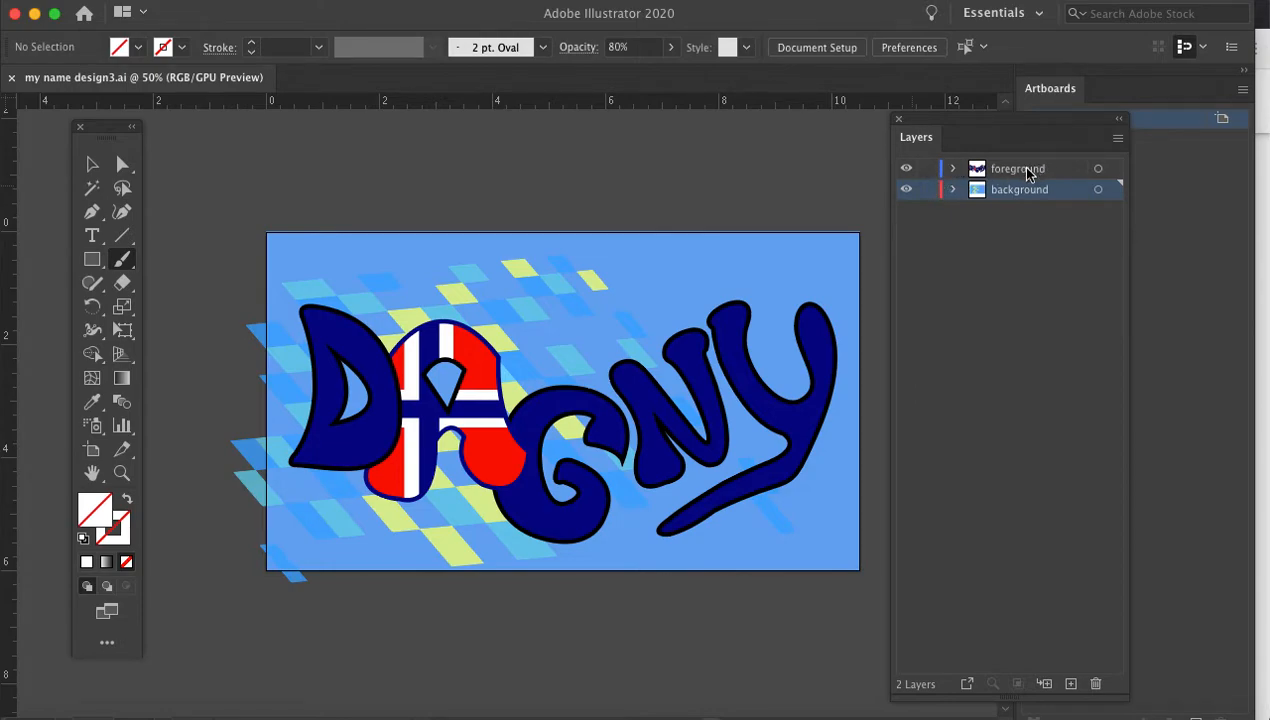
click(955, 190)
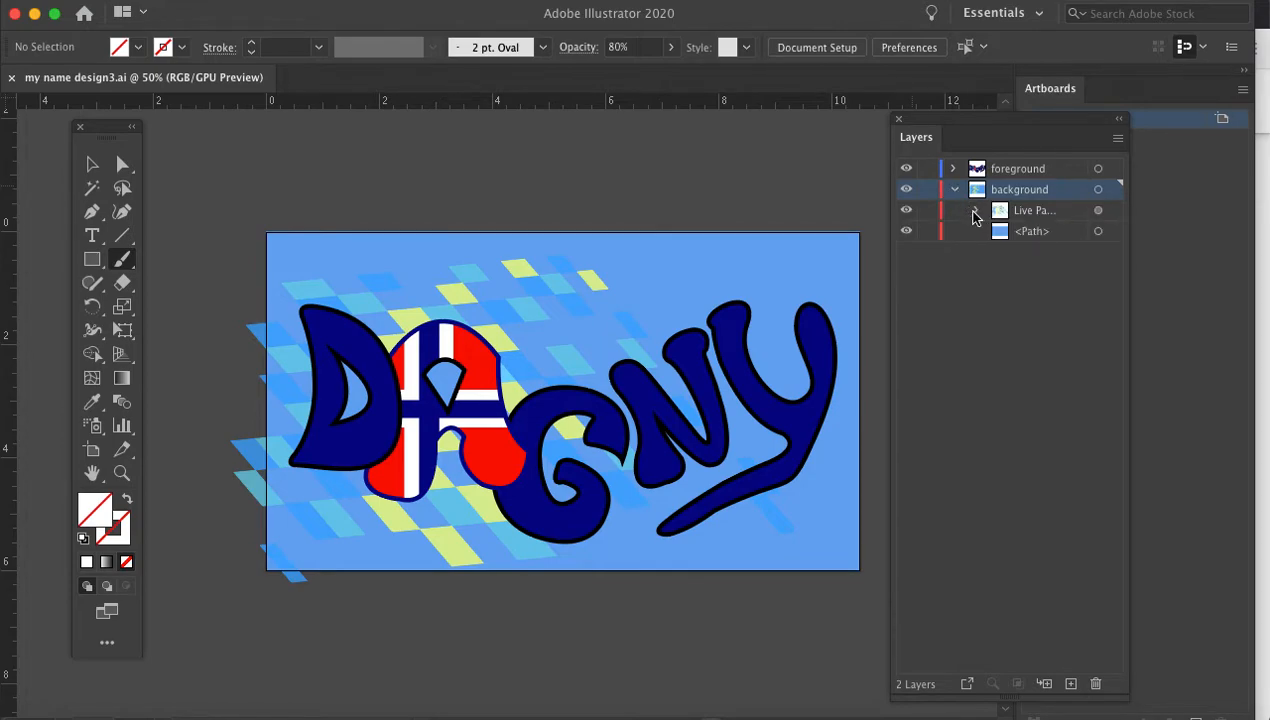
click(974, 211)
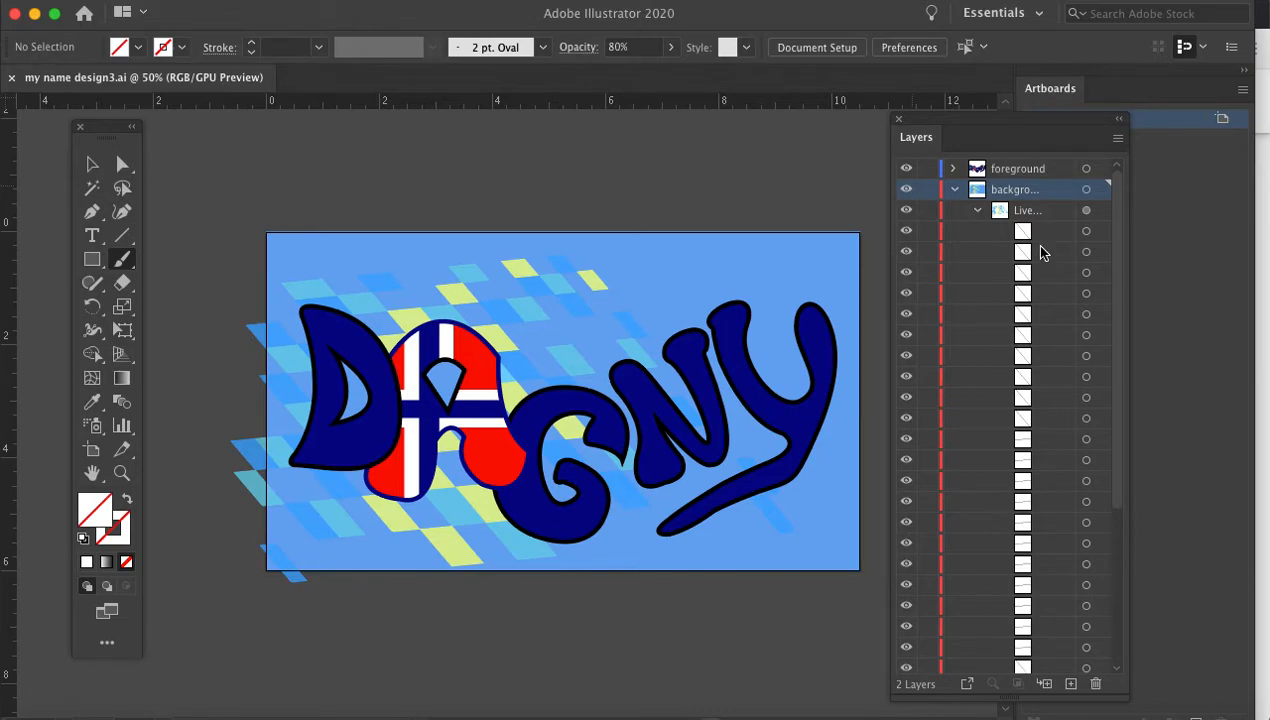
click(977, 212)
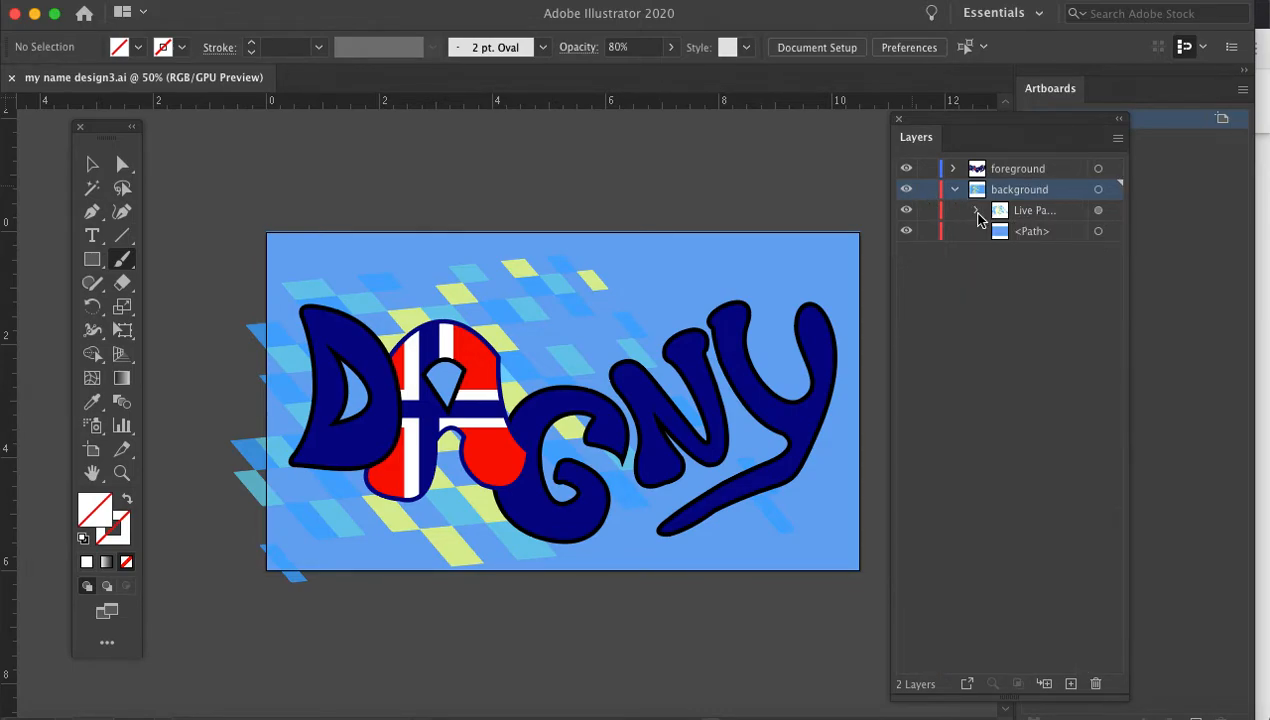
click(976, 212)
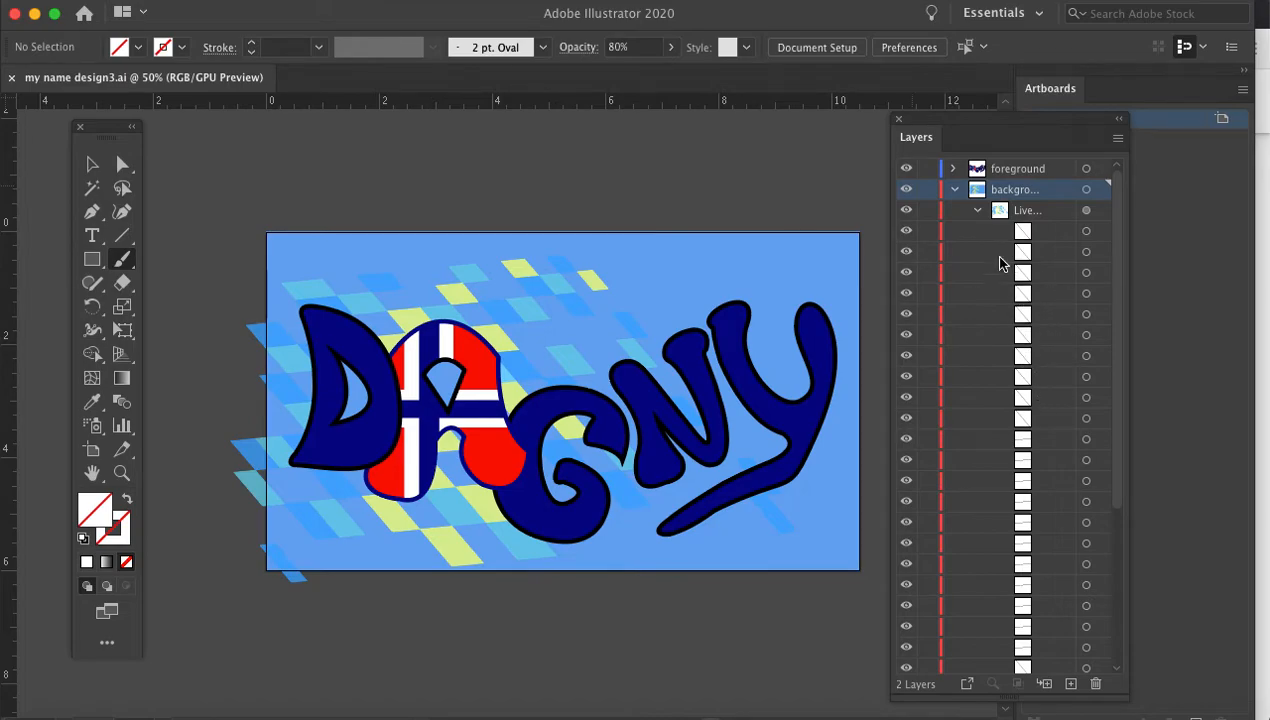
click(954, 190)
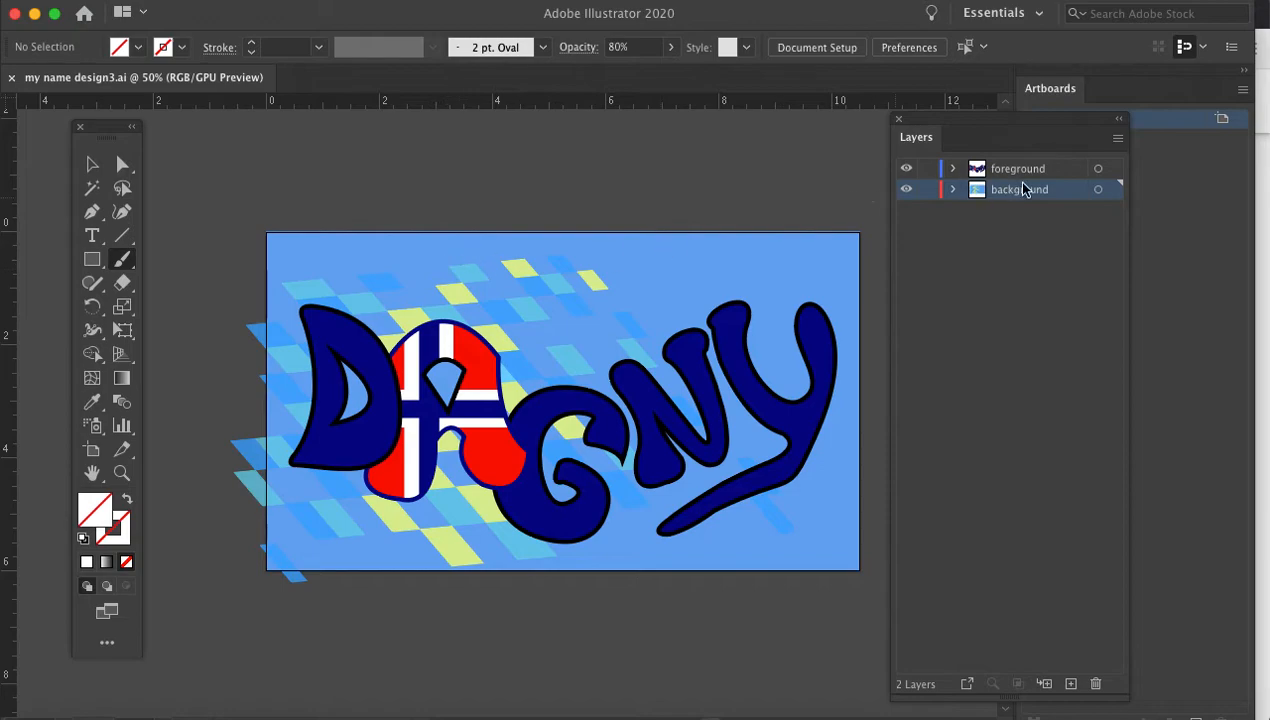
click(952, 168)
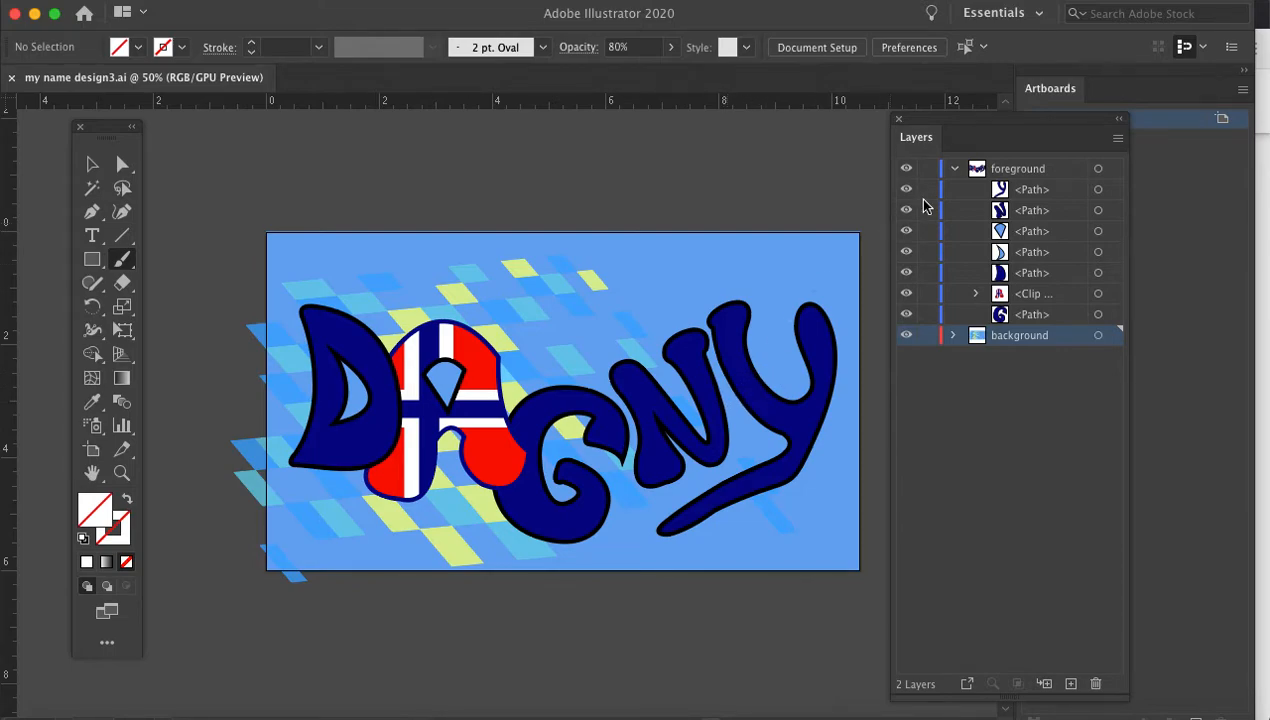
click(956, 172)
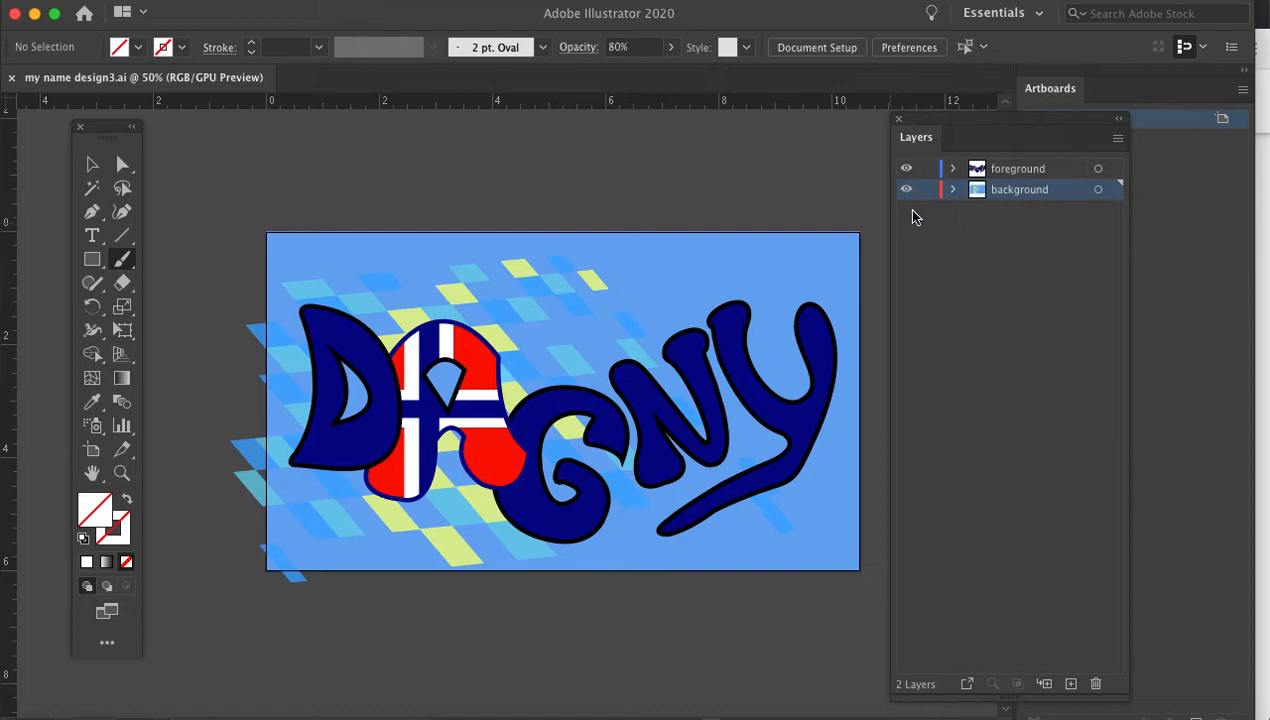
Create a new layer between the foreground and background layers
click(1071, 684)
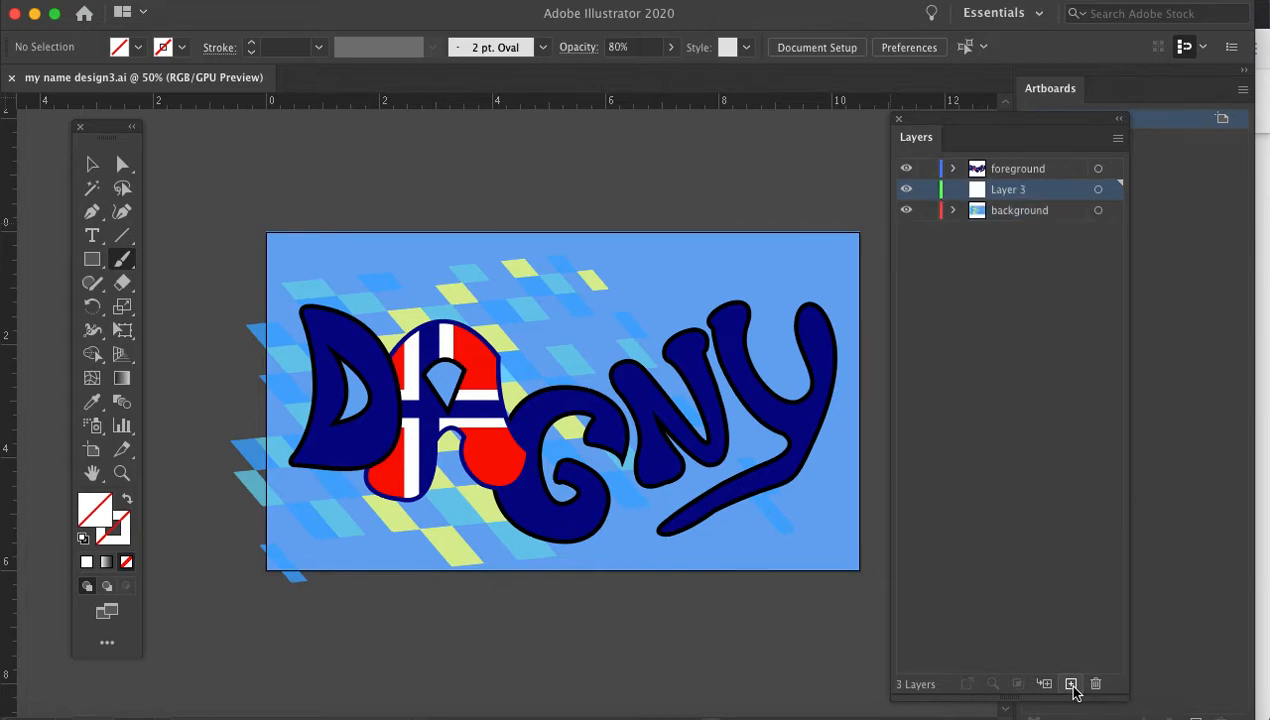
Rename the new middle layer as foreground and draw a small rectangle on it above the artboard
double_click(1012, 190)
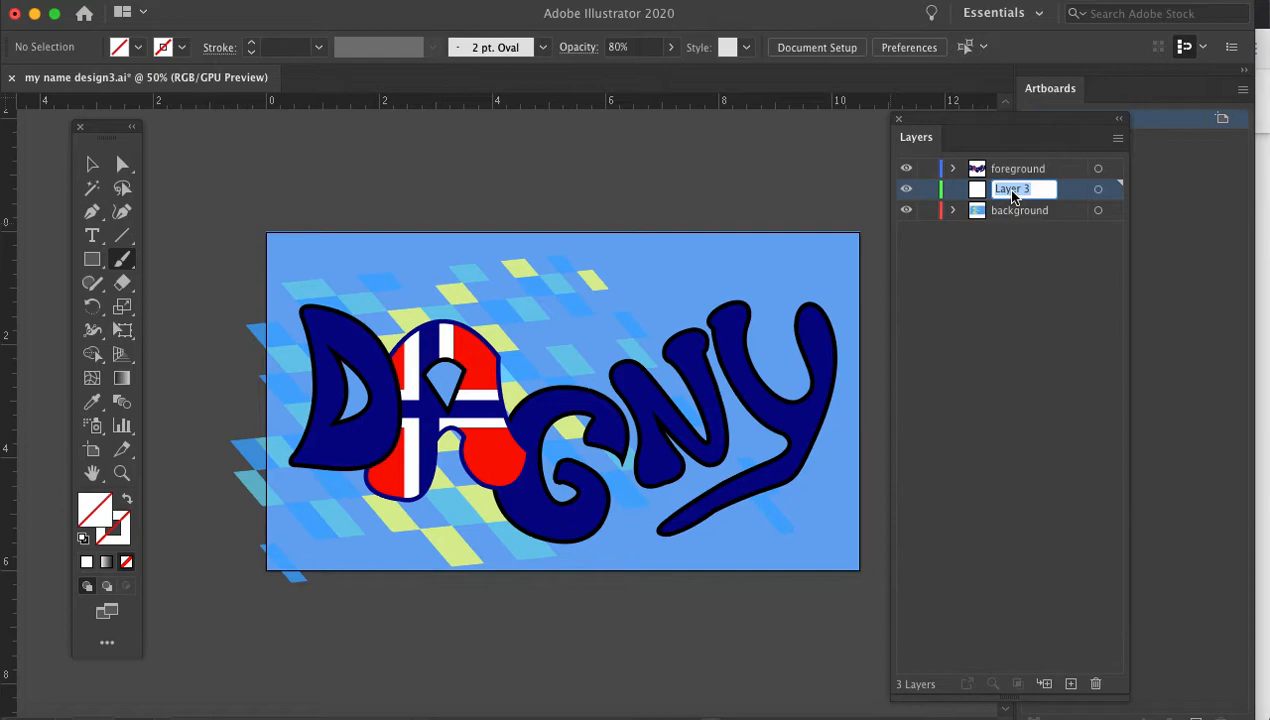
text(foreground)
click(91, 260)
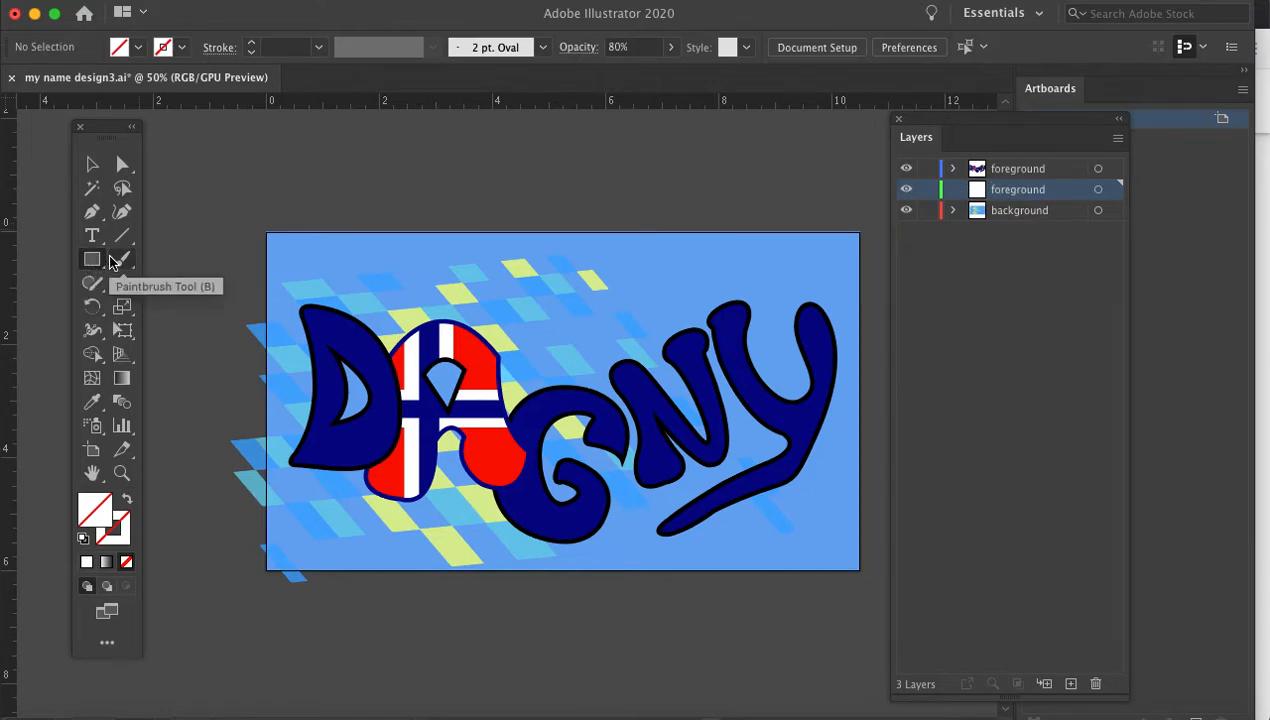
drag(373, 194, 426, 220)
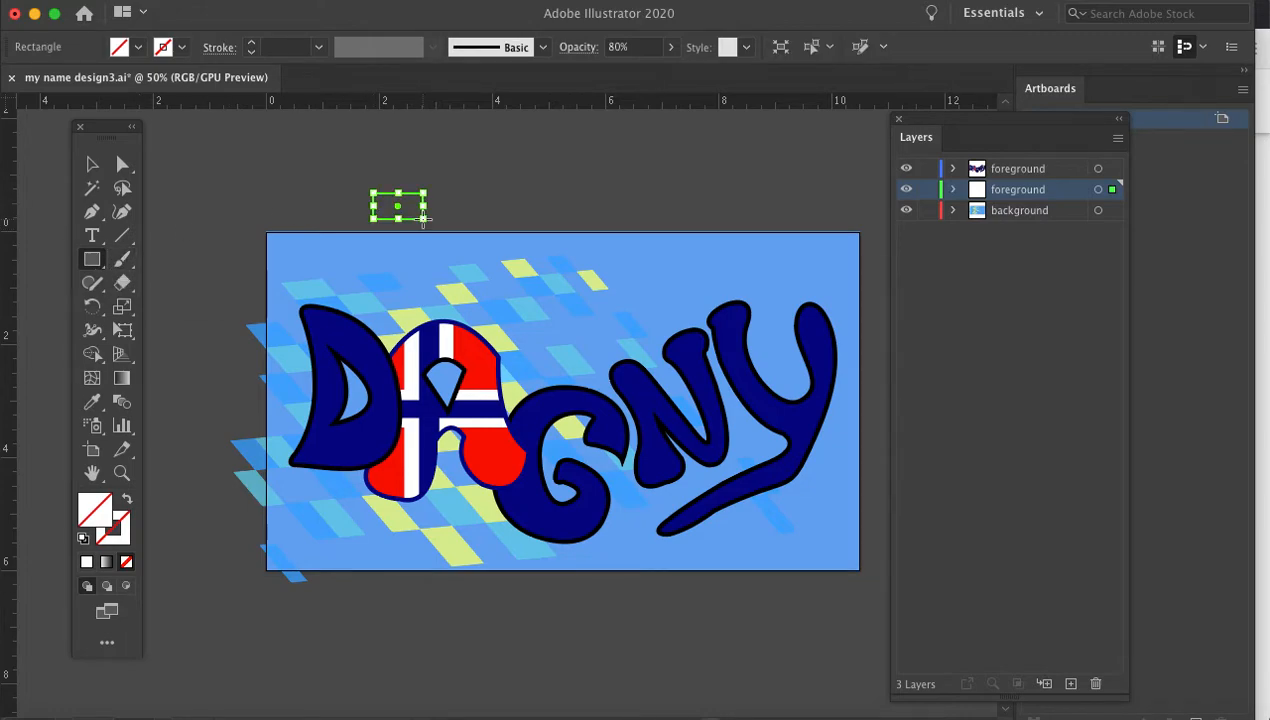
click(954, 190)
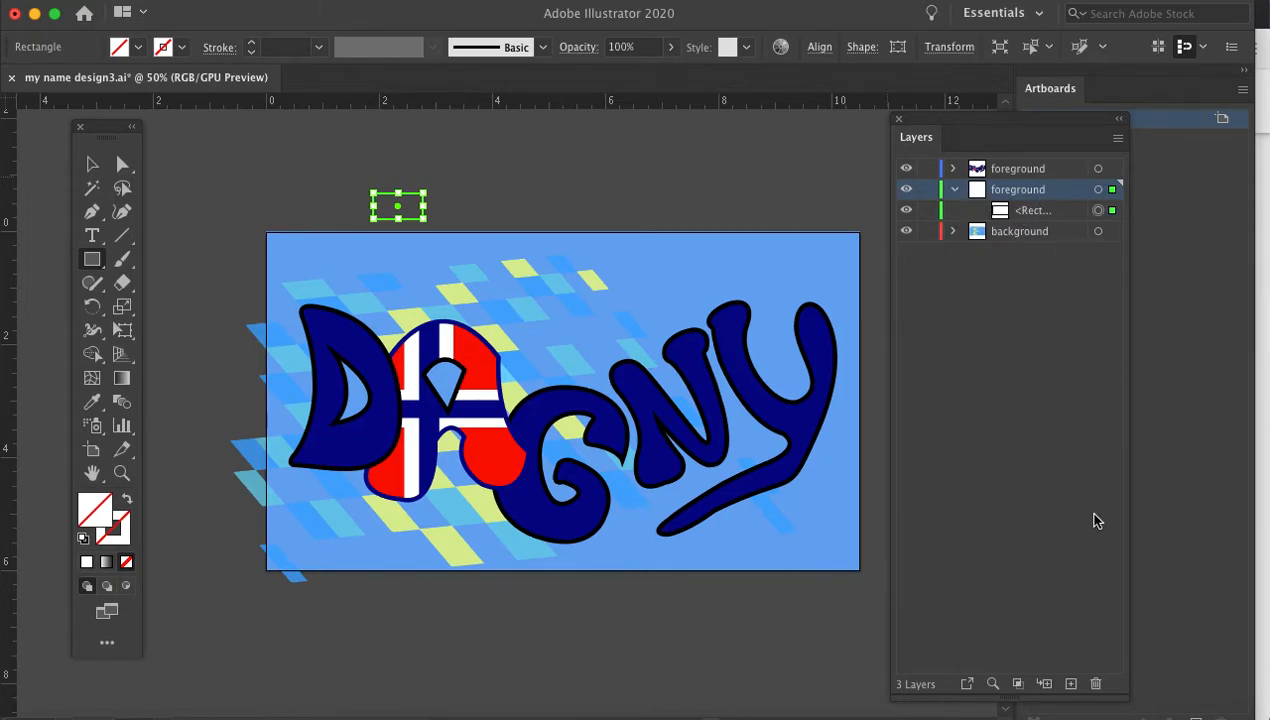
Delete the middle layer together with the small rectangle it contains
click(1096, 684)
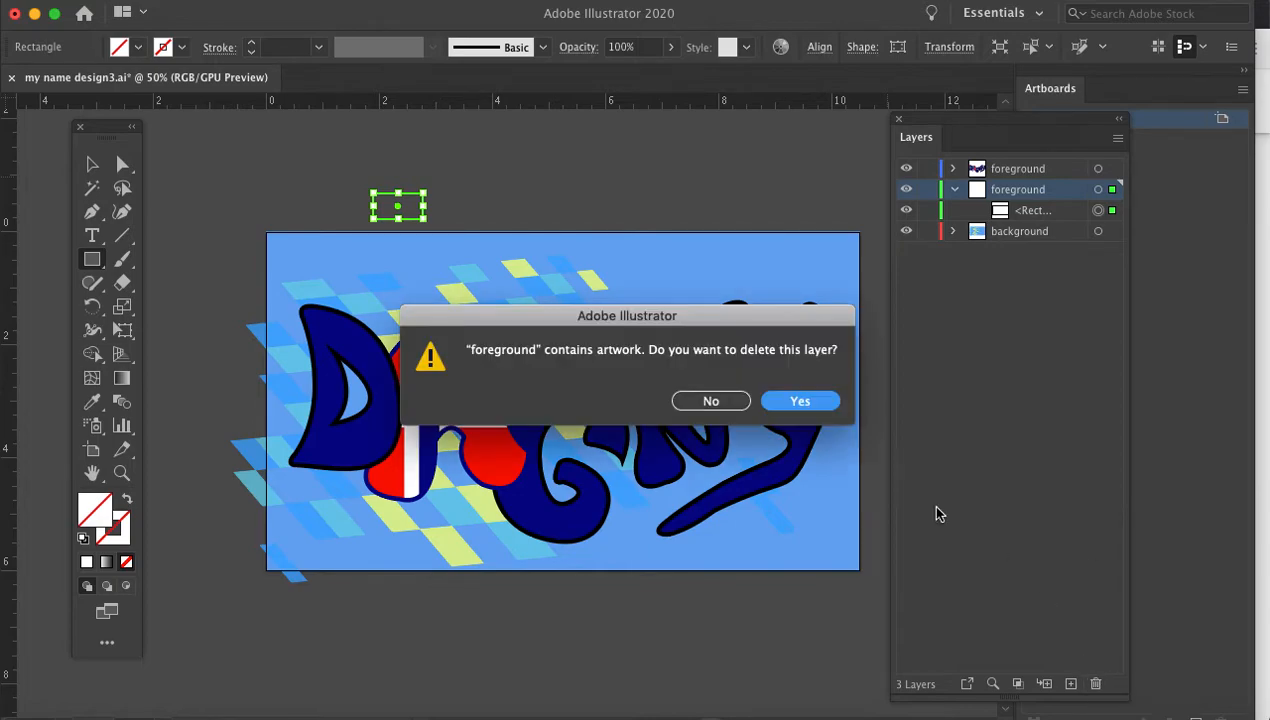
click(780, 400)
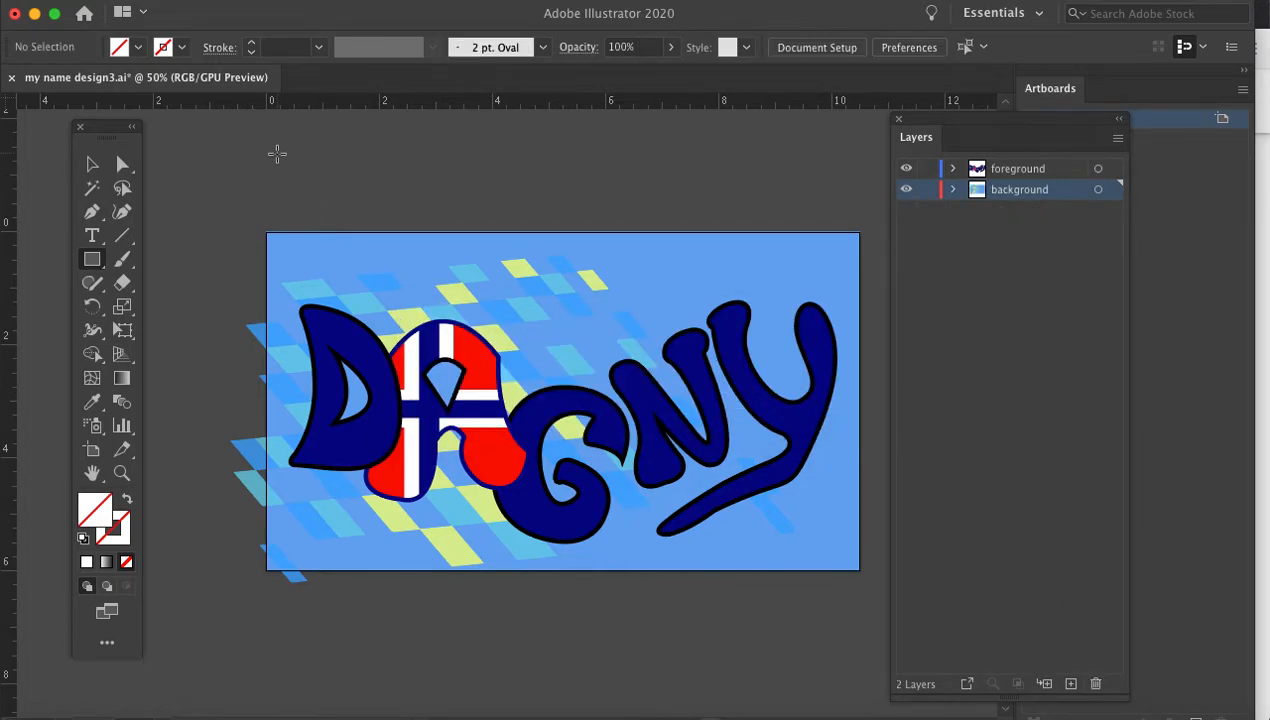
Start a new document and set its units to inches after trying pixels and points
click(155, 2)
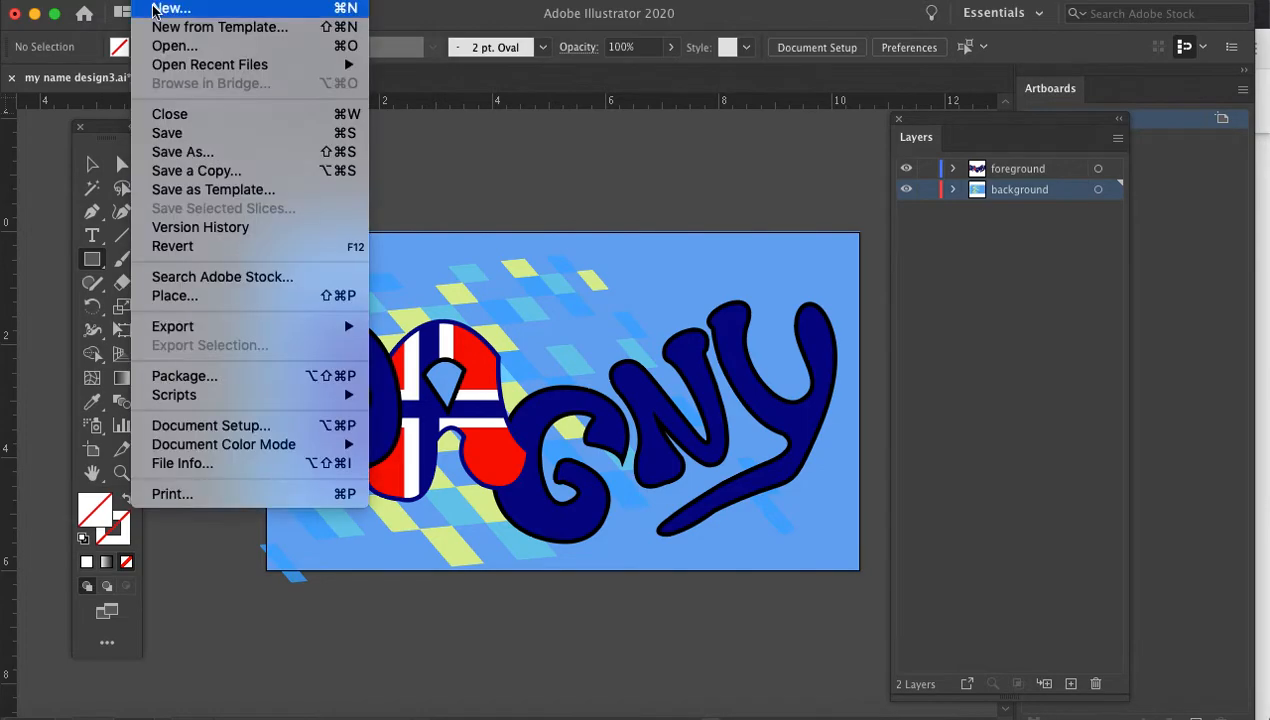
click(155, 3)
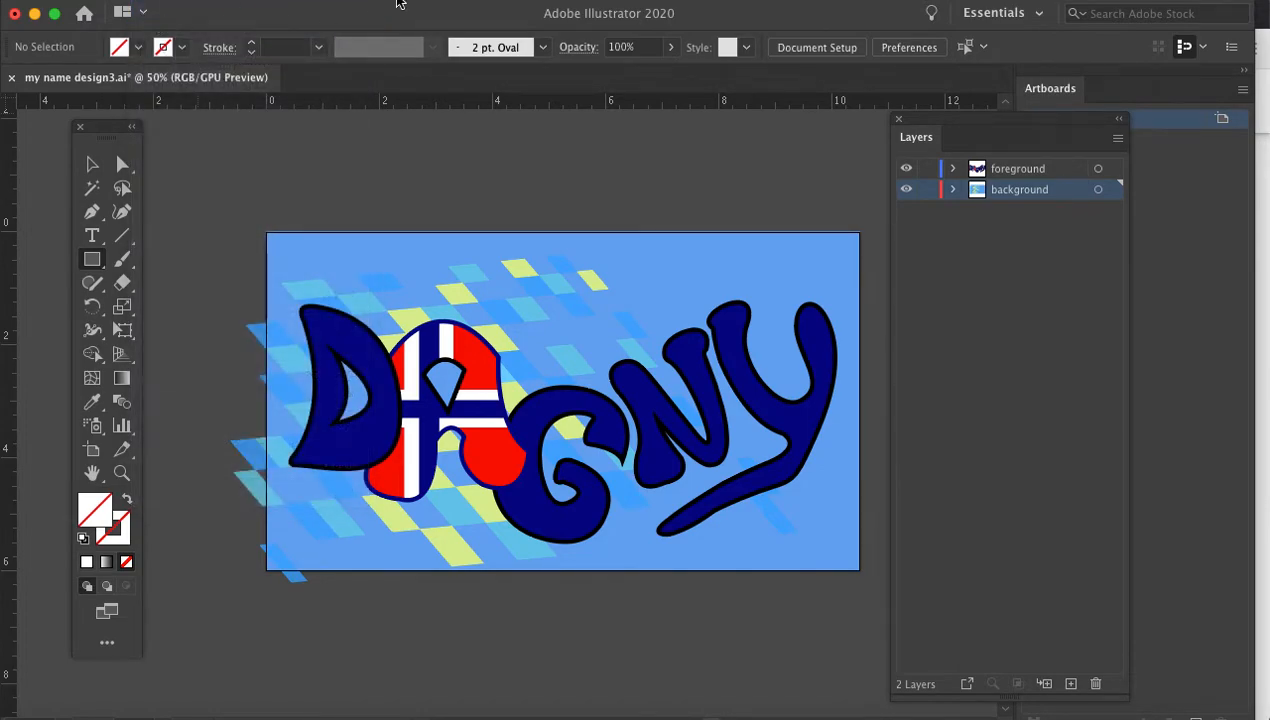
key(super+n)
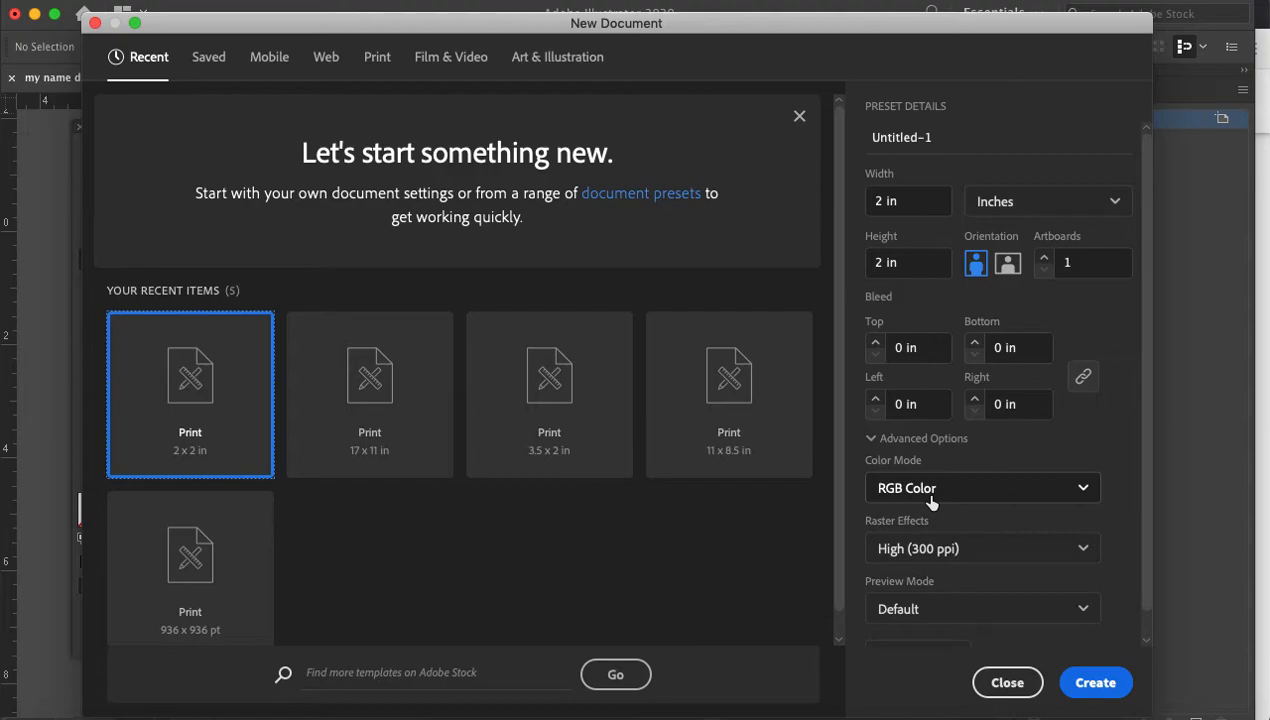
click(1116, 204)
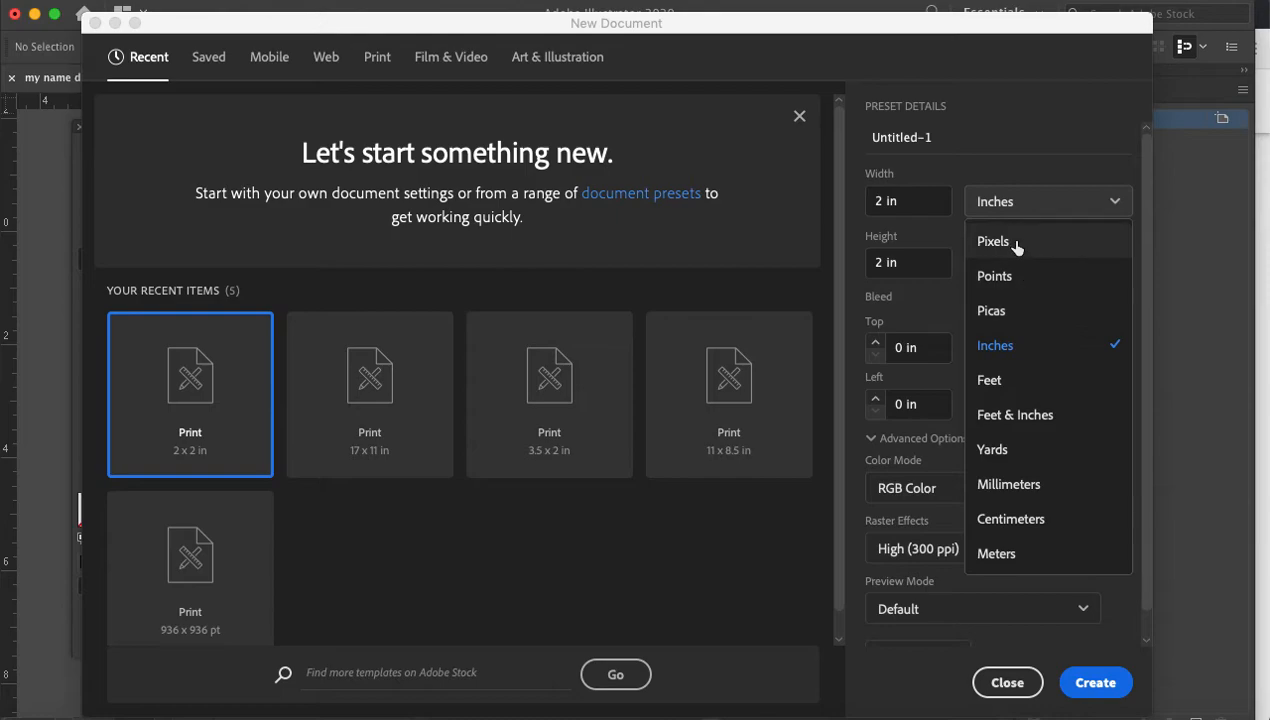
key(Escape)
click(1085, 210)
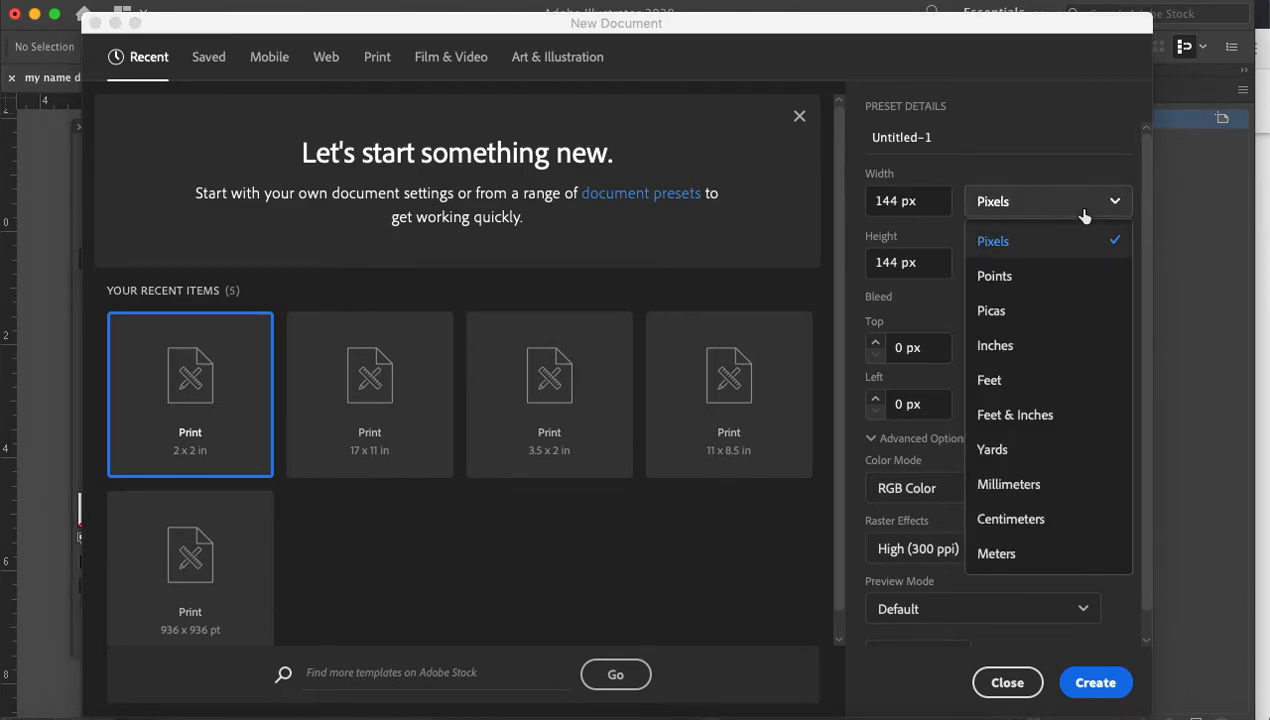
click(1012, 278)
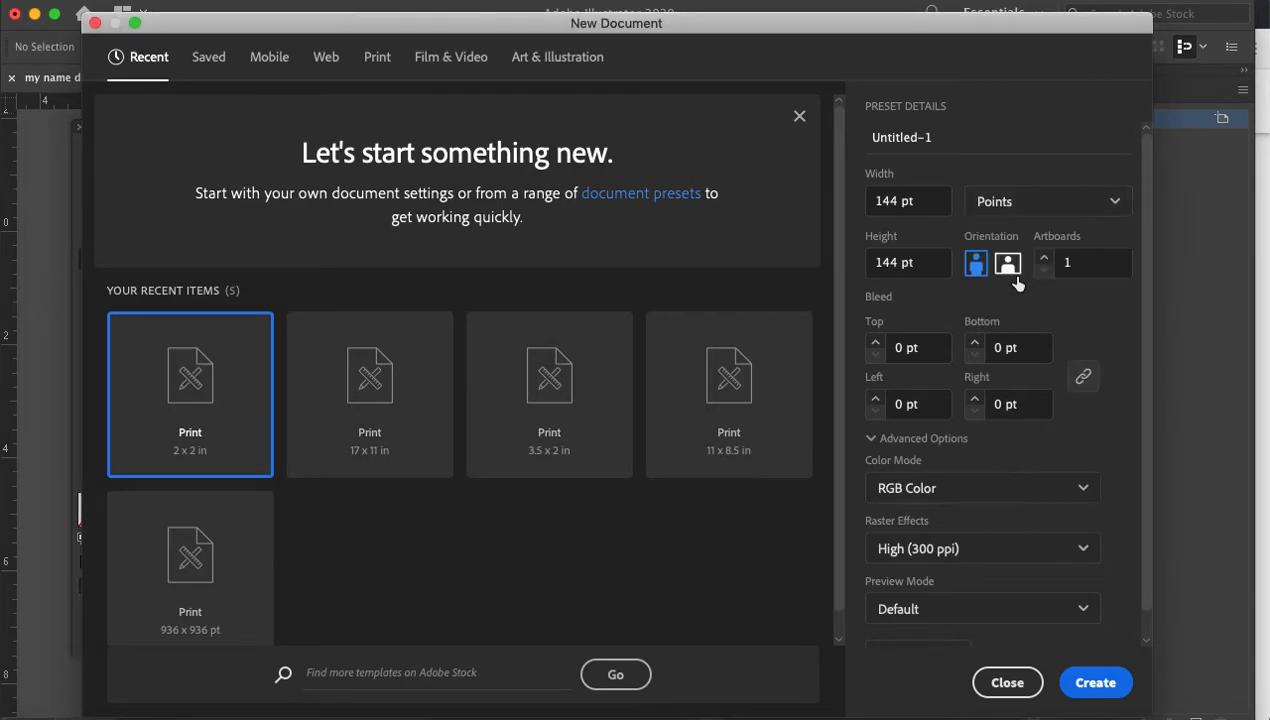
click(1116, 203)
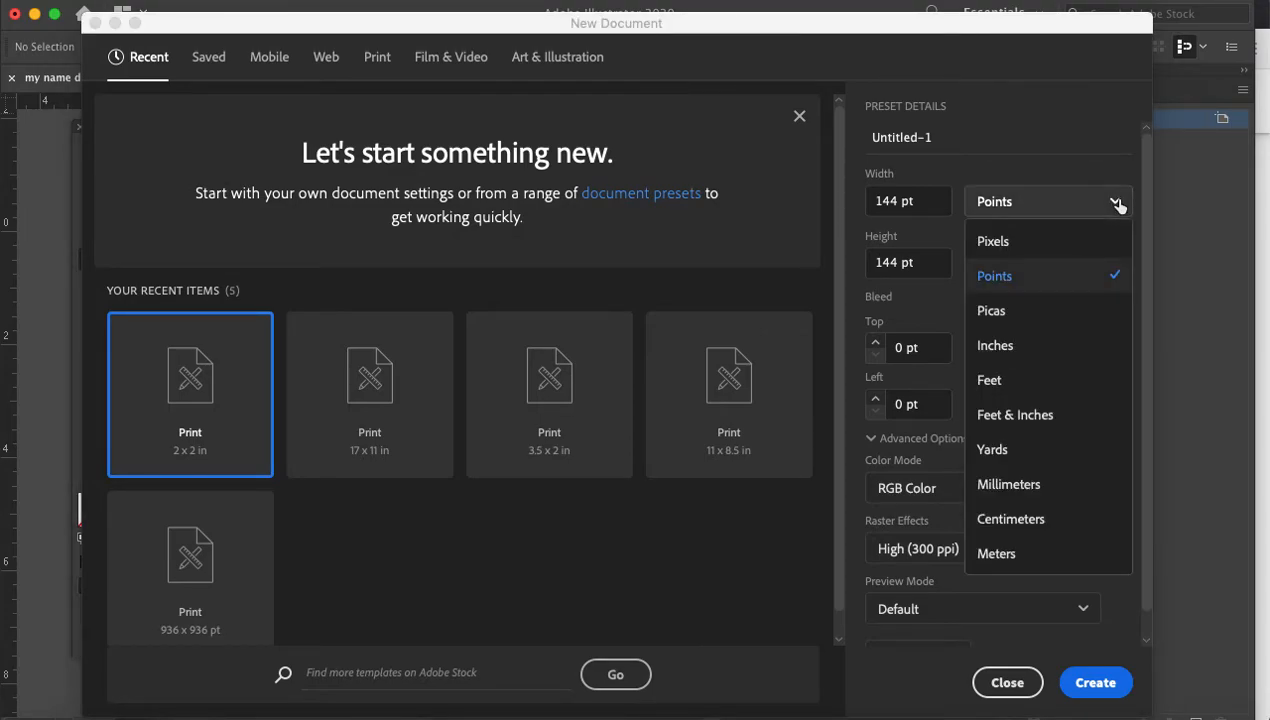
click(992, 346)
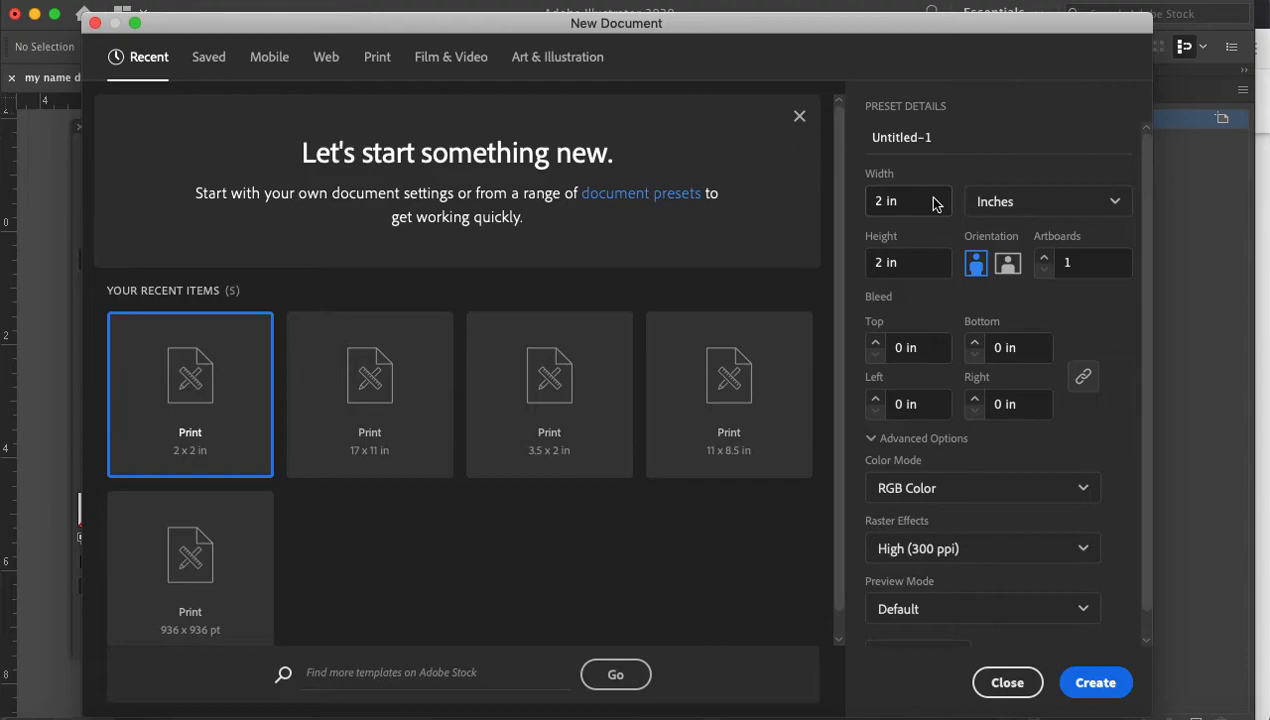
Set the new document's size to 17 in wide by 11 in high in landscape orientation
drag(916, 207, 865, 207)
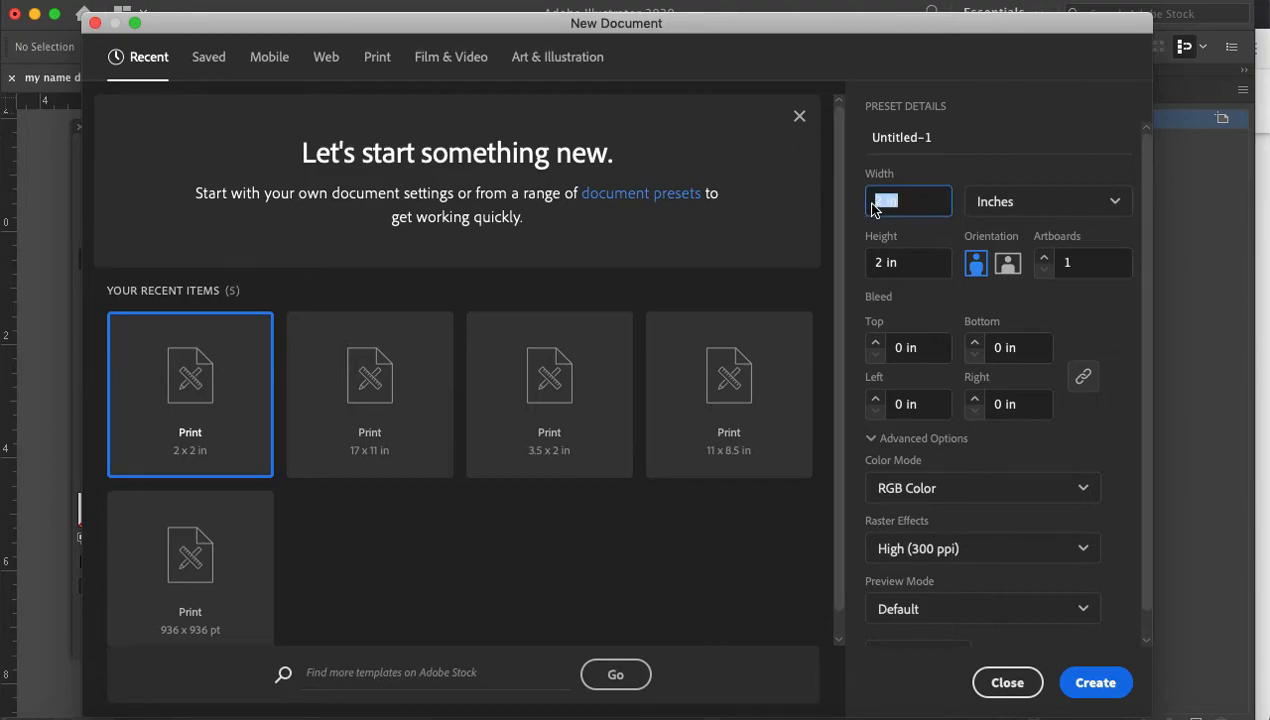
text(17)
drag(905, 264, 868, 268)
text(11)
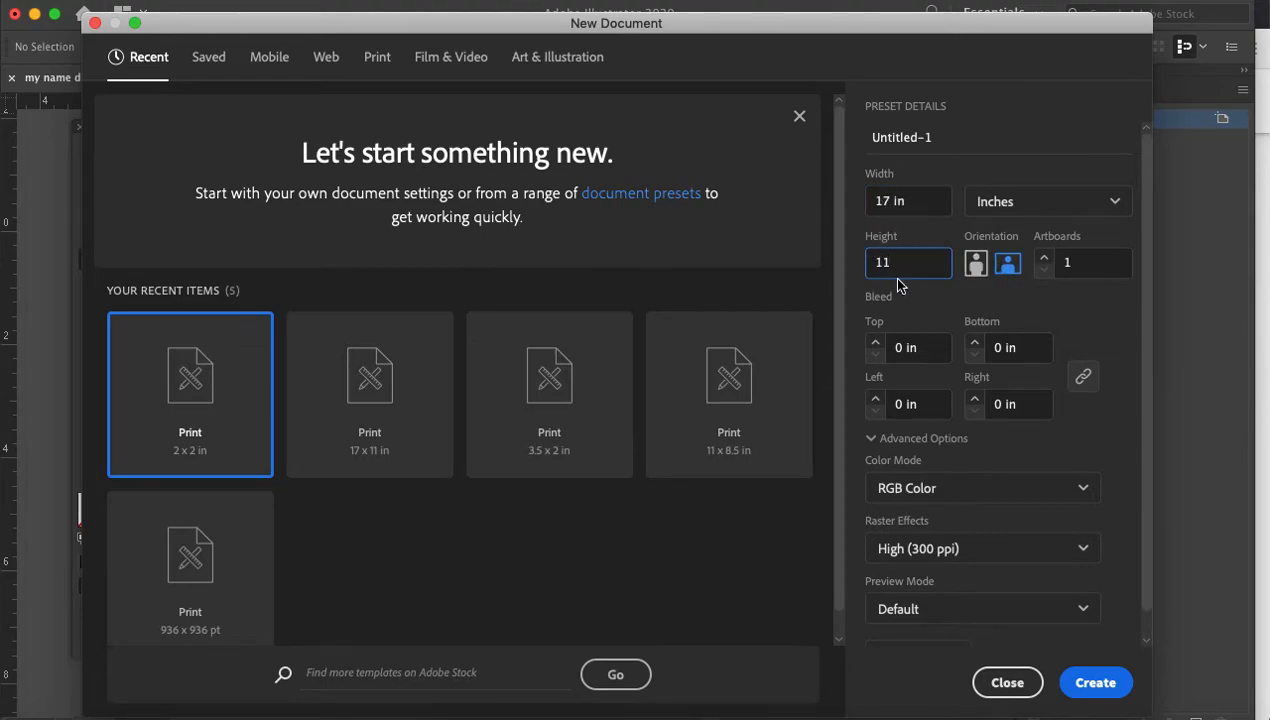
click(976, 263)
click(1009, 266)
click(976, 266)
click(1008, 266)
Choose RGB Color as the color mode and create the document
click(942, 490)
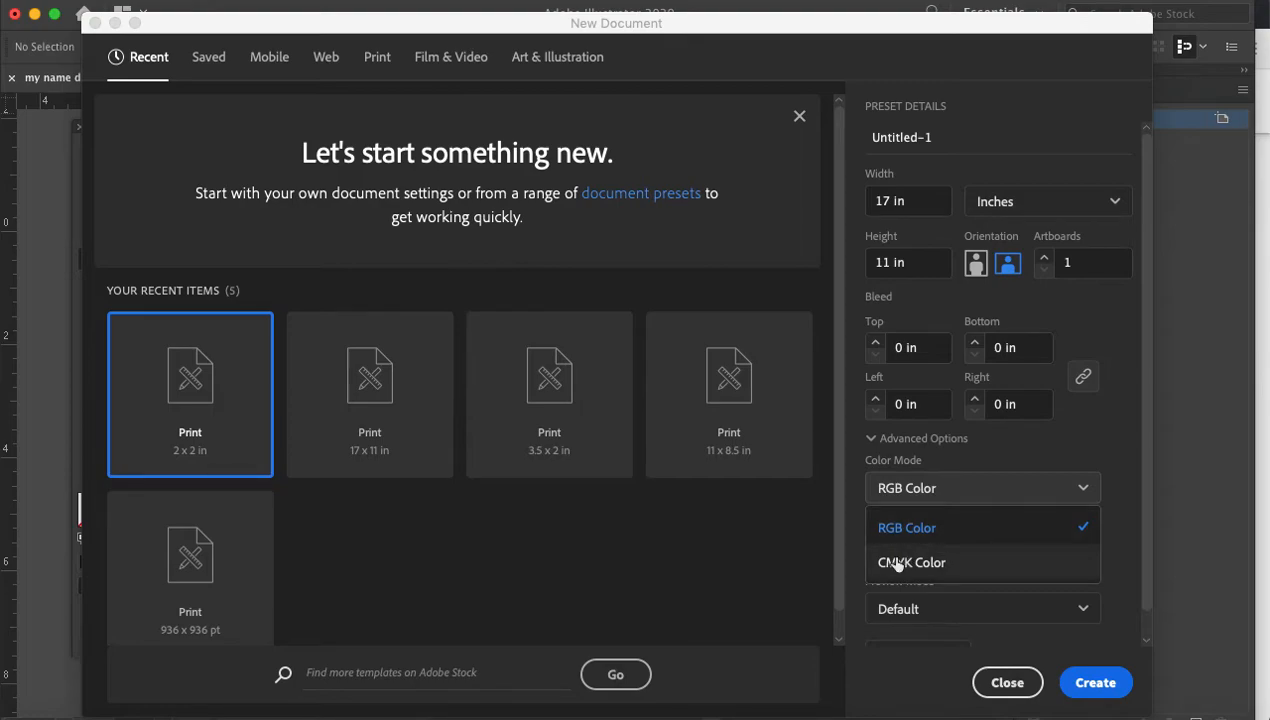
click(976, 528)
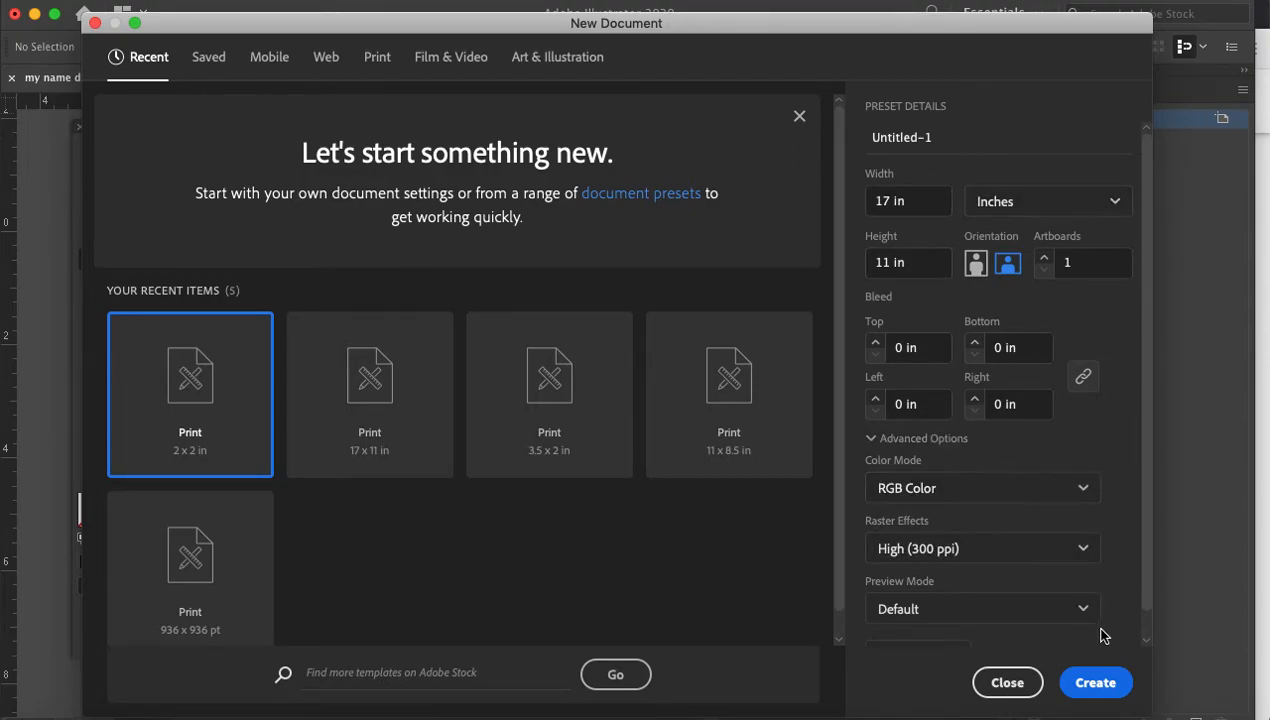
click(1086, 688)
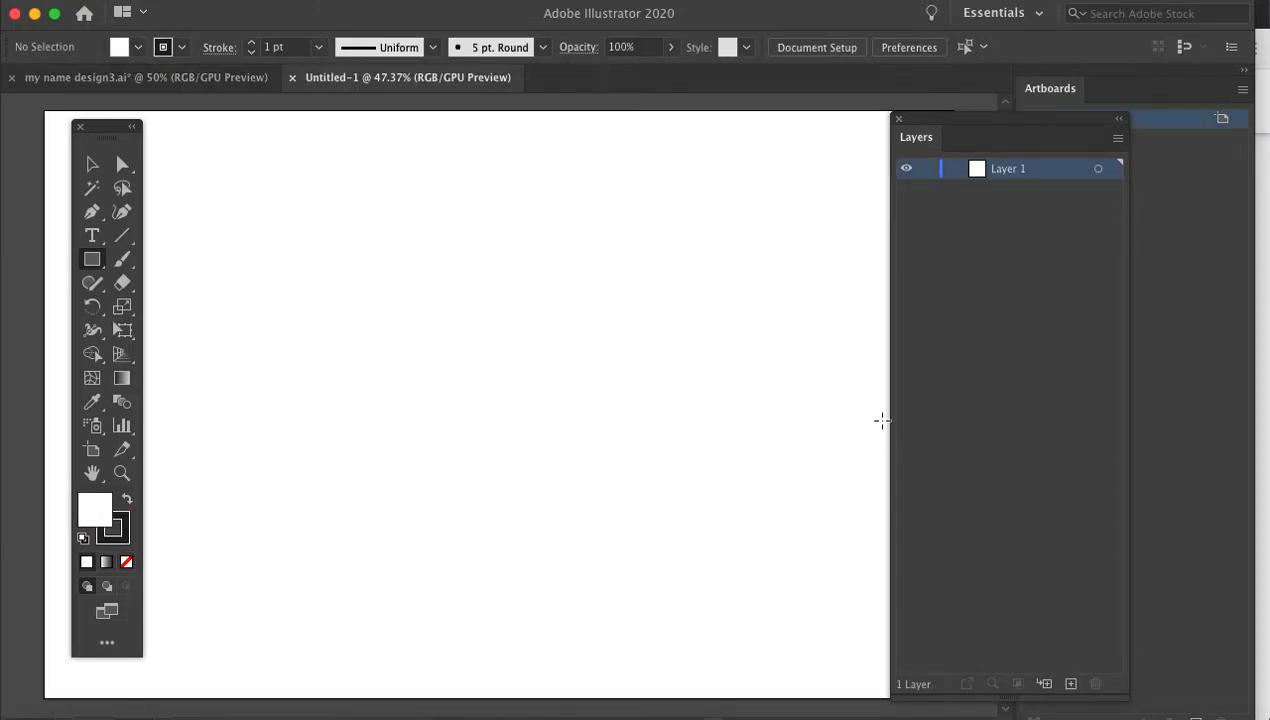
Examine the blank artboard at smaller and larger zoom levels
key(super+minus)
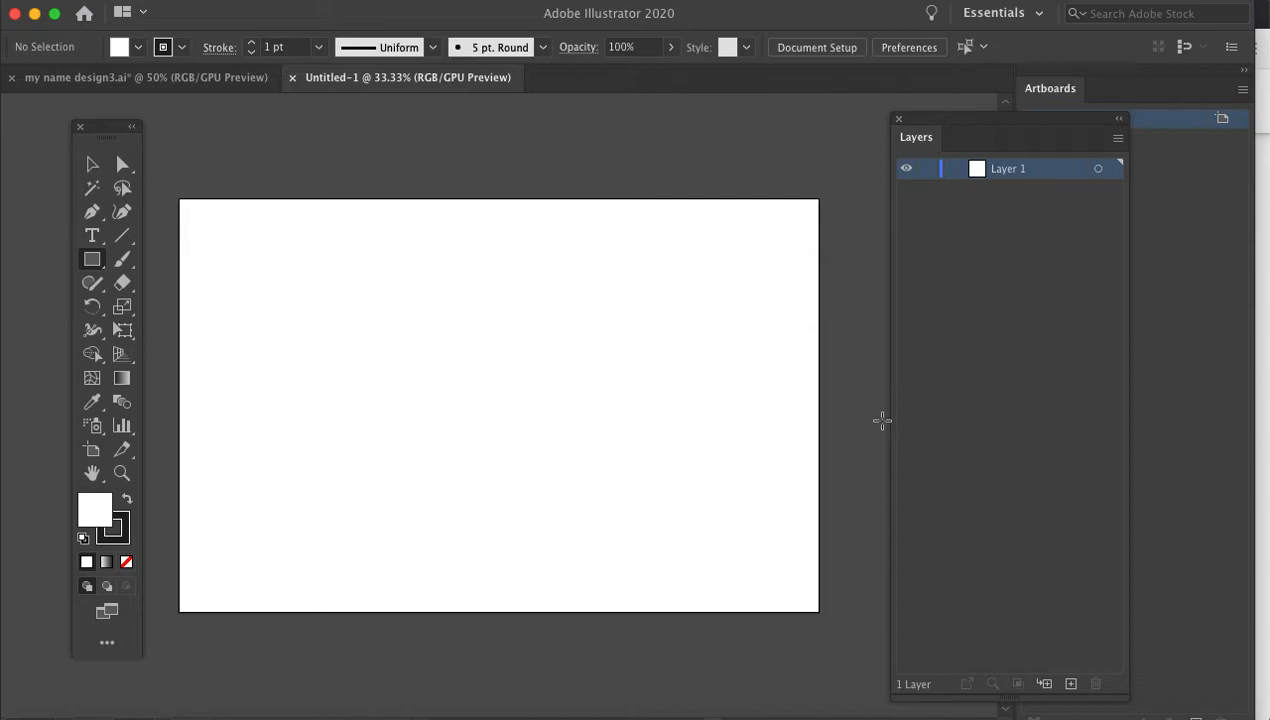
key(super+minus)
key(super+minus)
key(super+minus)
key(super+minus)
key(super+minus)
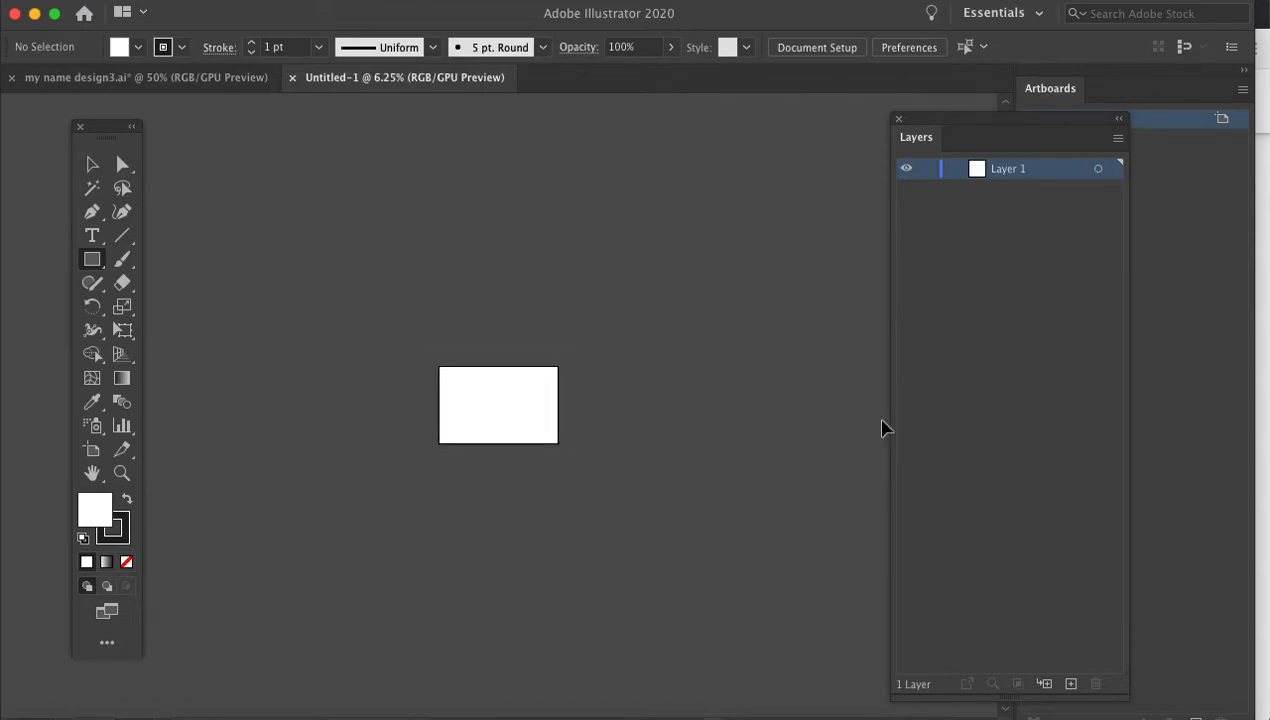
key(super+equal)
key(super+equal)
key(super+equal)
key(super+equal)
key(super+equal)
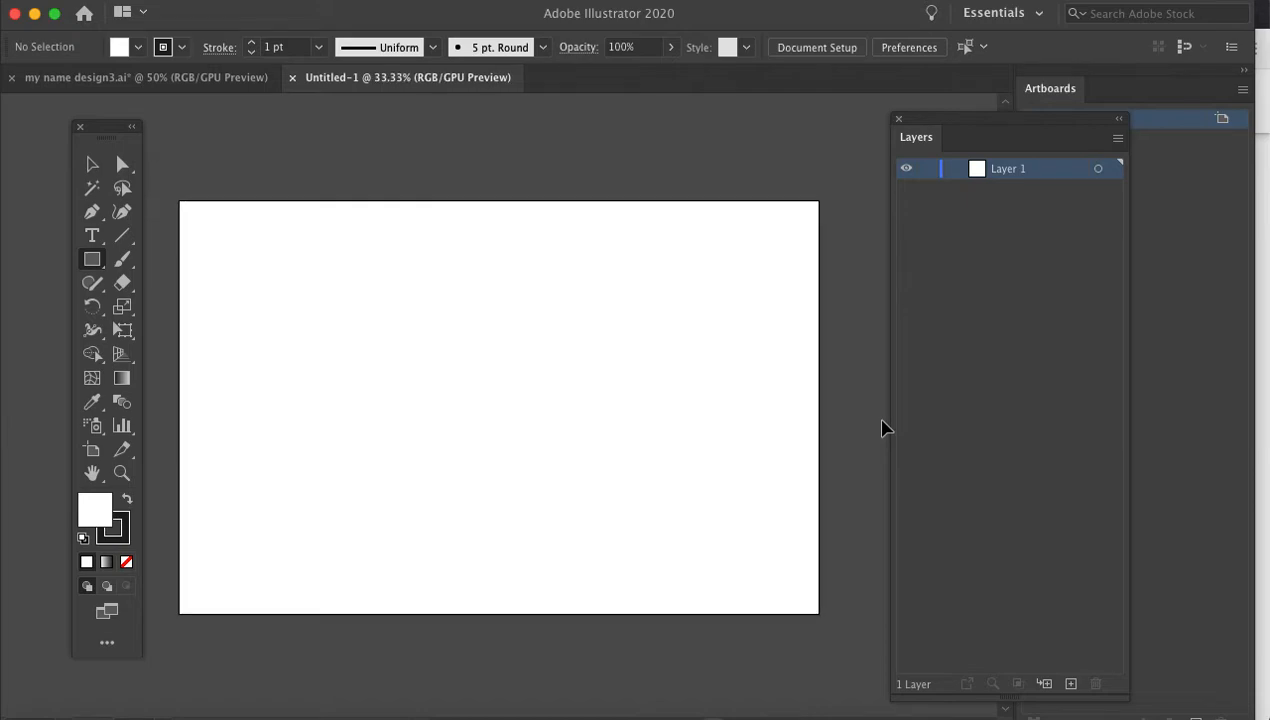
key(super+equal)
key(super+minus)
Show the document rulers and check the artboard's width and height against them
key(super+r)
scroll(833, 161, down, 5)
scroll(833, 161, up, 1)
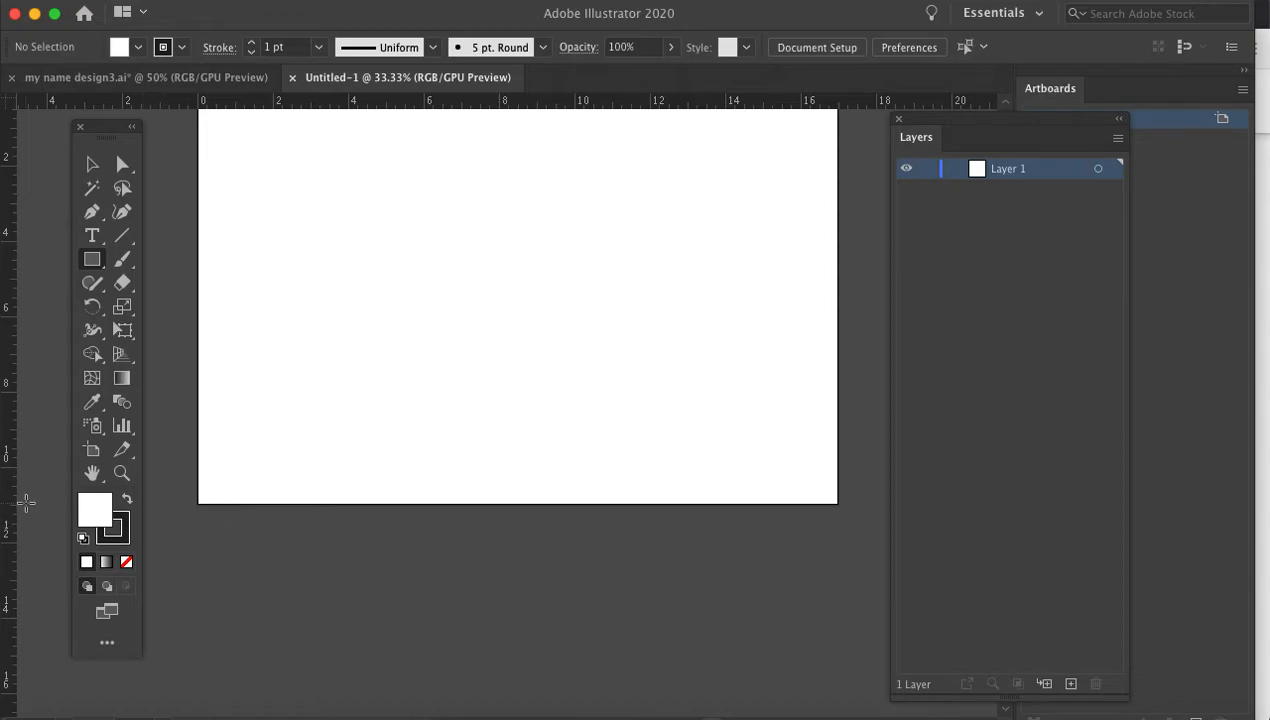
scroll(489, 334, up, 1)
scroll(489, 334, up, 3)
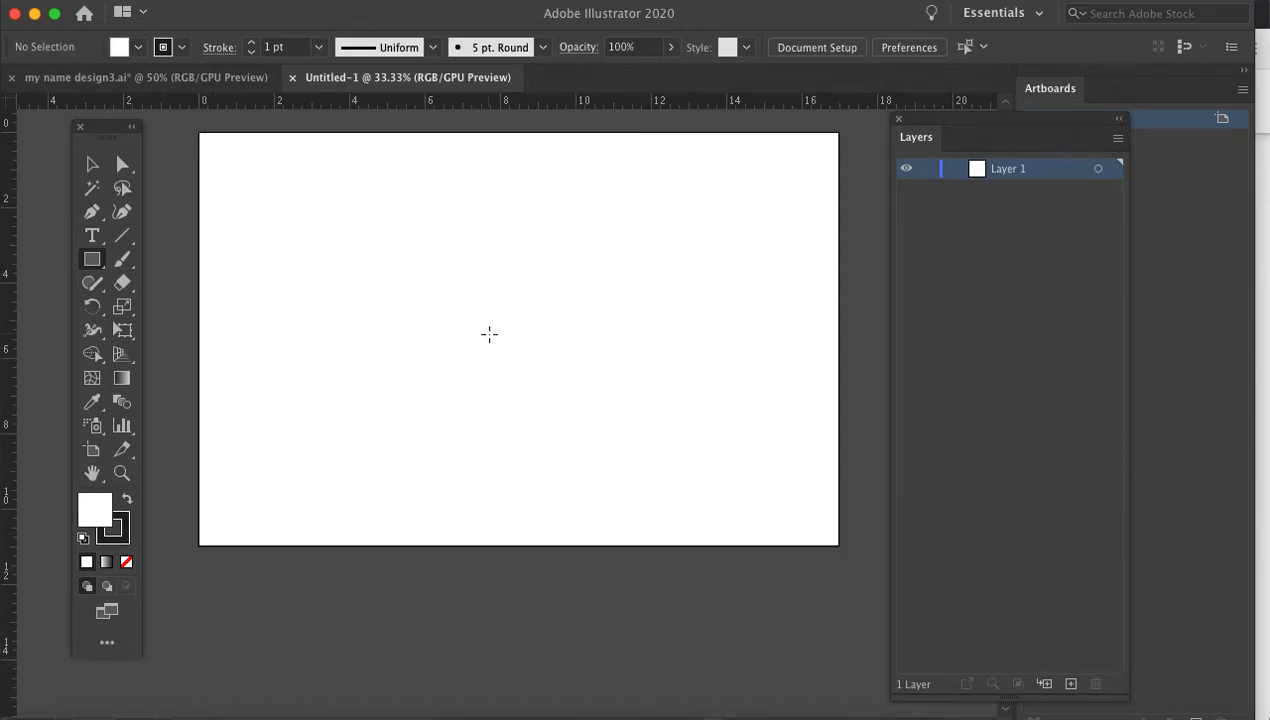
scroll(489, 334, up, 1)
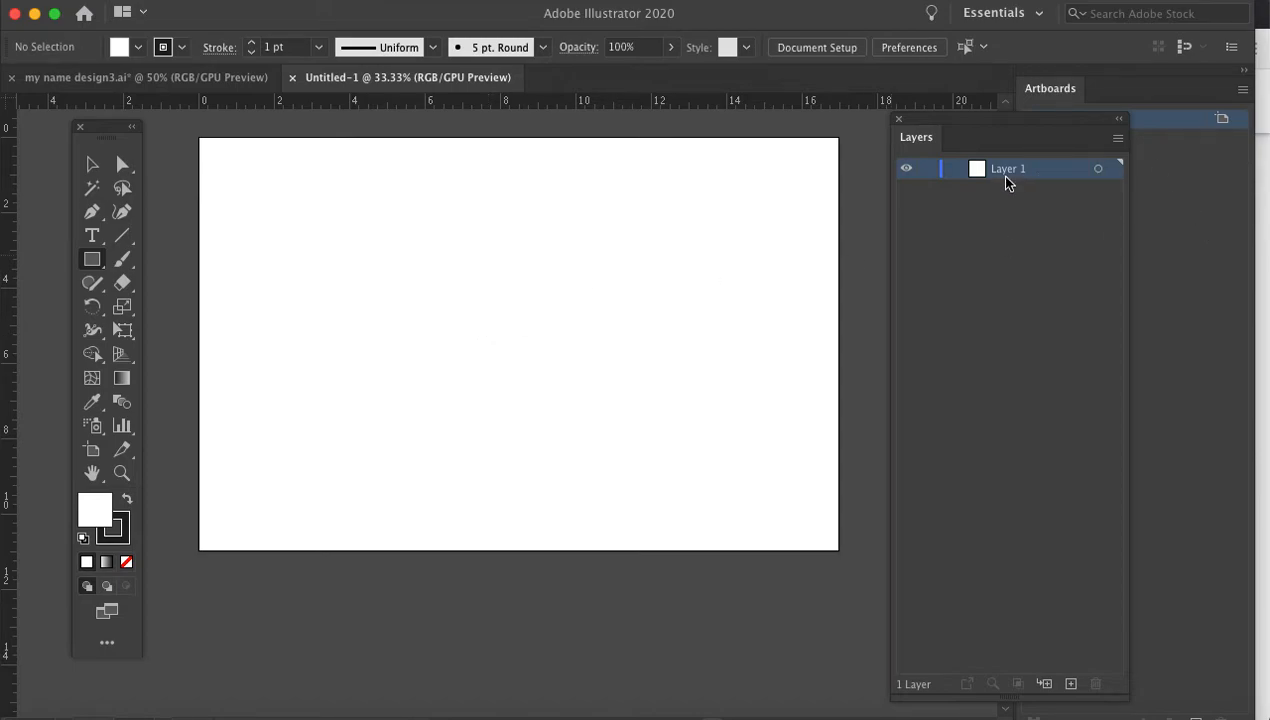
Add a second layer, naming the lower layer background and the upper one foreground
click(1071, 685)
double_click(1012, 189)
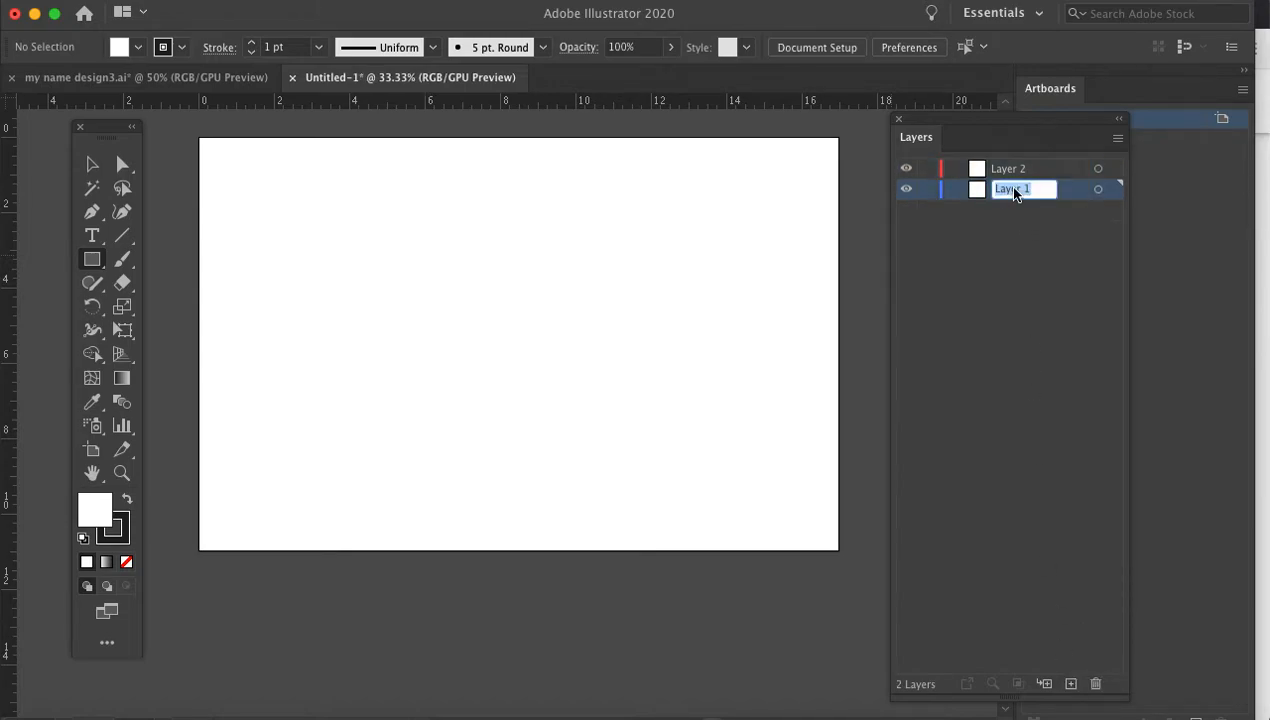
text(background)
double_click(1009, 170)
text(l)
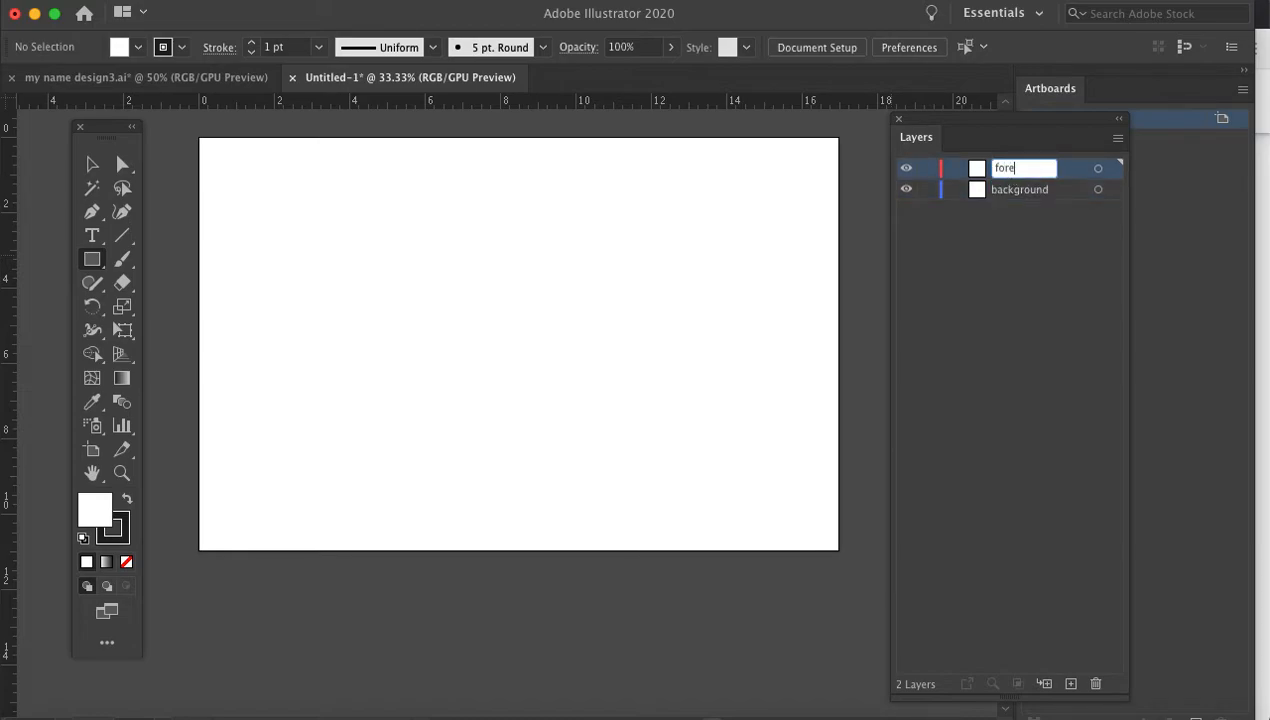
click(999, 233)
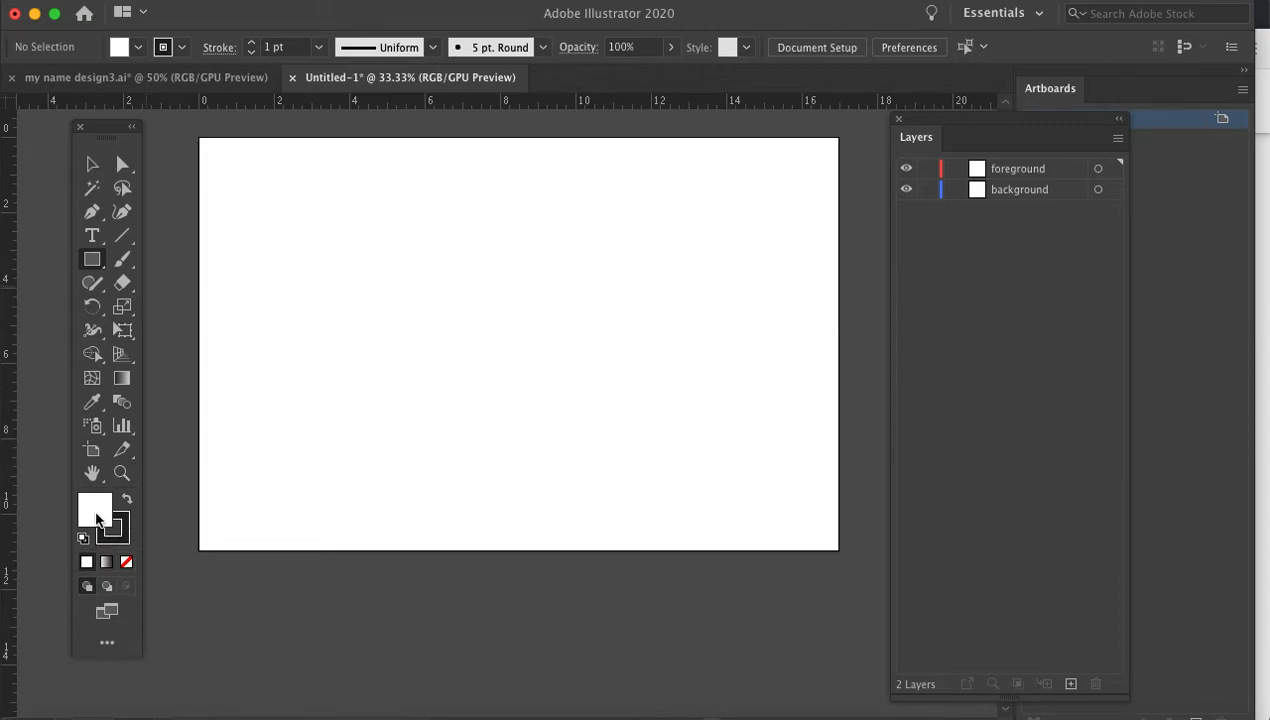
Set the fill to green 479930 and draw a rectangle covering the whole artboard on the foreground layer
double_click(95, 510)
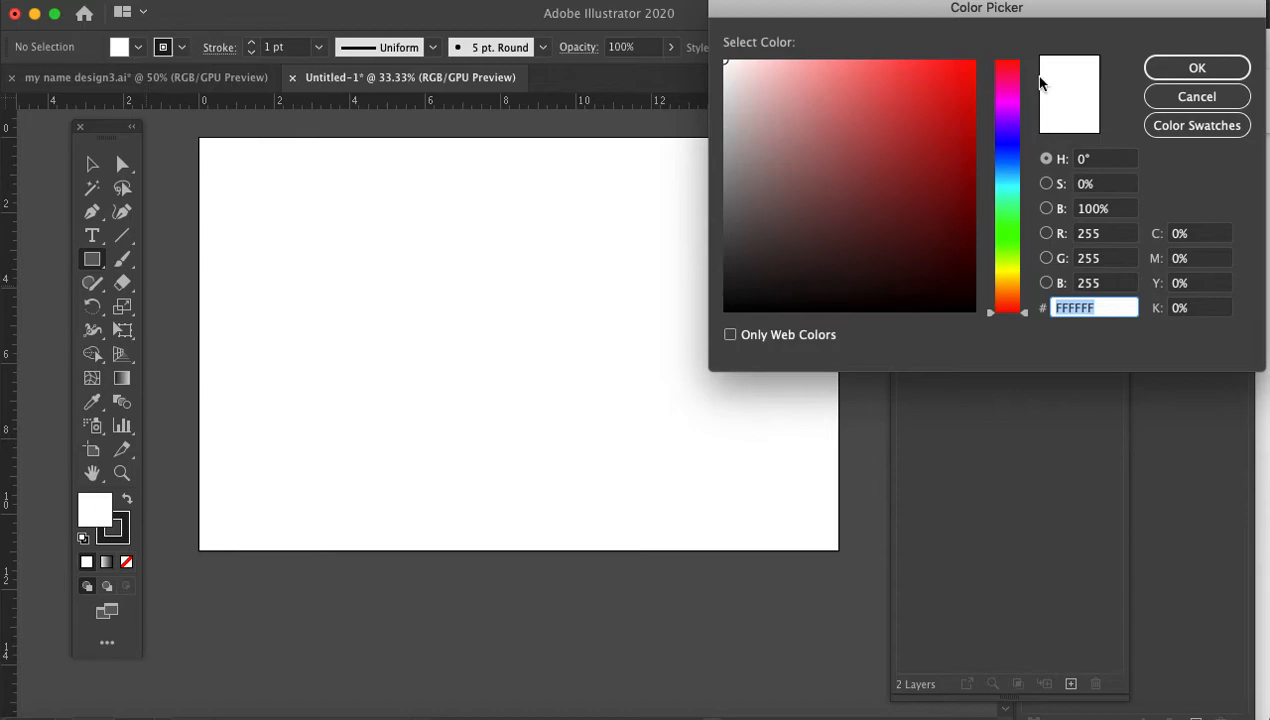
click(1013, 84)
drag(1013, 112, 1008, 242)
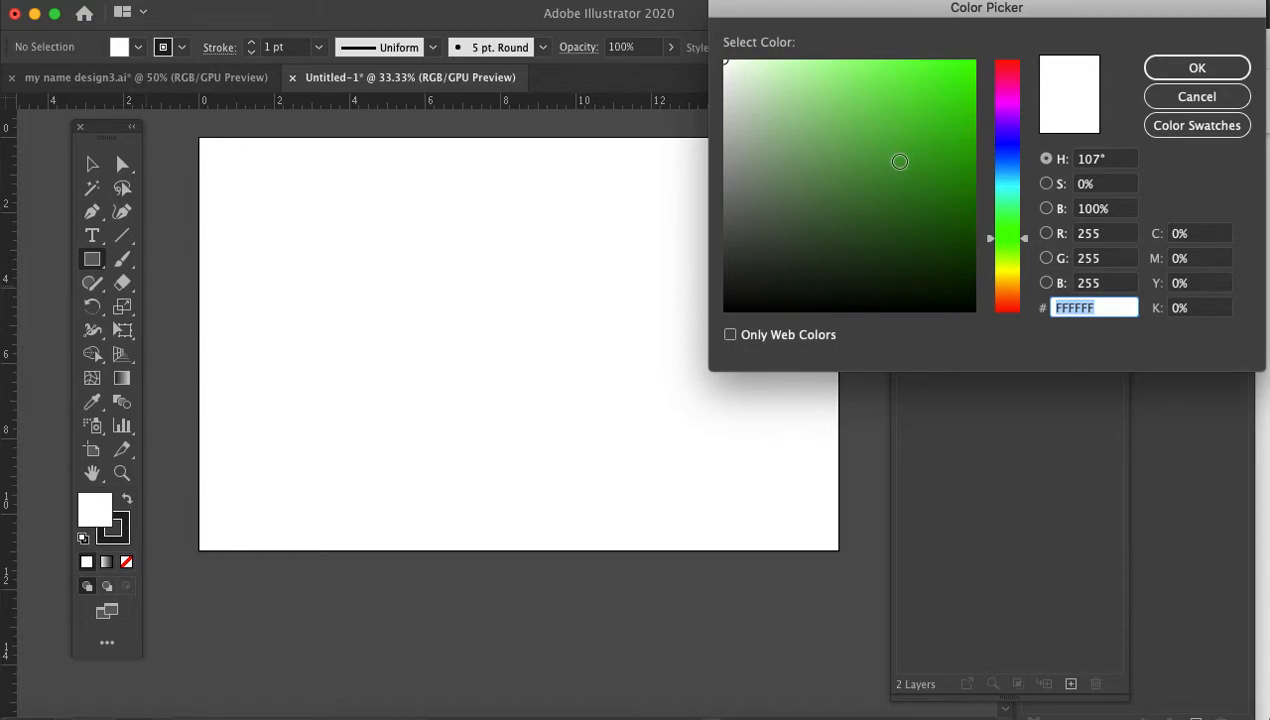
click(899, 161)
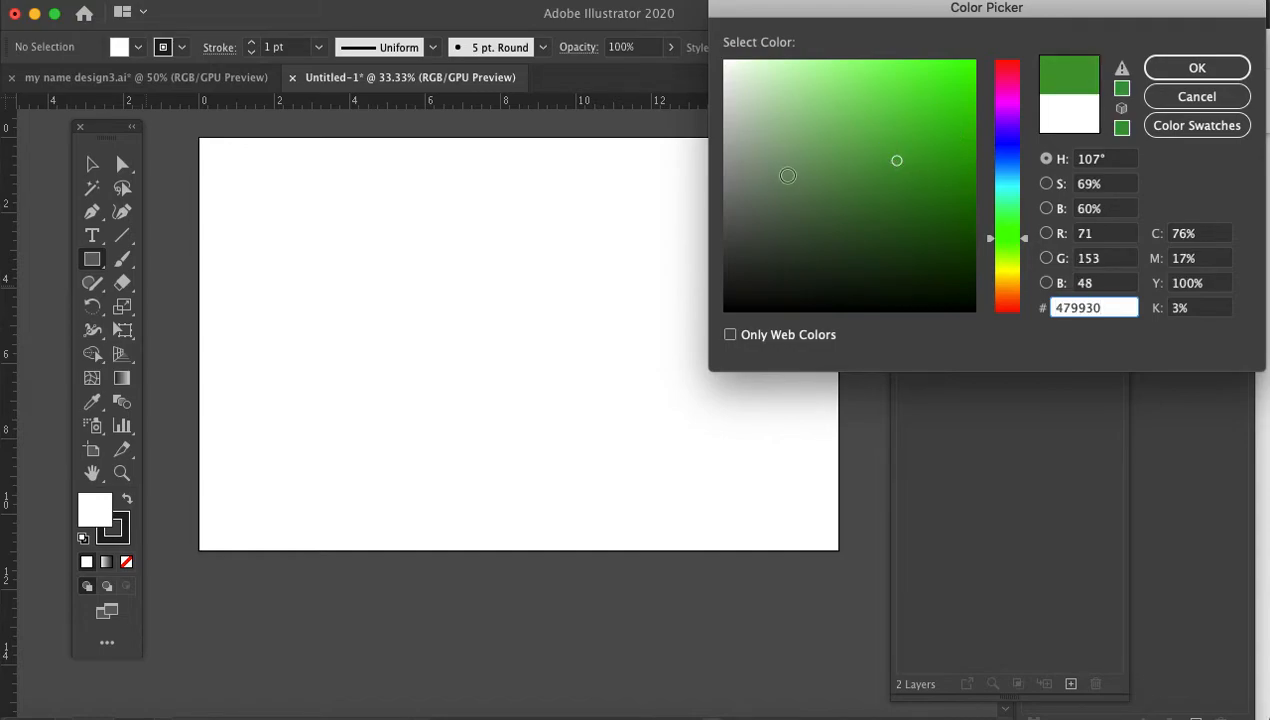
click(1201, 70)
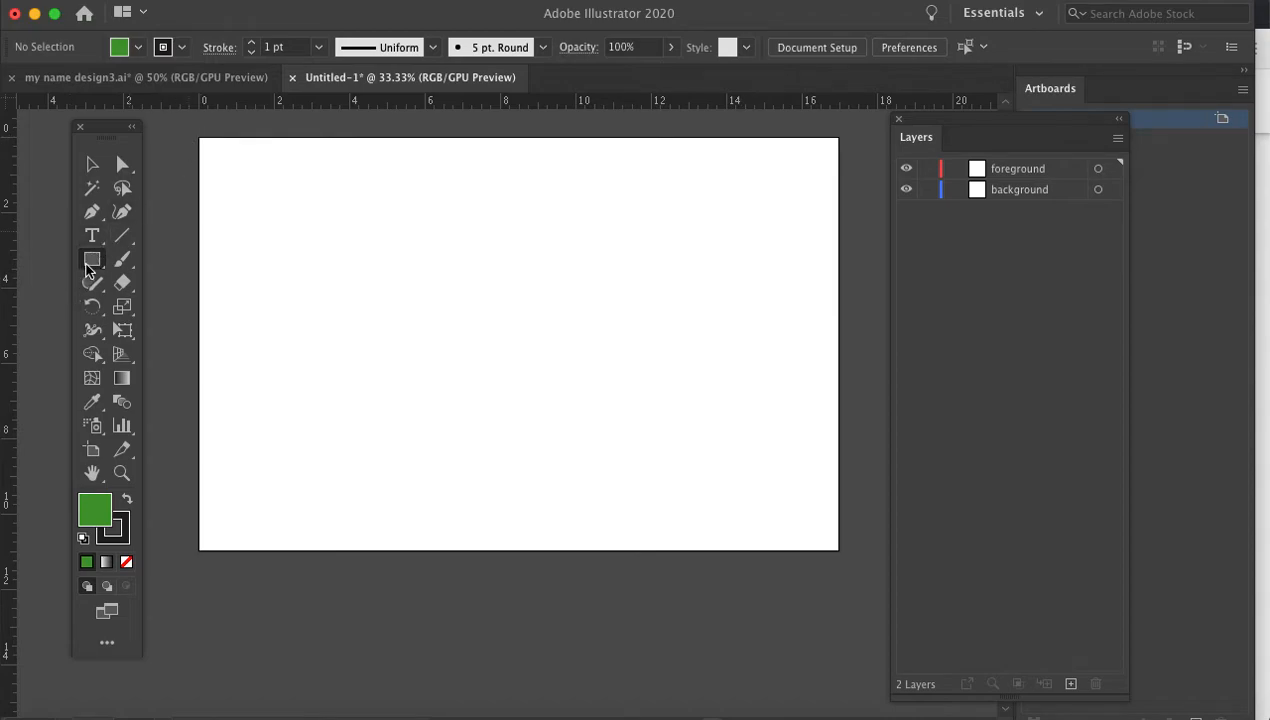
drag(201, 140, 838, 549)
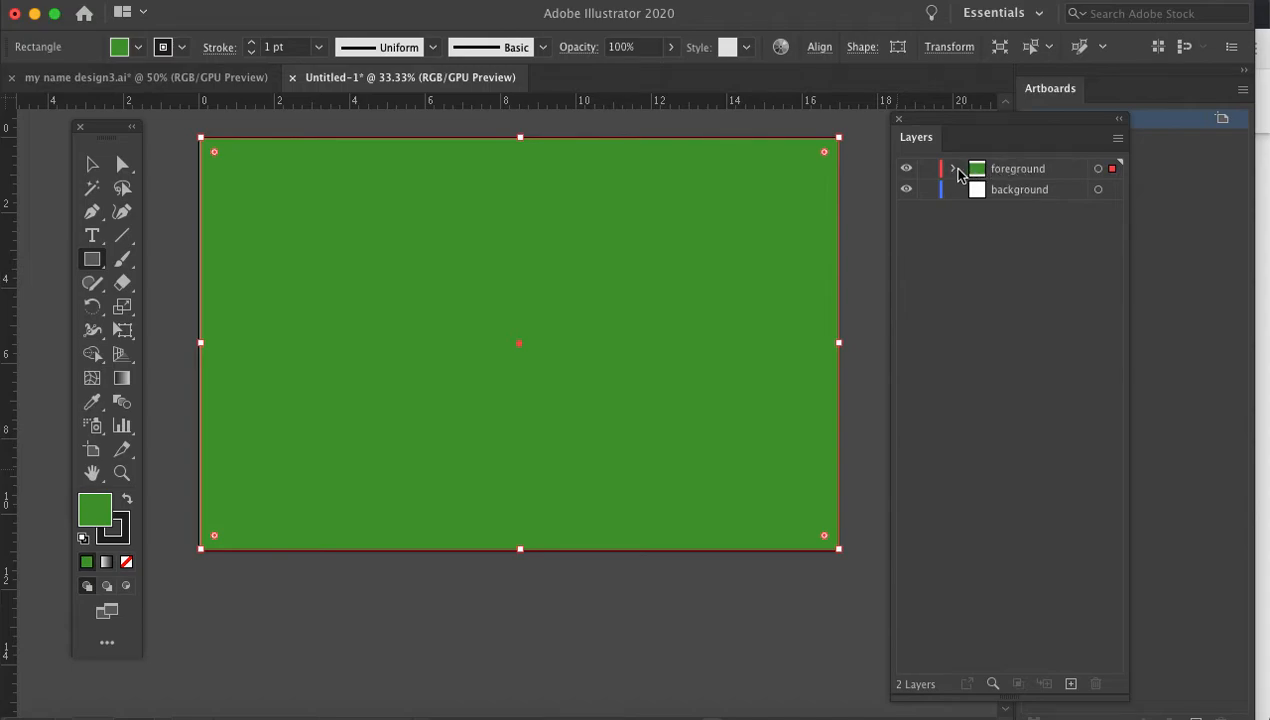
Set the green rectangle's stroke weight to 7 pt and paint a cursive letter D on the foreground layer with the Paintbrush
click(996, 194)
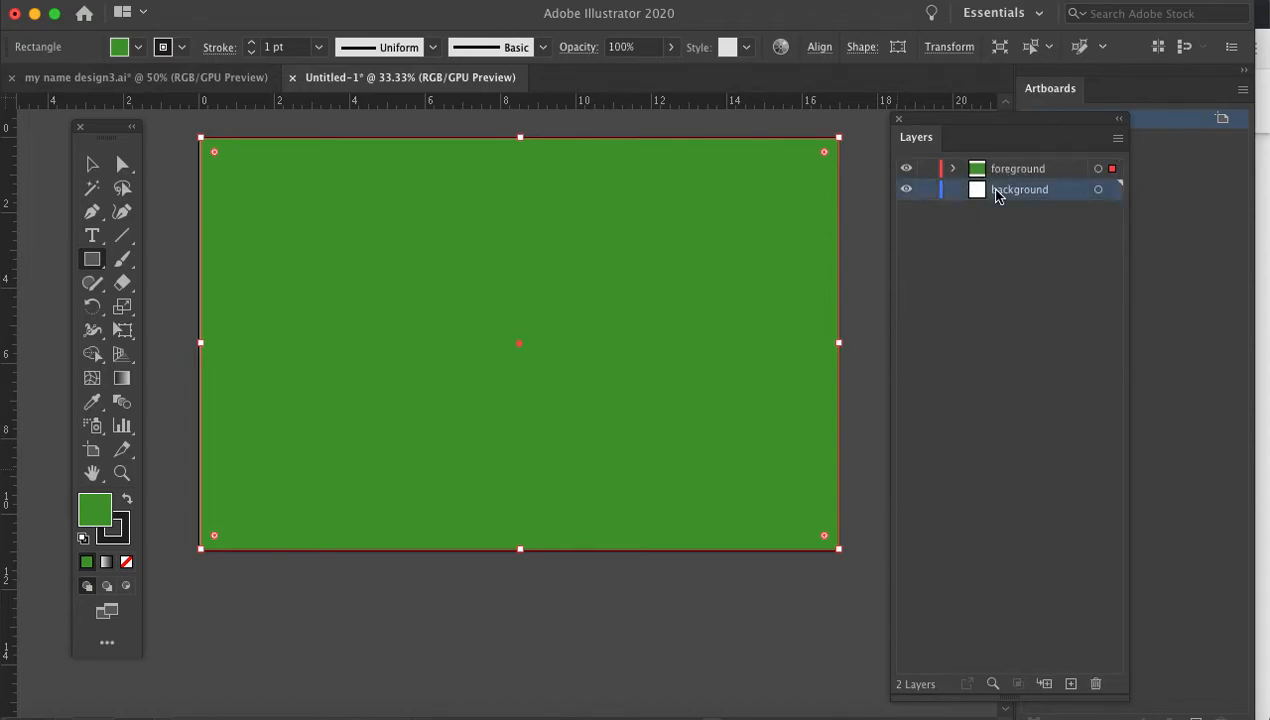
click(122, 260)
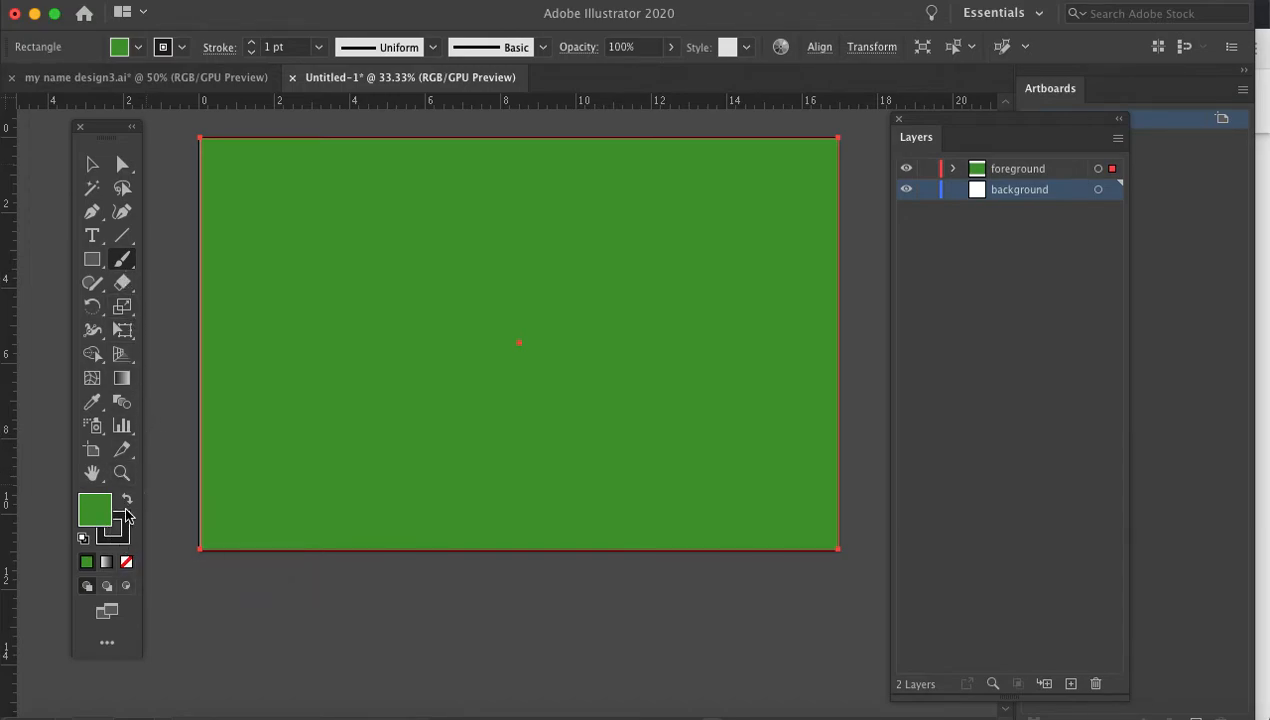
click(253, 43)
click(253, 43)
click(253, 43)
click(253, 44)
click(253, 44)
click(253, 44)
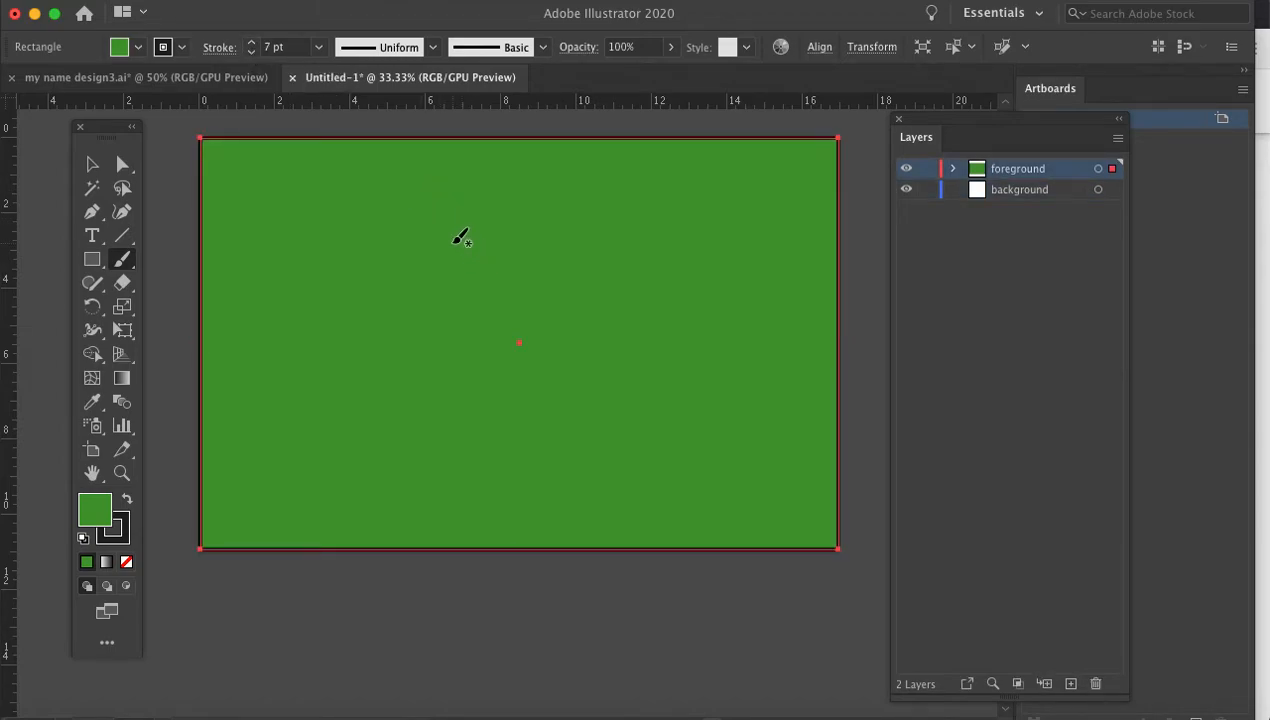
mouse_move(487, 240)
mouse_down()
mouse_move(466, 323)
mouse_move(435, 351)
mouse_move(419, 332)
mouse_move(499, 349)
mouse_move(578, 328)
mouse_move(601, 264)
mouse_move(575, 225)
mouse_move(493, 218)
mouse_move(477, 238)
mouse_move(518, 263)
mouse_move(578, 232)
mouse_up()
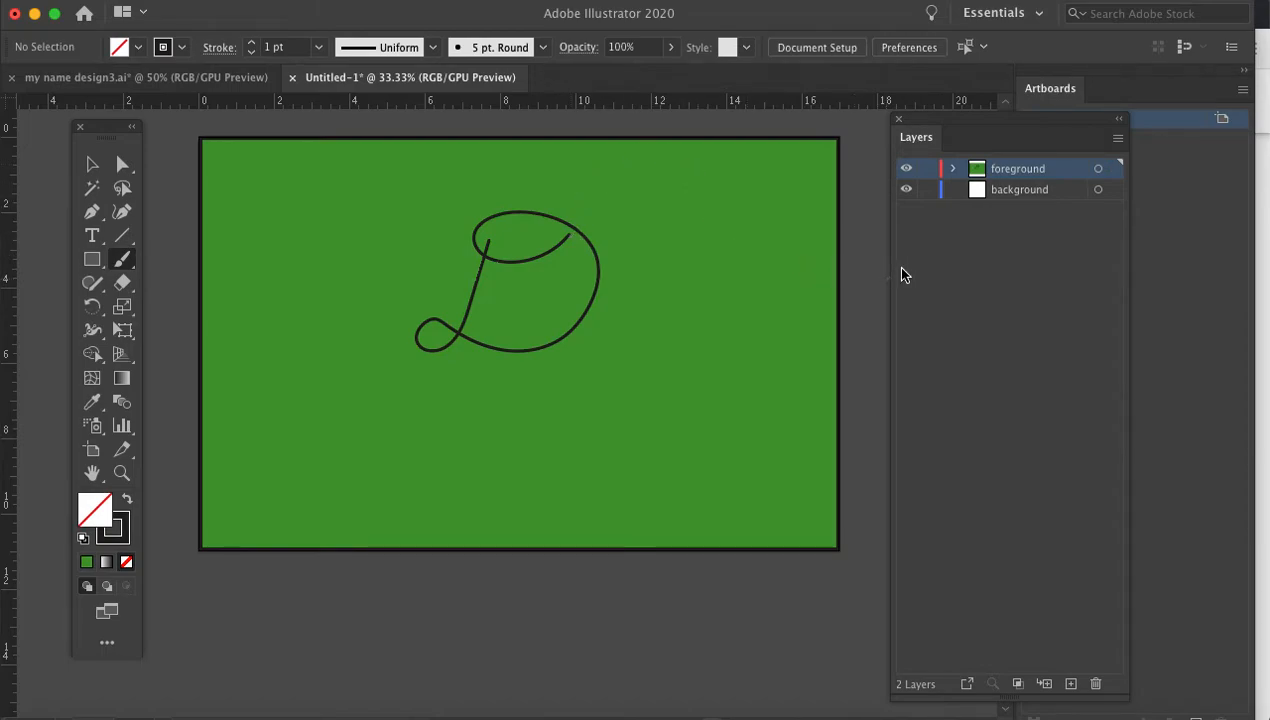
Try deleting the painted D path from the foreground layer, and undo the deletion
click(953, 171)
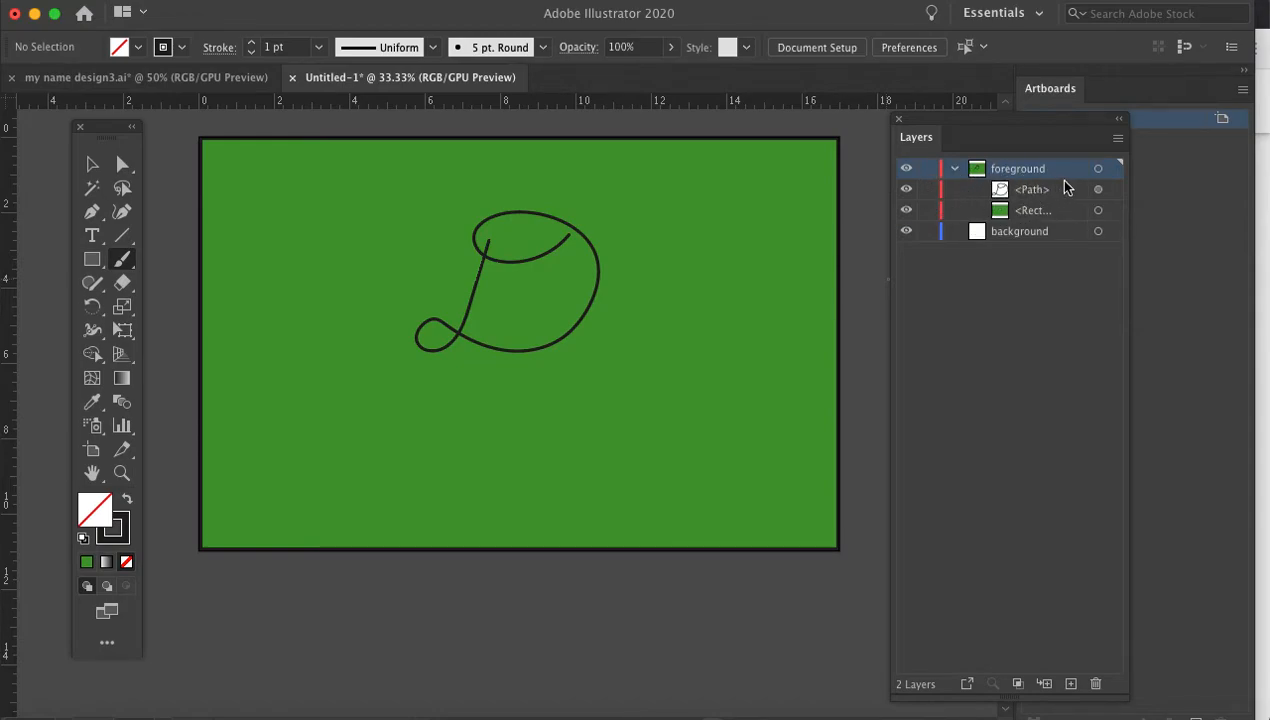
click(1098, 189)
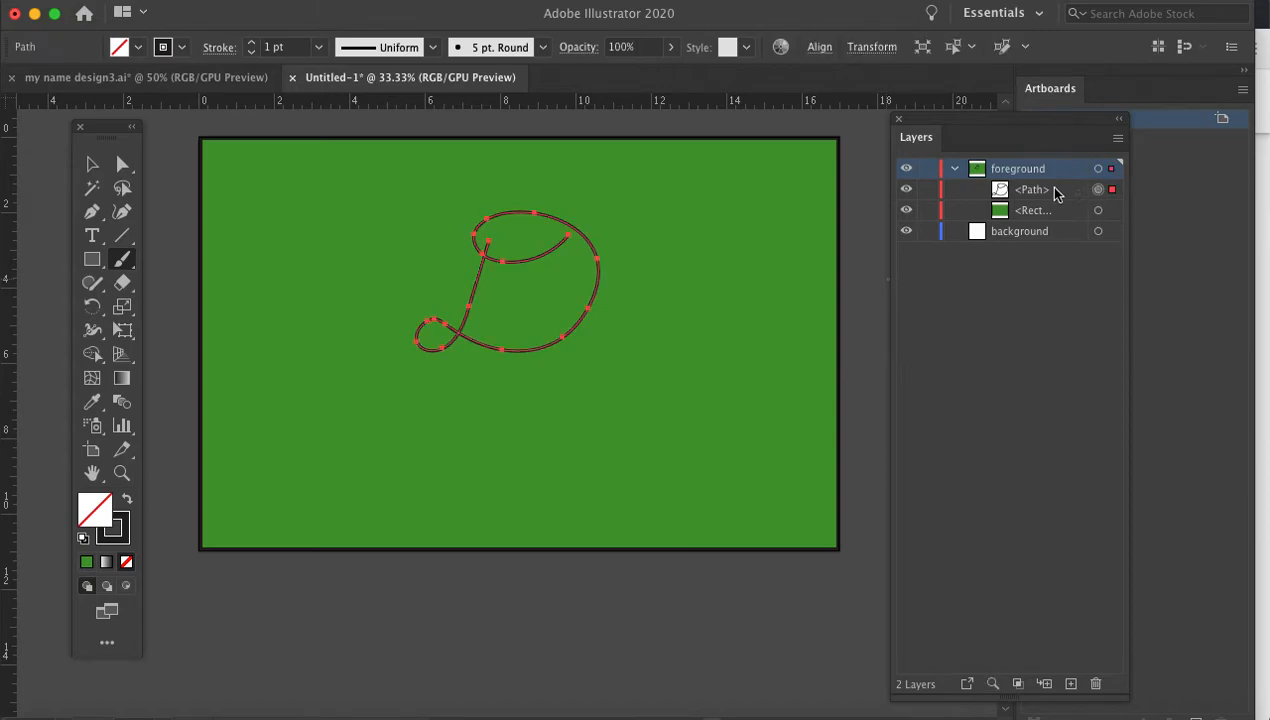
click(1056, 191)
key(Delete)
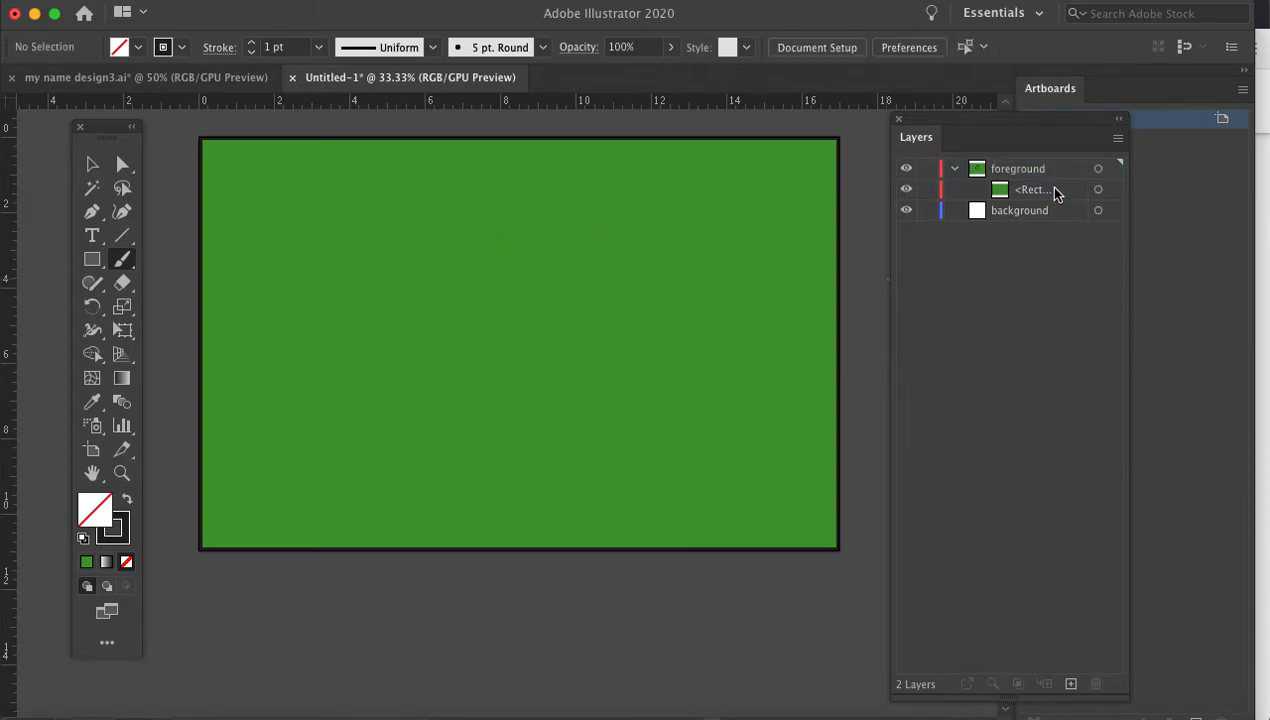
key(super+z)
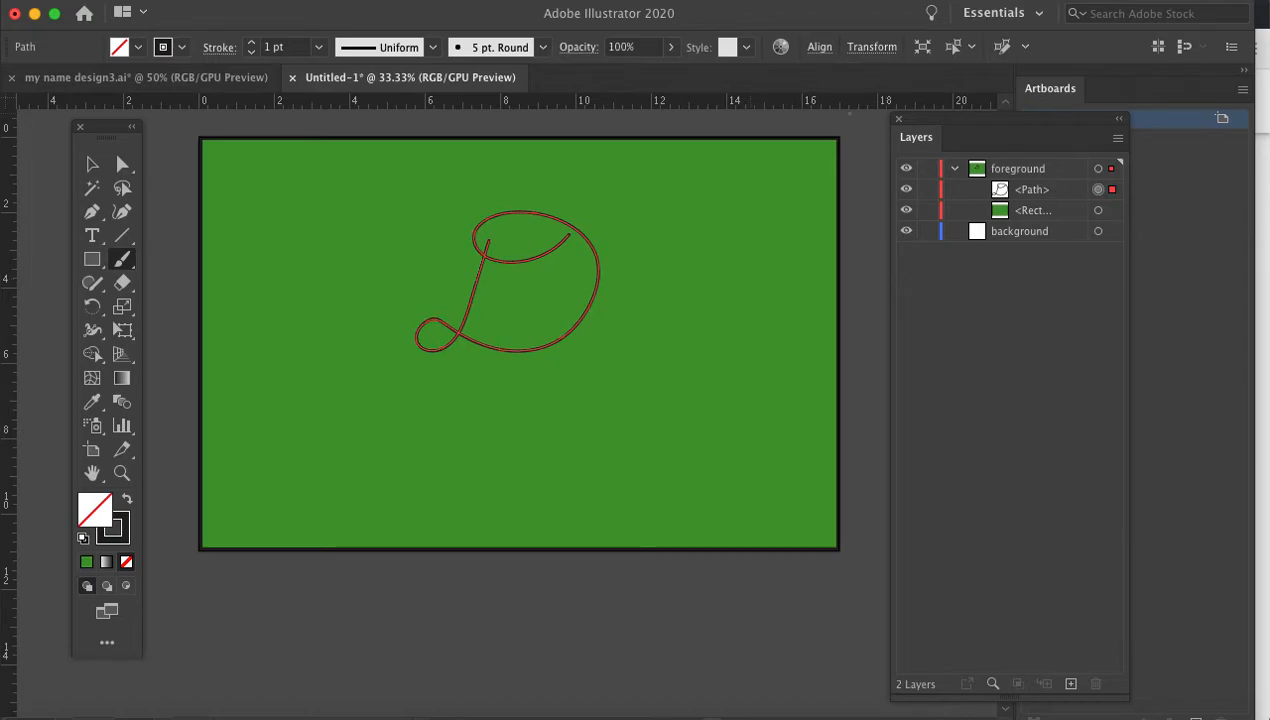
click(198, 0)
click(199, 0)
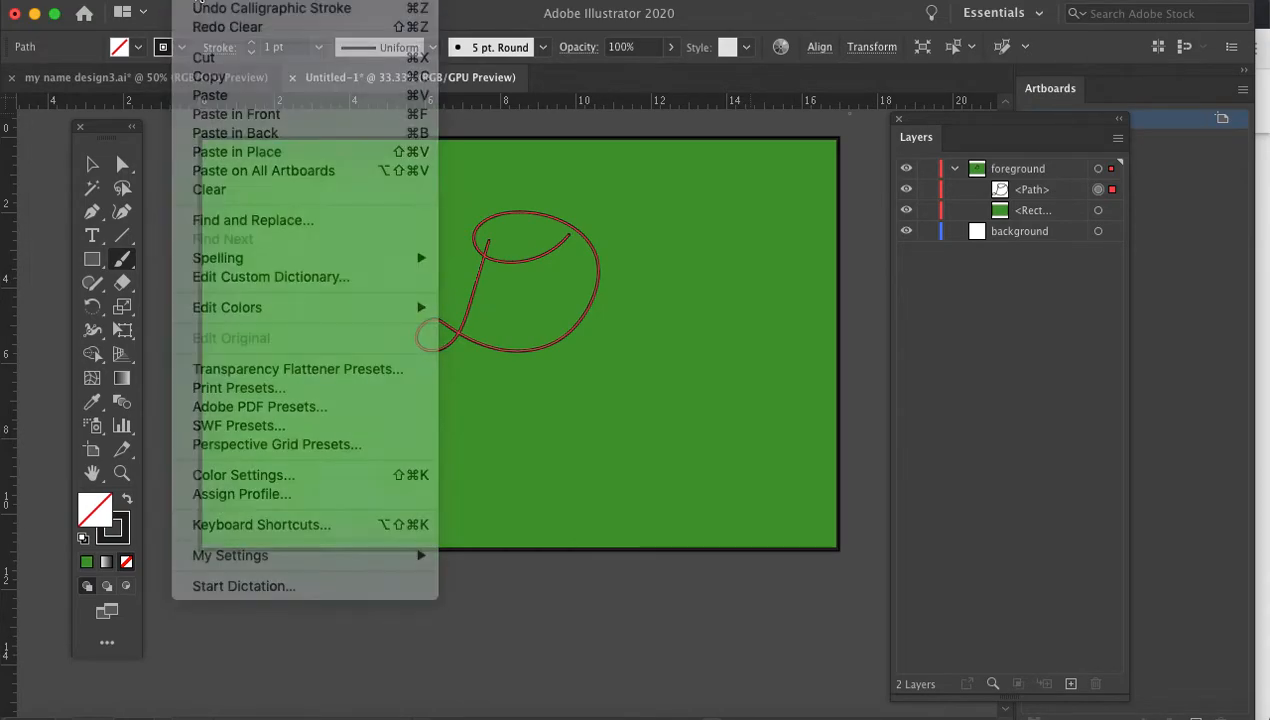
Move the D path from the foreground layer into the background layer and select it in the expanded list
drag(1064, 193, 1059, 235)
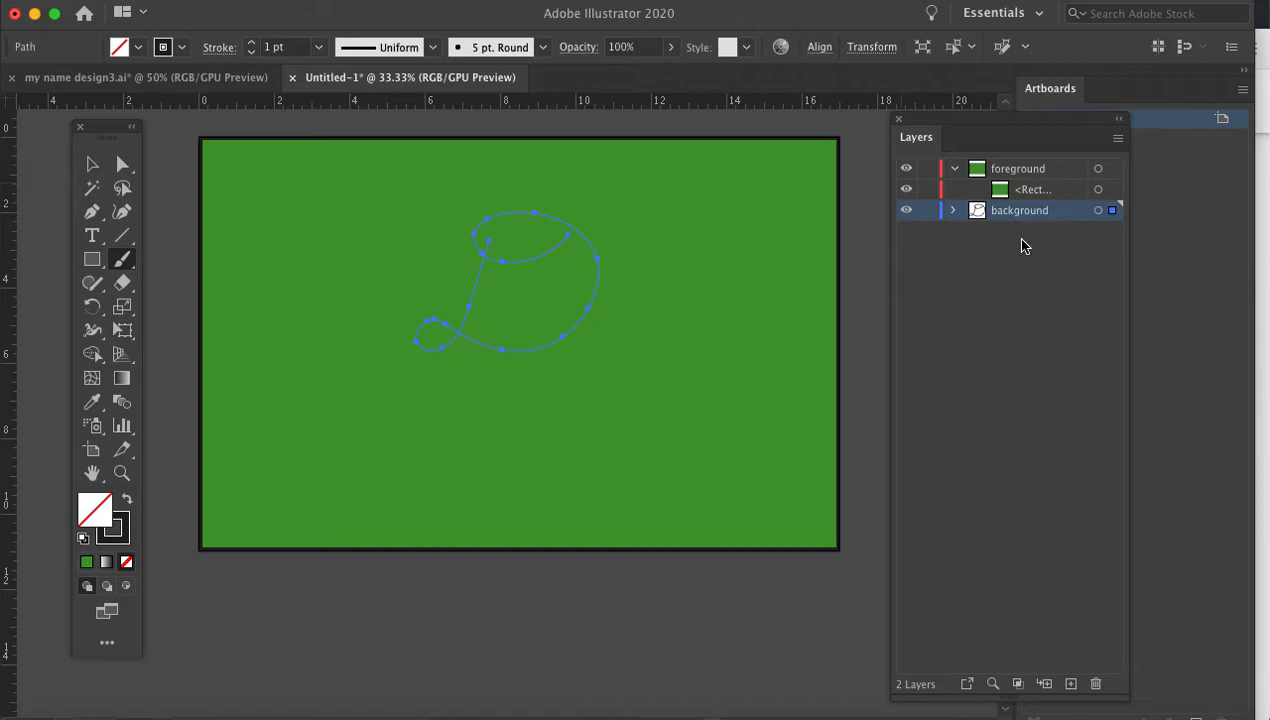
click(954, 212)
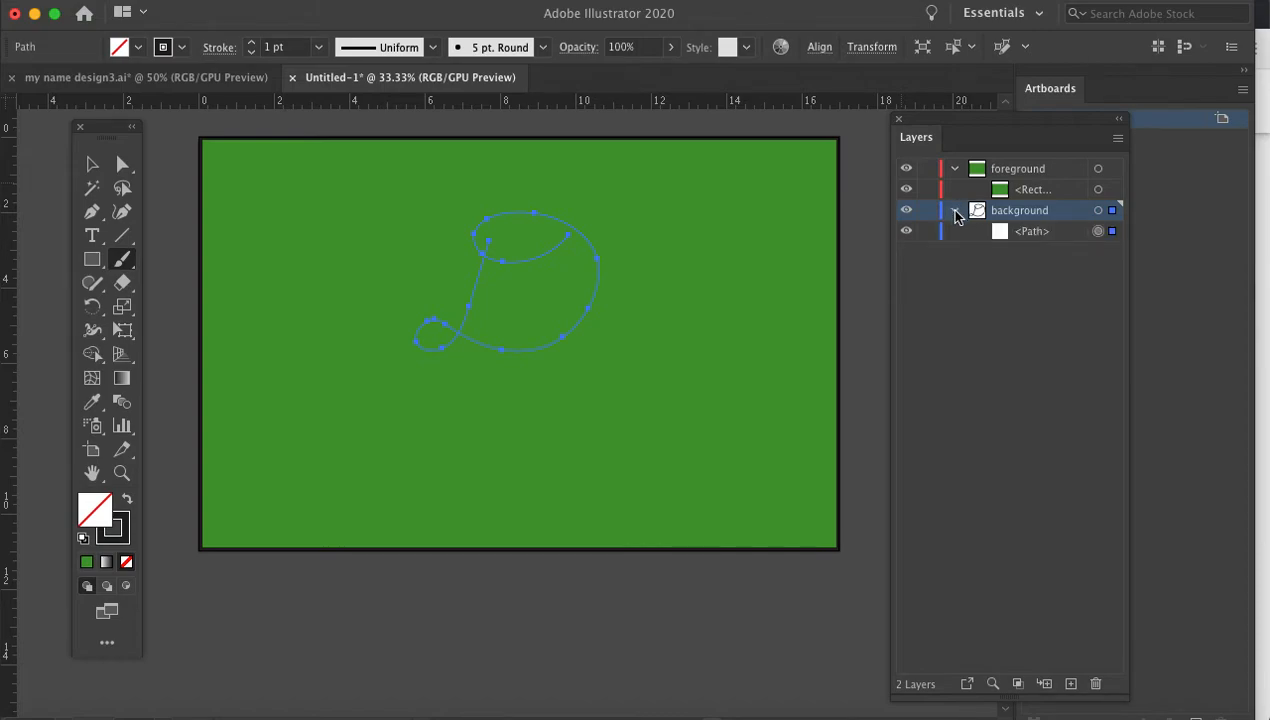
click(1050, 236)
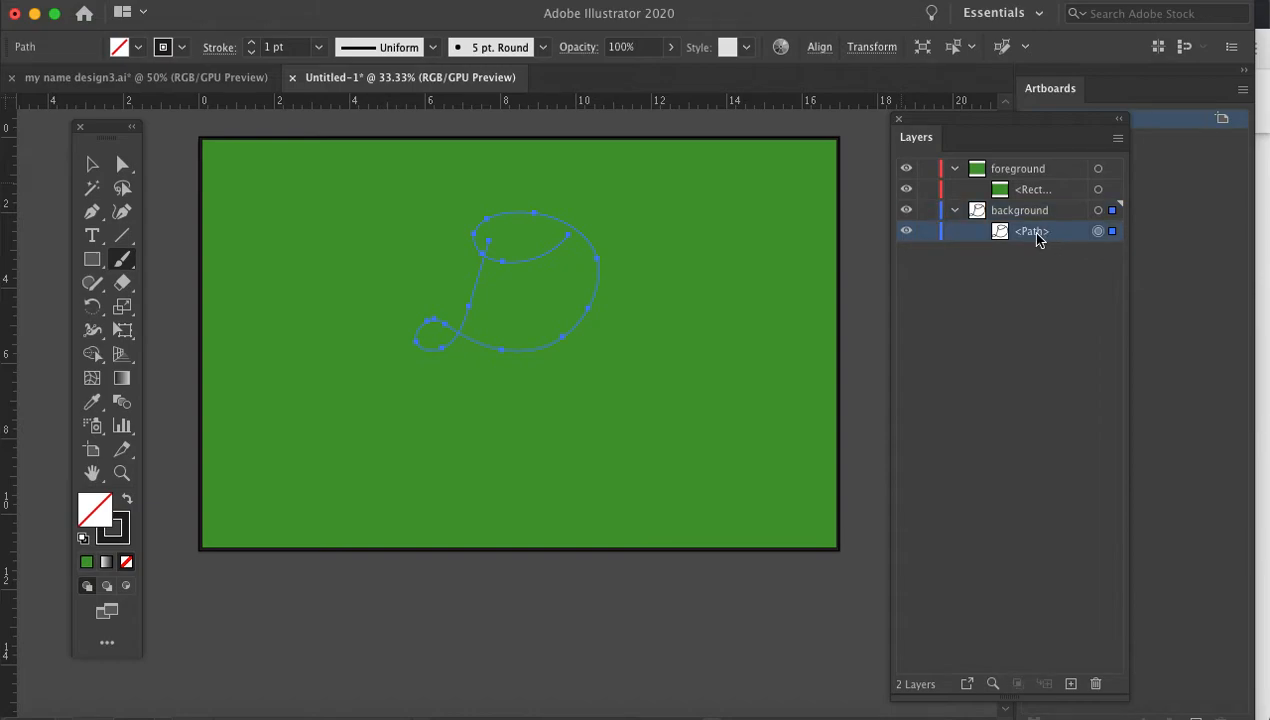
Return the D path to the foreground layer and move the green rectangle into the background layer
mouse_move(1038, 238)
mouse_down()
mouse_move(1038, 181)
mouse_move(1026, 243)
mouse_up()
click(1035, 208)
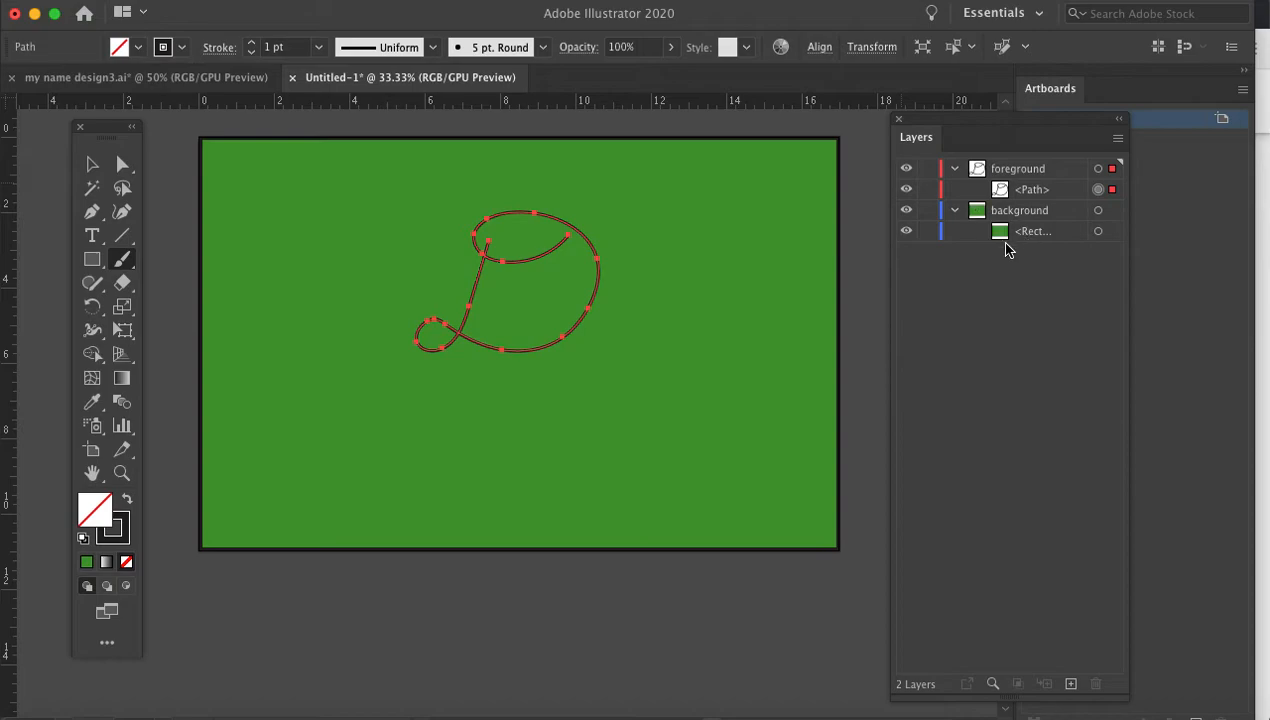
Hide and show the foreground and background layers in turn to check what each one contains, and collapse both layers
click(908, 171)
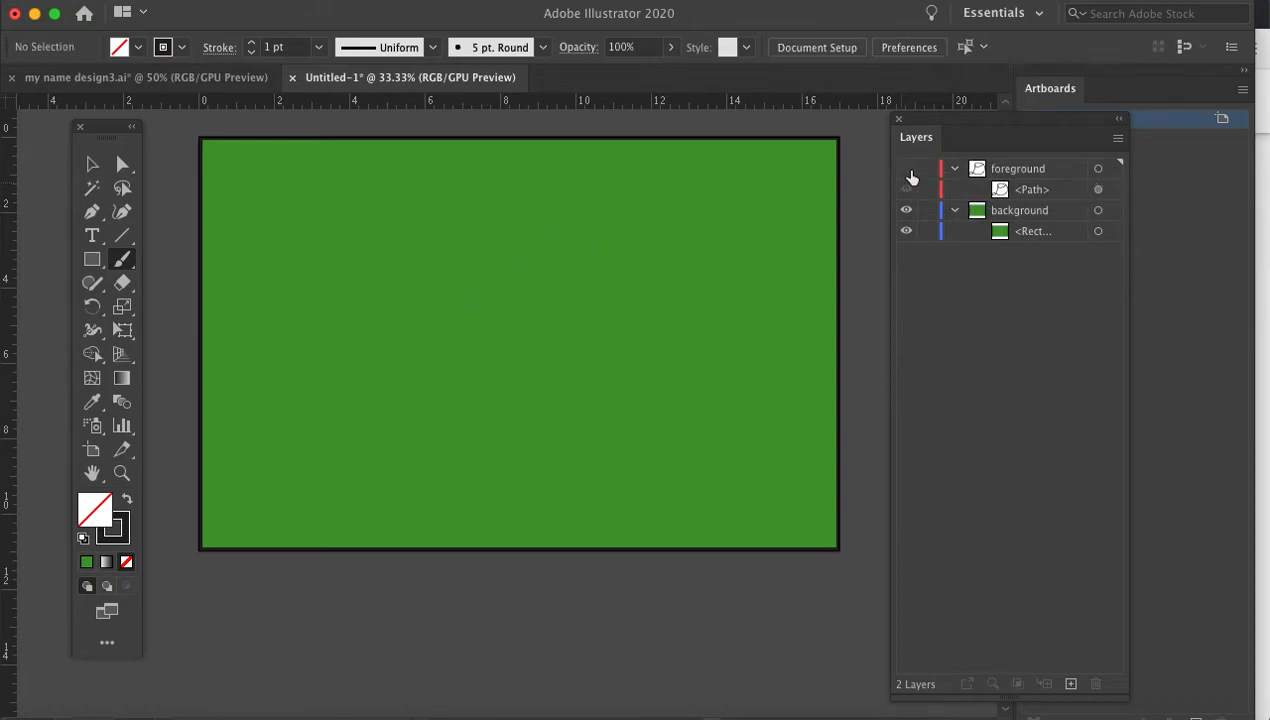
click(907, 170)
click(907, 170)
click(907, 170)
click(907, 212)
click(907, 212)
click(907, 212)
click(907, 213)
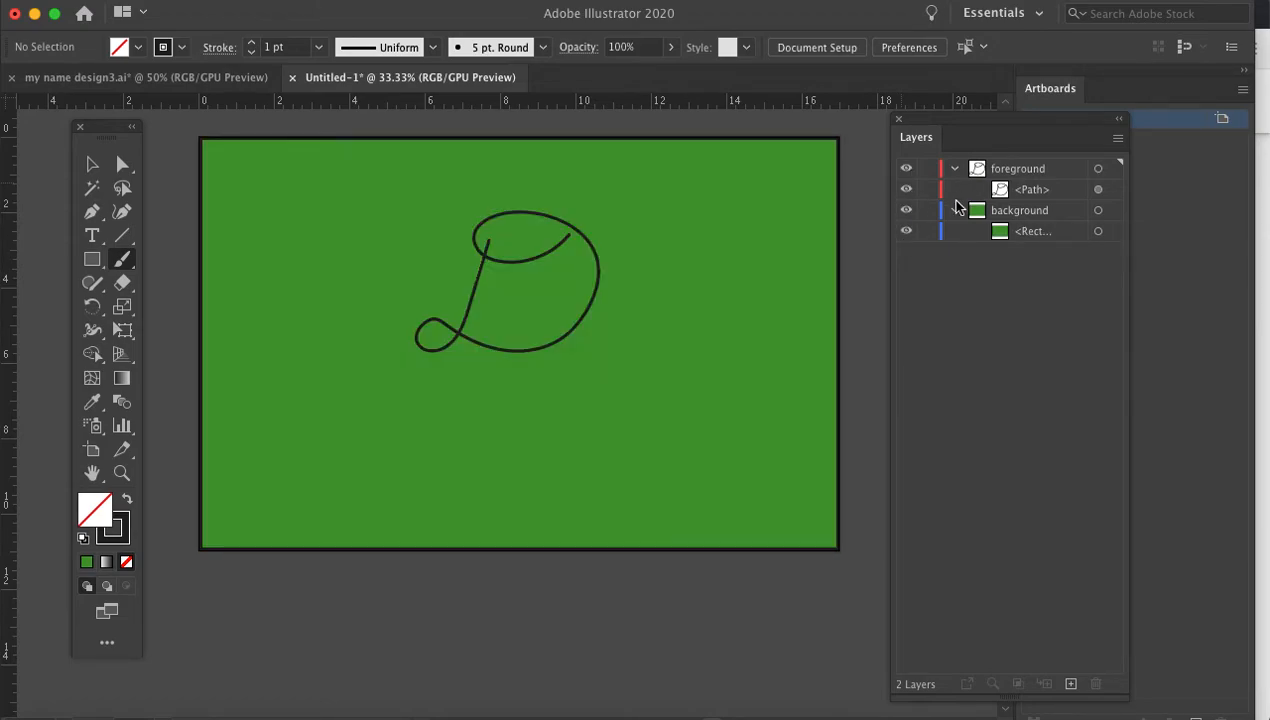
click(955, 211)
click(954, 169)
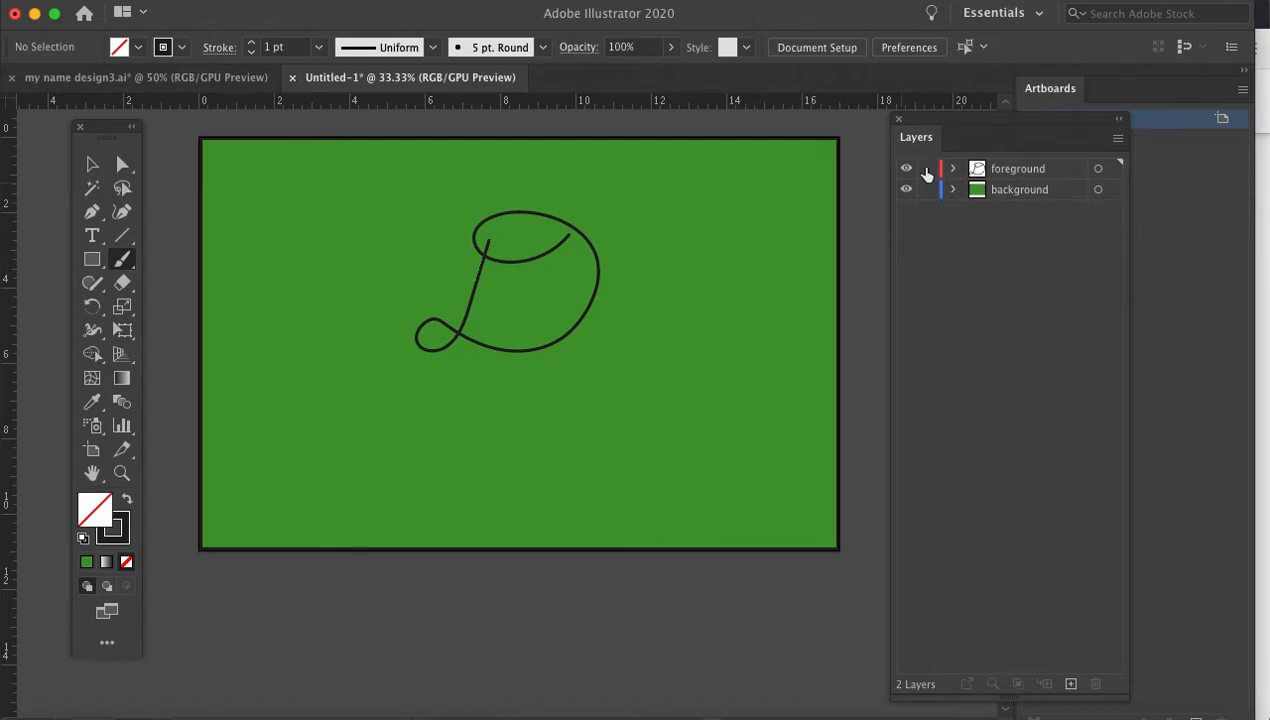
click(907, 170)
click(907, 170)
Move the foreground layer below the background layer, and restore it to the top of the stack
click(1019, 172)
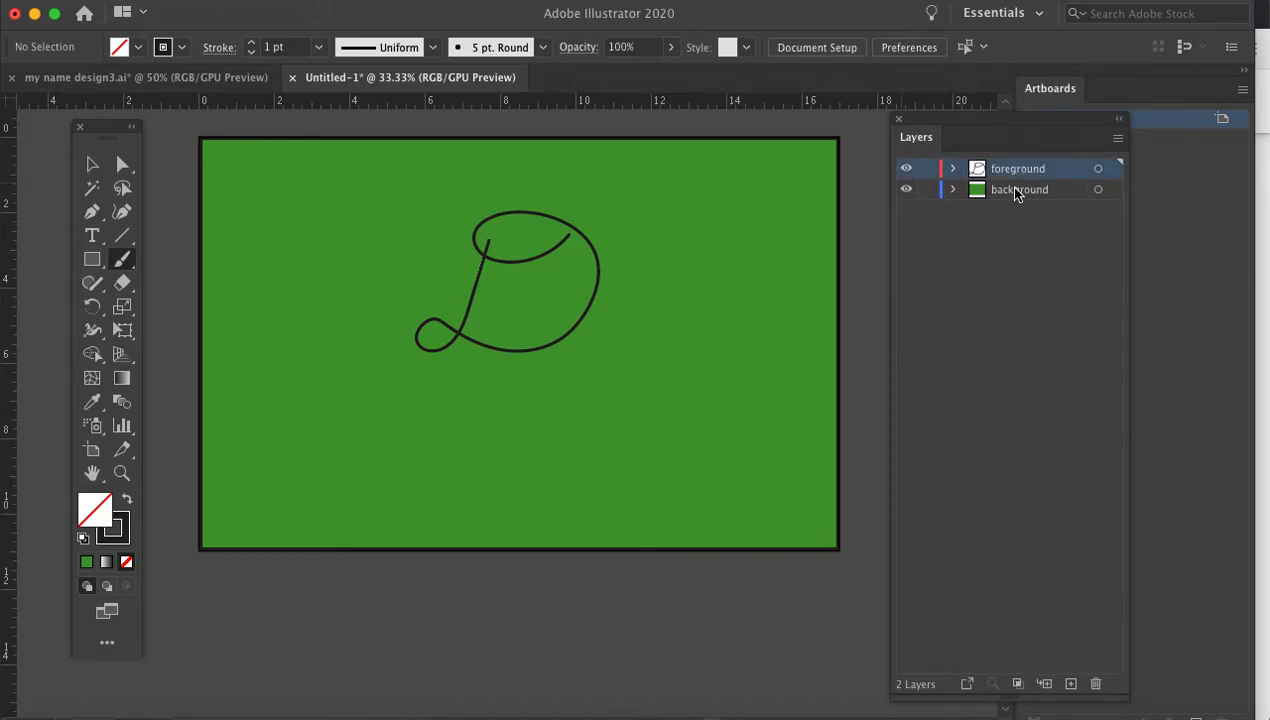
drag(1026, 170, 1016, 194)
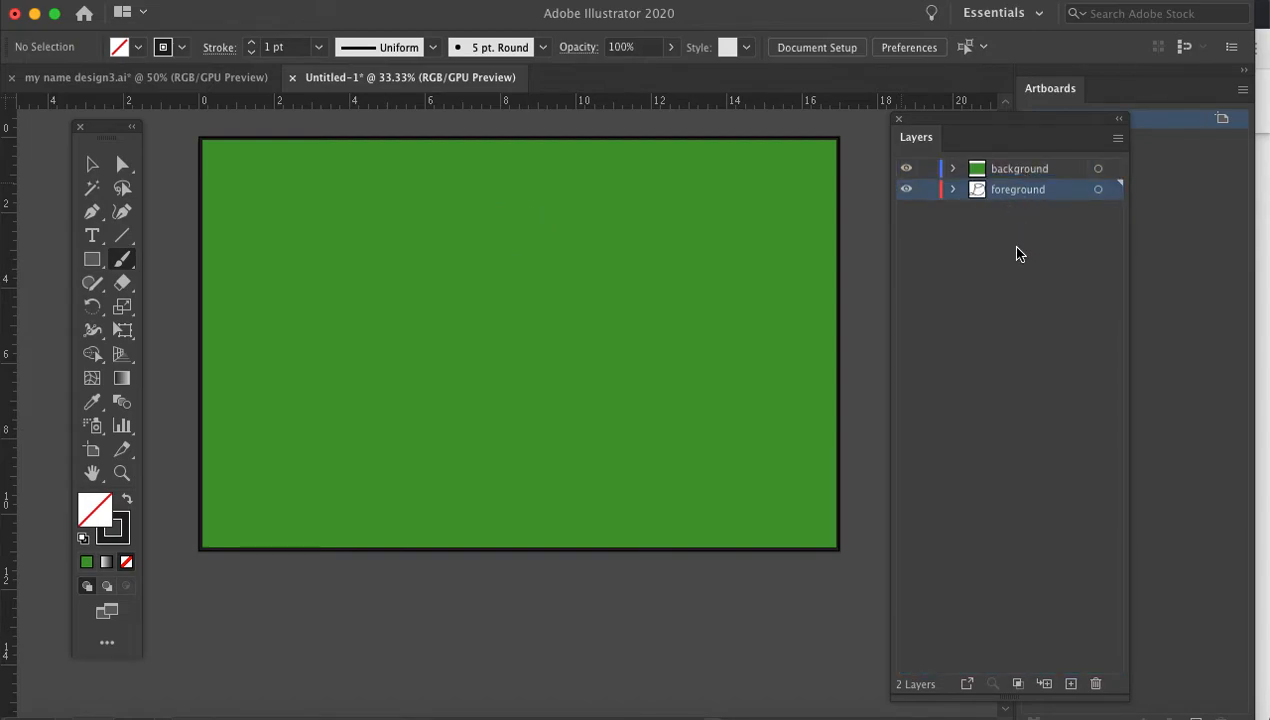
click(1008, 171)
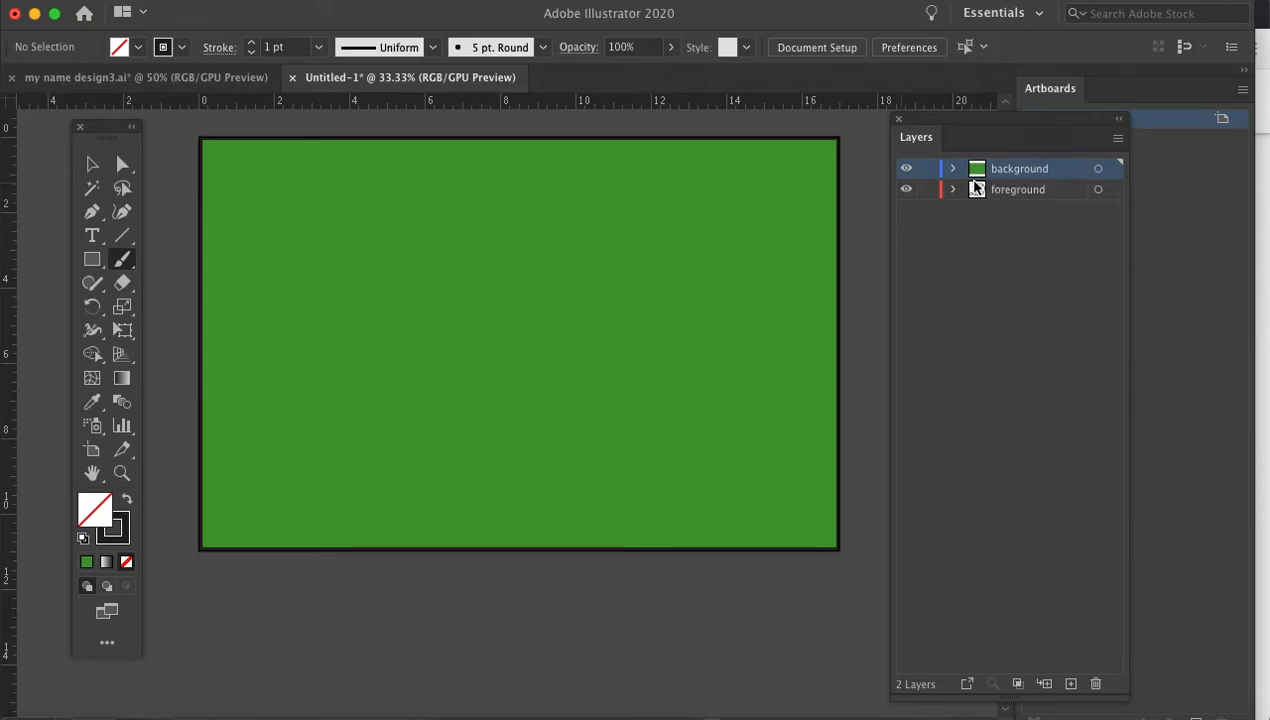
click(1003, 190)
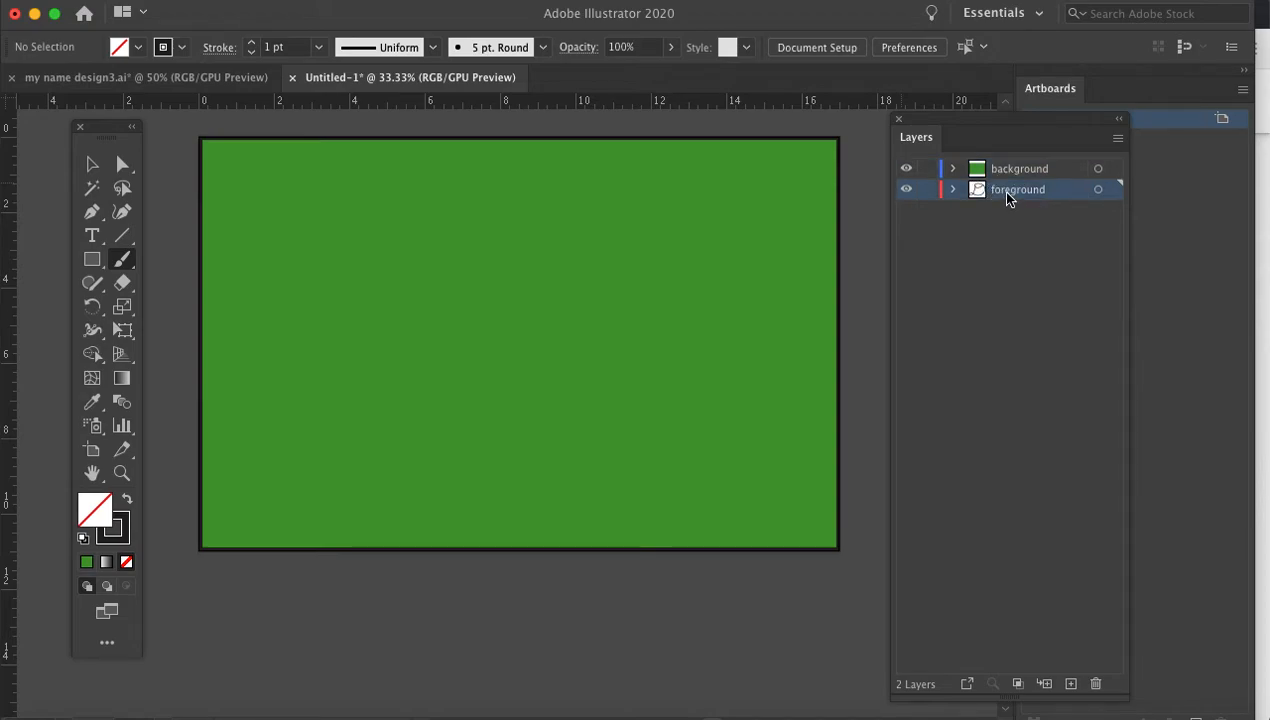
drag(1008, 198, 1010, 166)
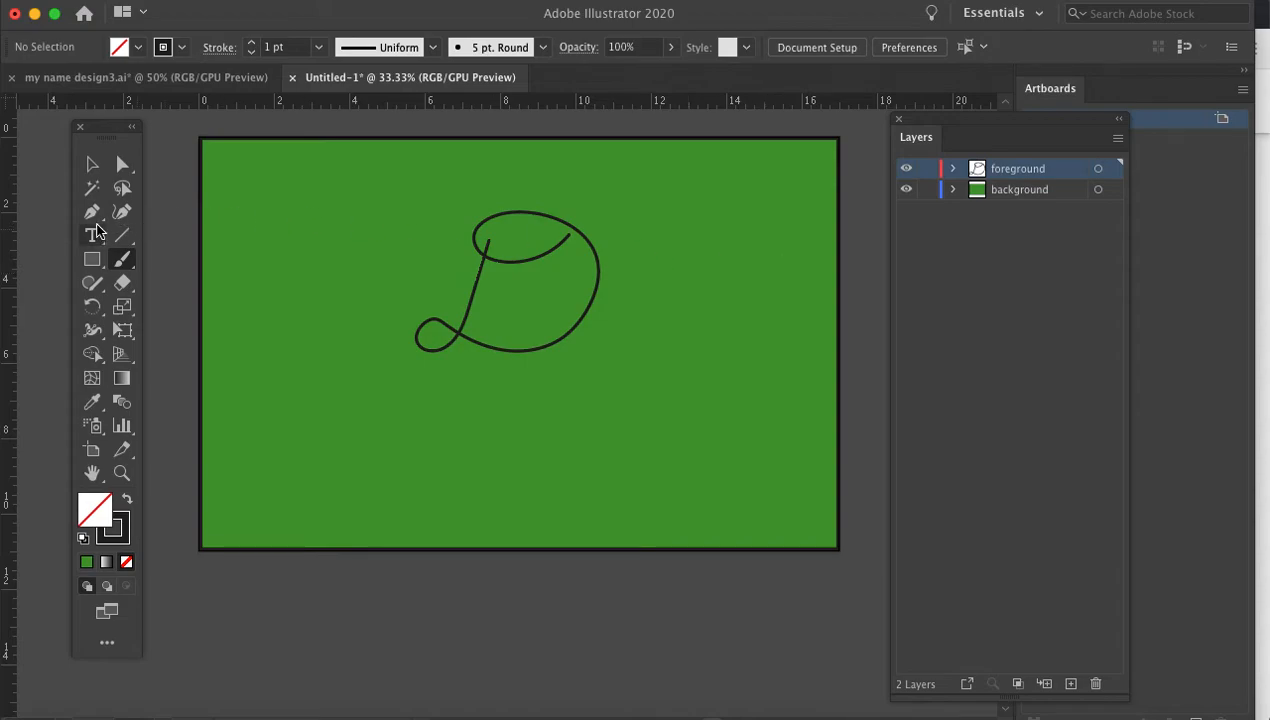
Check the D with the background layer hidden, and show and lock the background layer
click(93, 167)
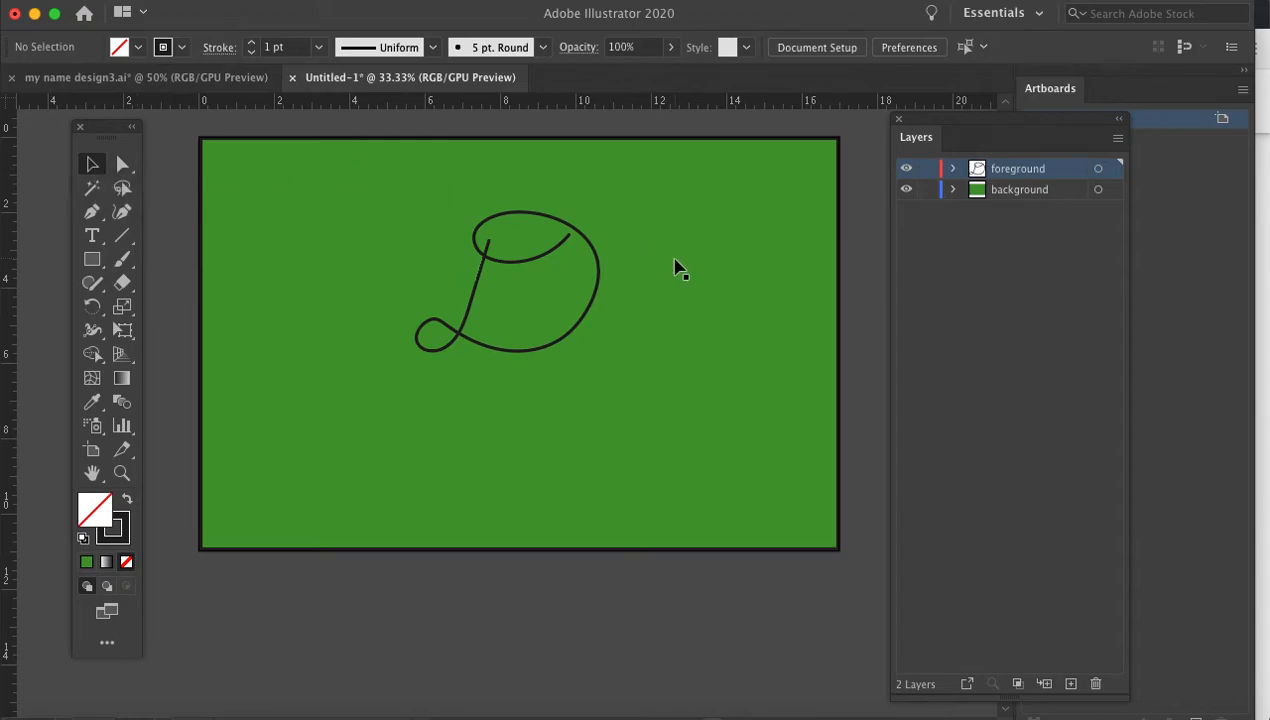
click(907, 190)
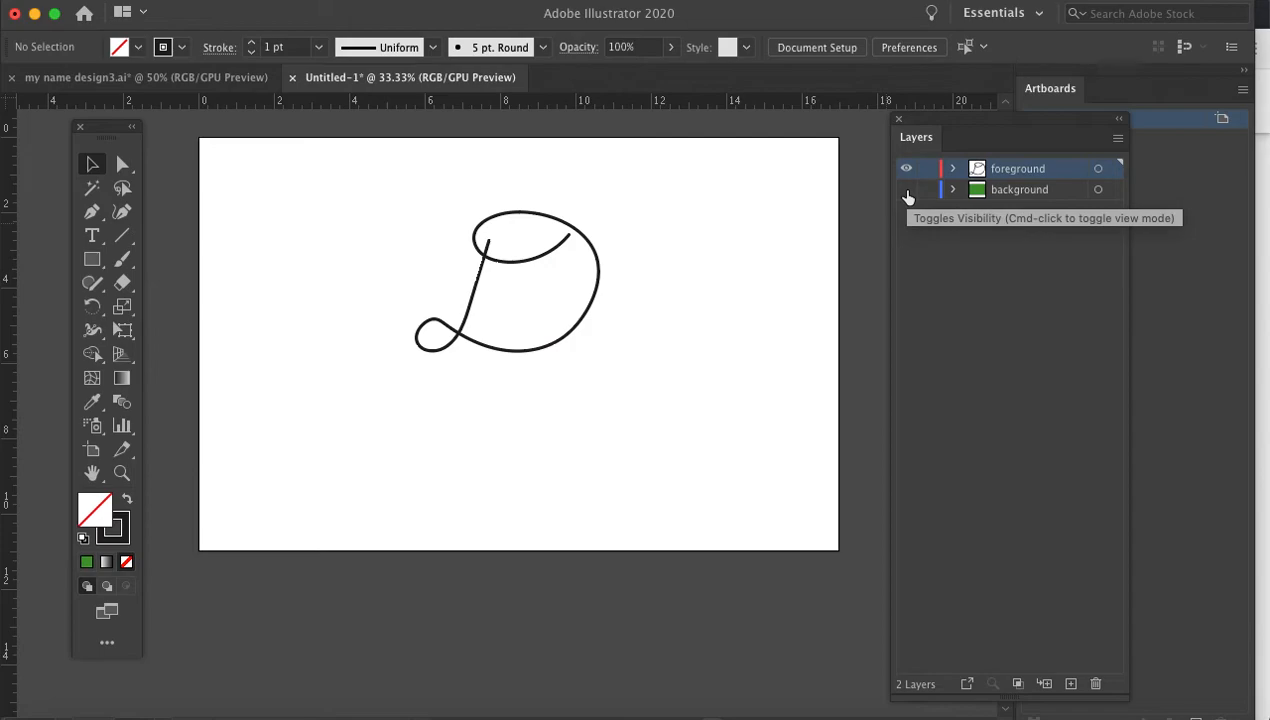
click(907, 190)
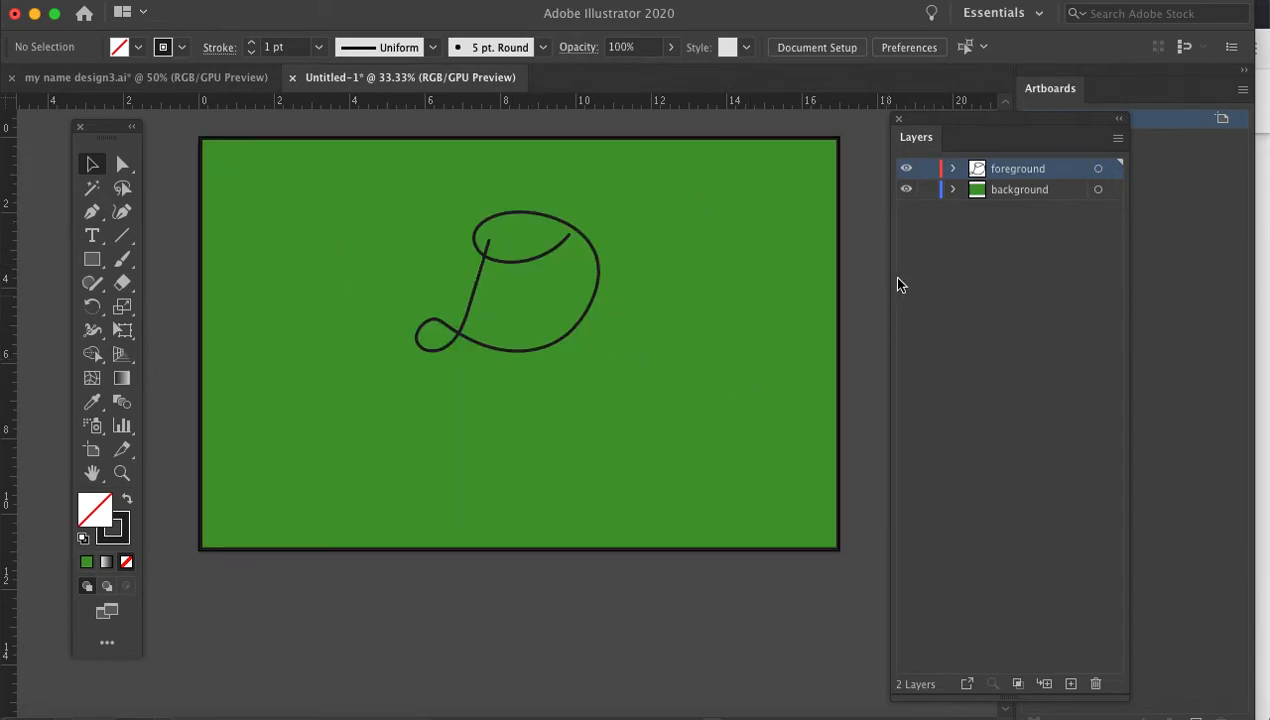
click(927, 190)
Draw a star about 3.6 in wide with fill A0A03C on the foreground layer and move it below and right of the D
click(94, 259)
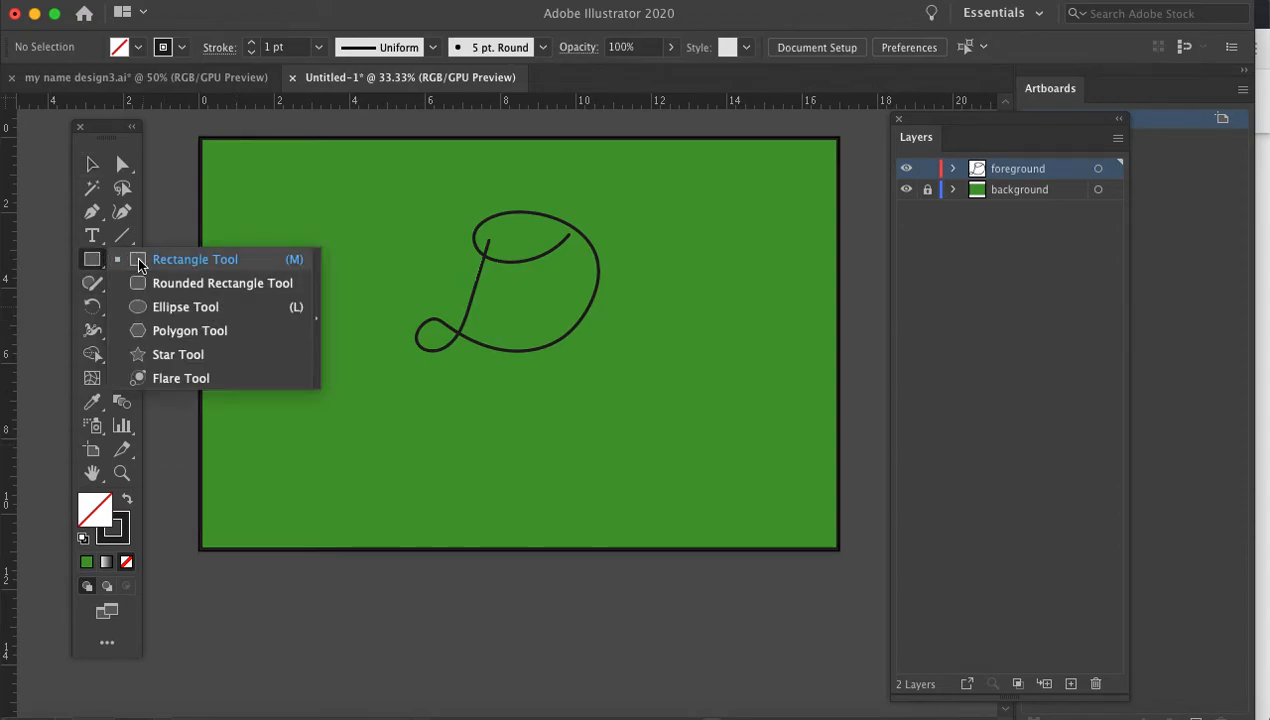
click(176, 350)
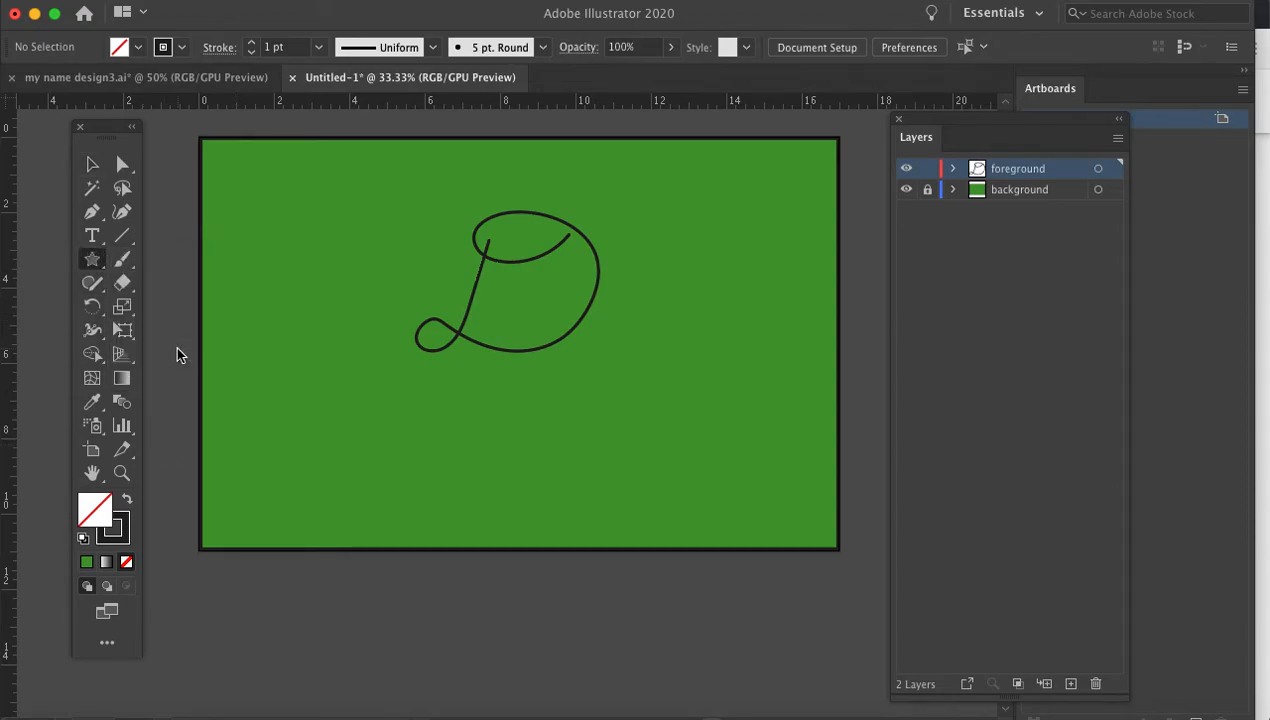
double_click(95, 512)
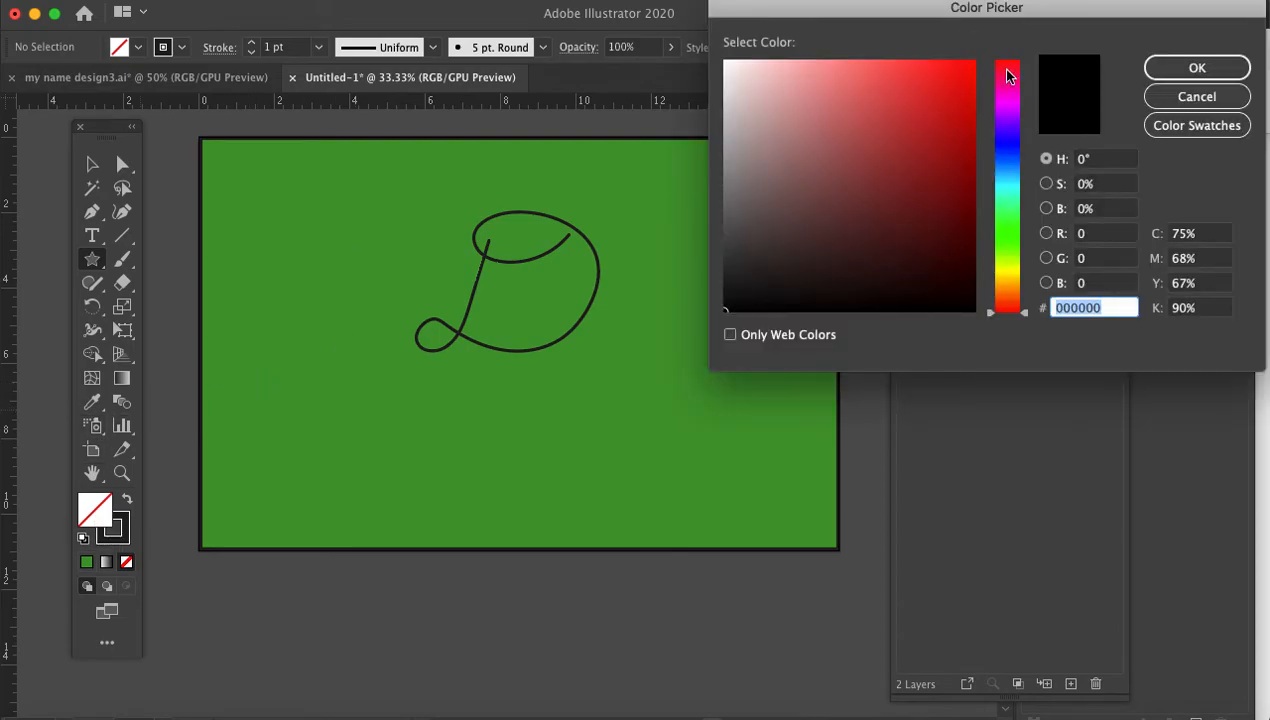
click(1013, 274)
click(882, 152)
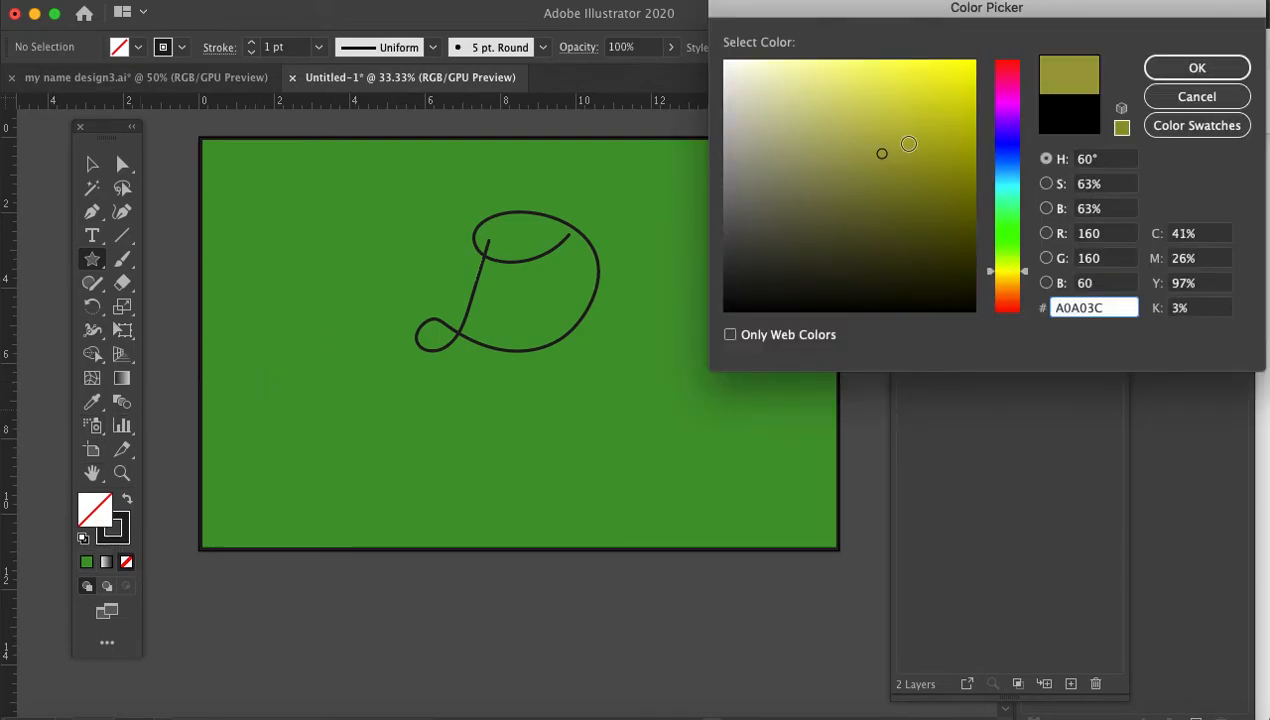
click(1150, 69)
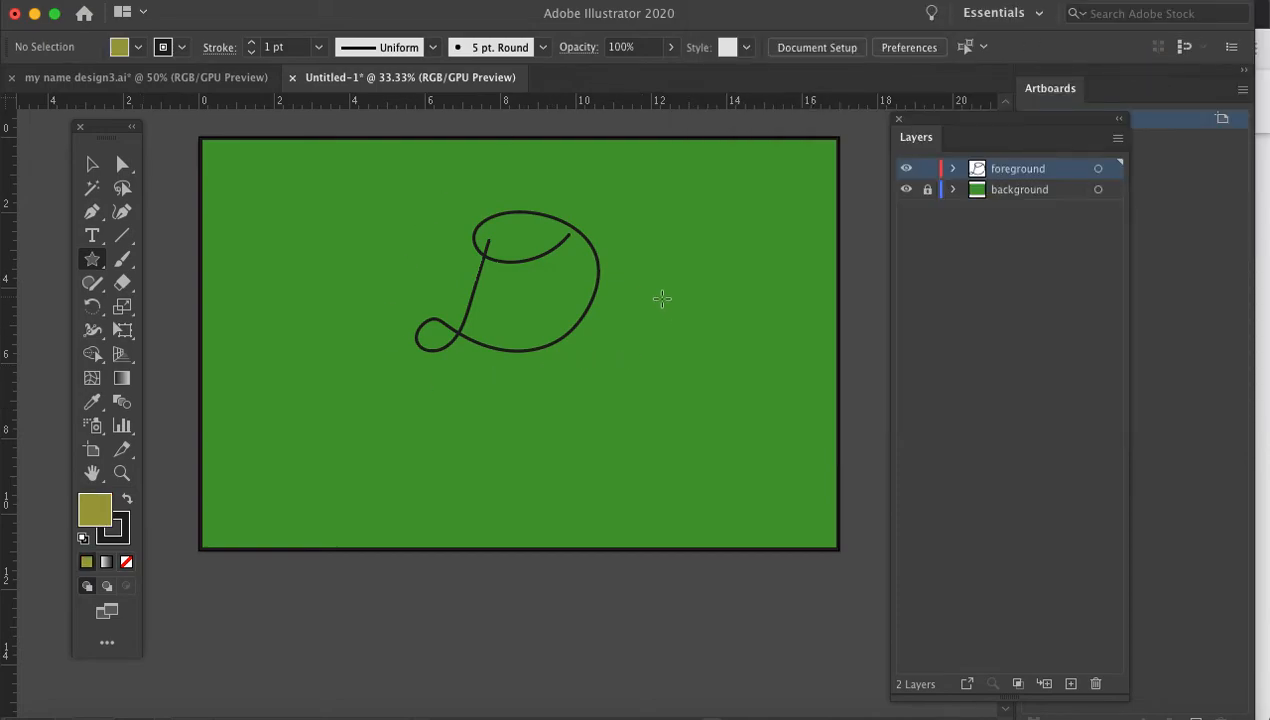
drag(640, 310, 691, 362)
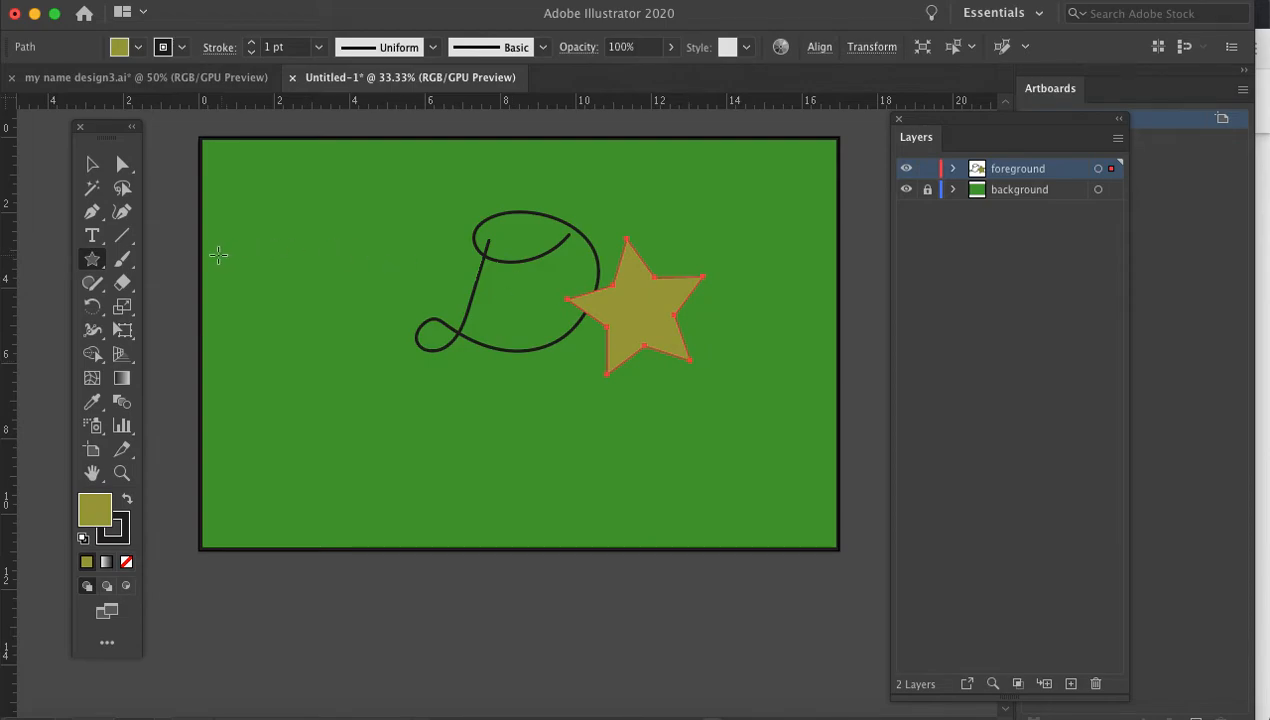
click(93, 166)
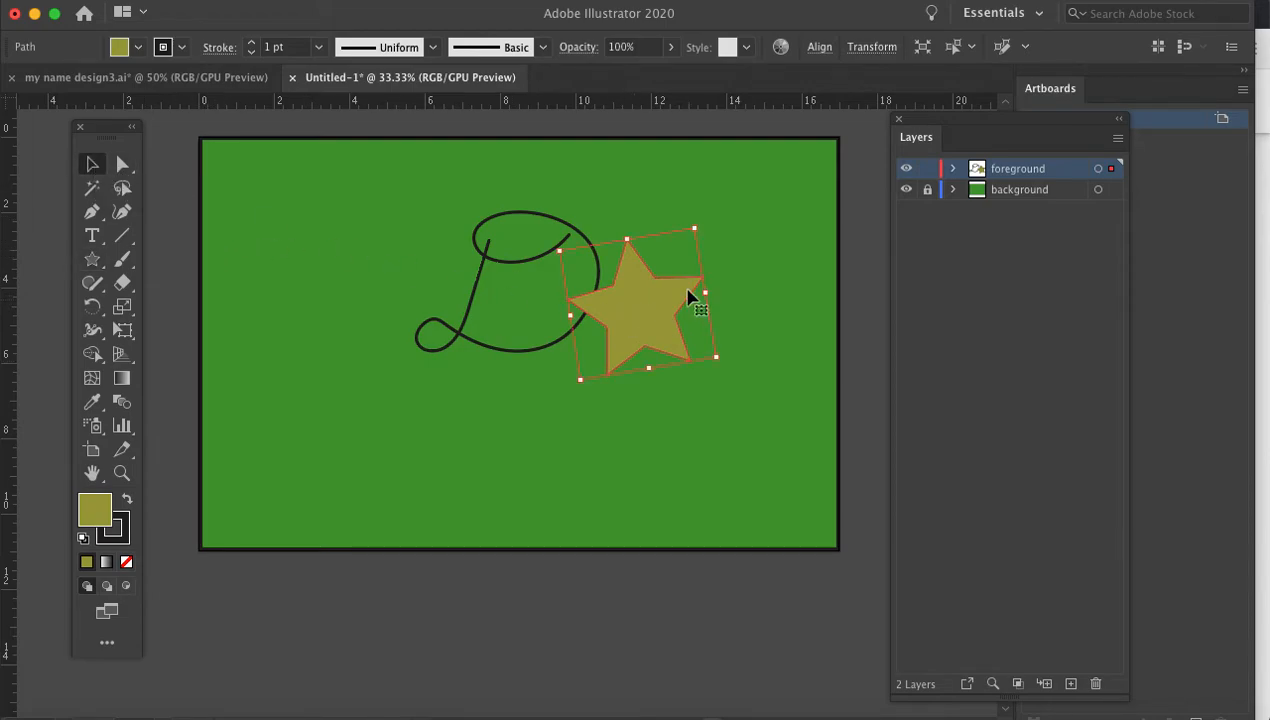
drag(644, 316, 692, 402)
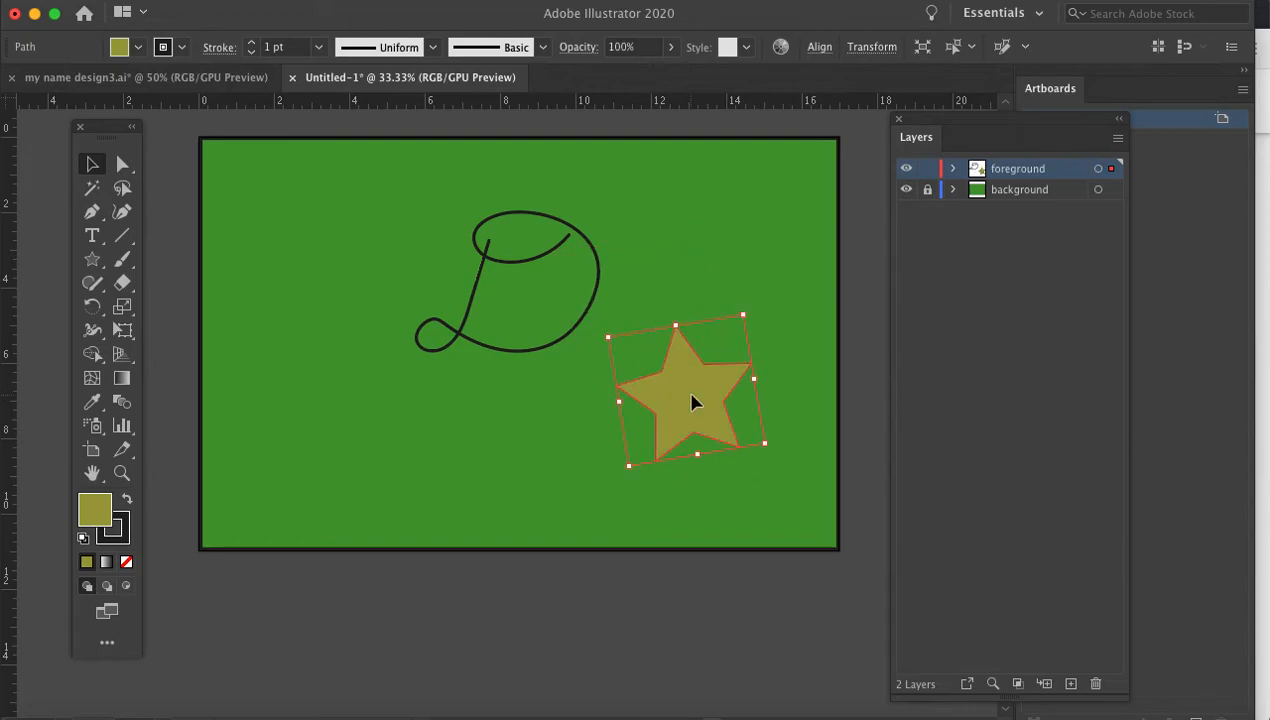
Unlock the background layer and move the star path from the foreground layer into it, above the green rectangle
click(927, 189)
click(953, 189)
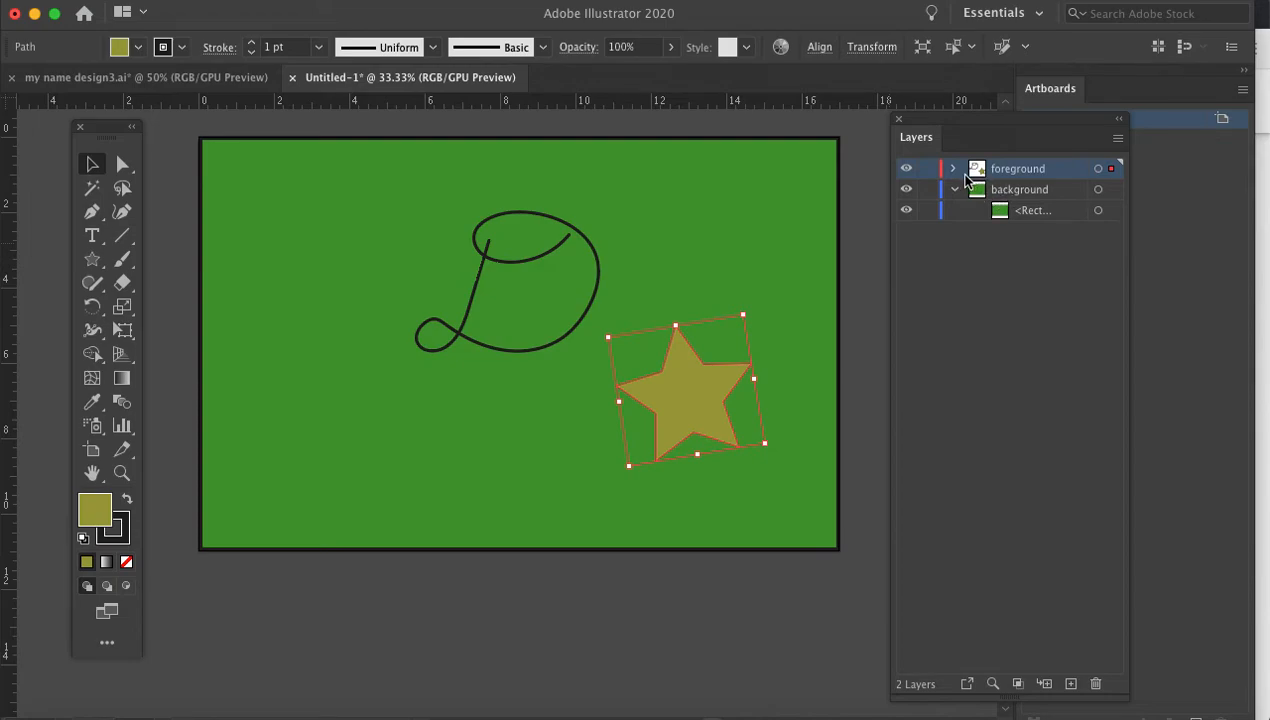
click(953, 168)
drag(1033, 190, 1022, 242)
Lock the foreground layer and move the star up and left so it sits behind the D's right curve
click(927, 168)
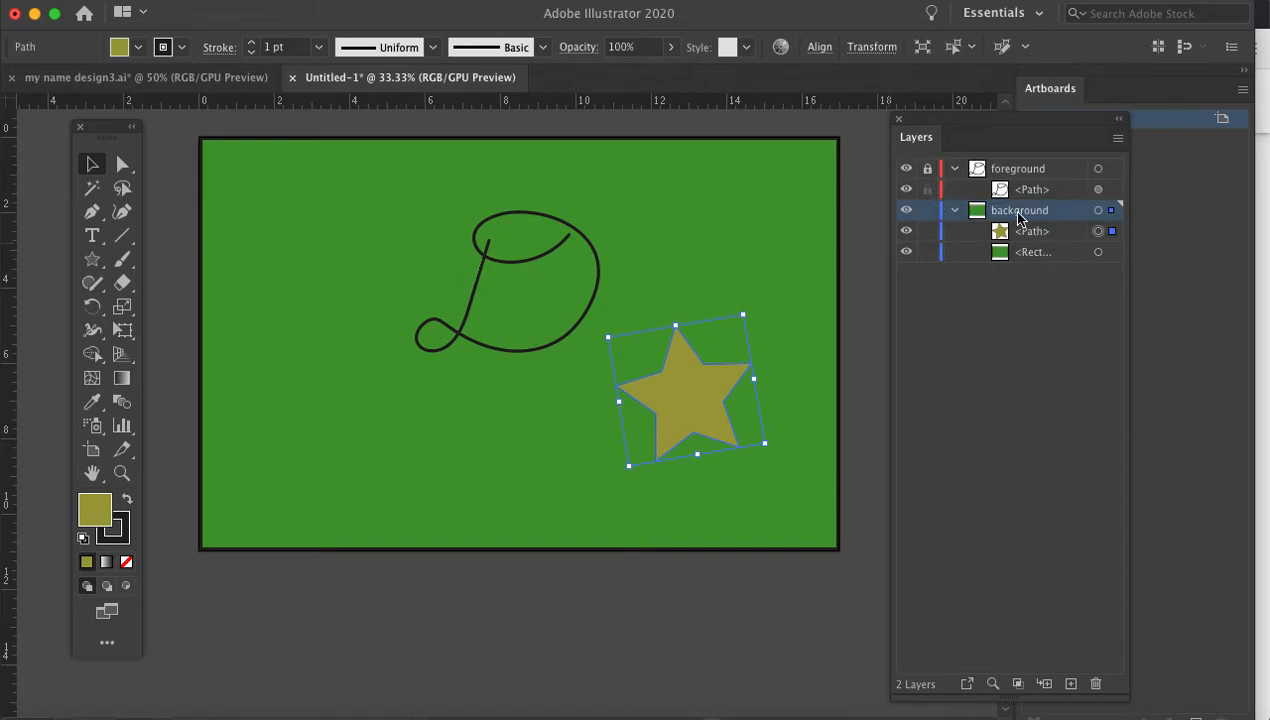
drag(683, 369, 594, 293)
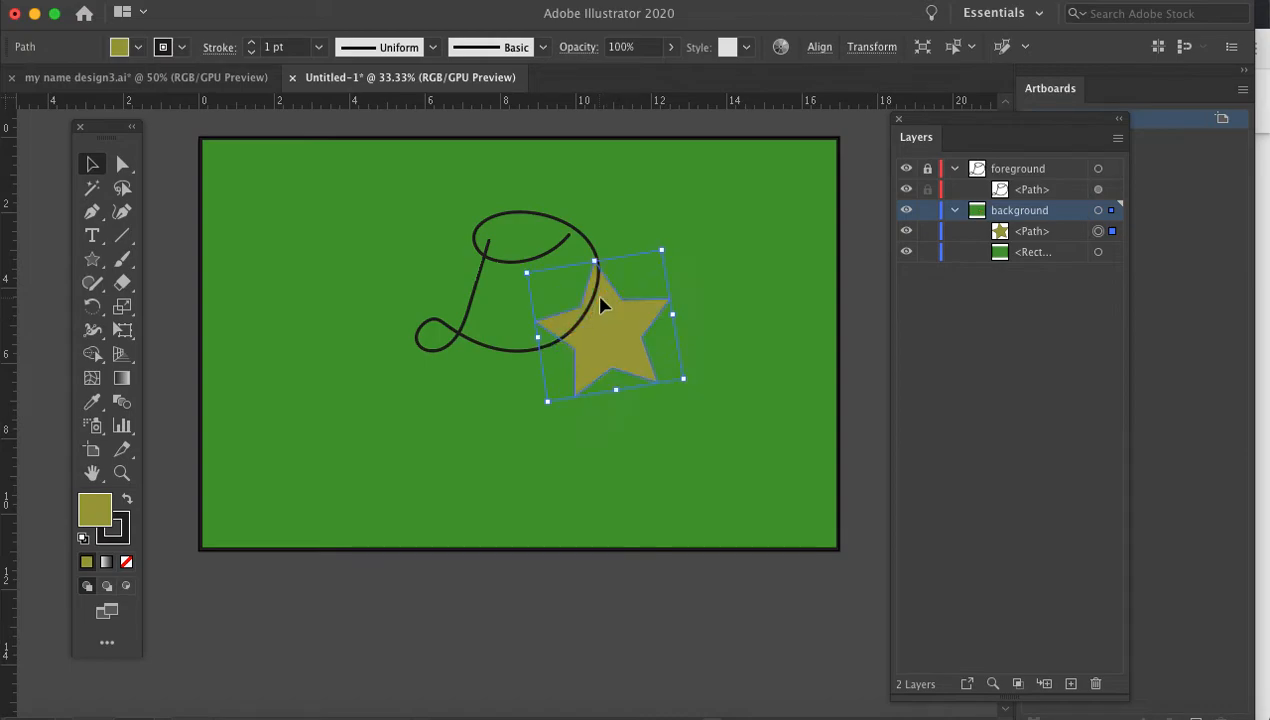
Move the gold star clear of the D and paint an open freehand star about 6.5 in wide at the background's lower left
click(730, 268)
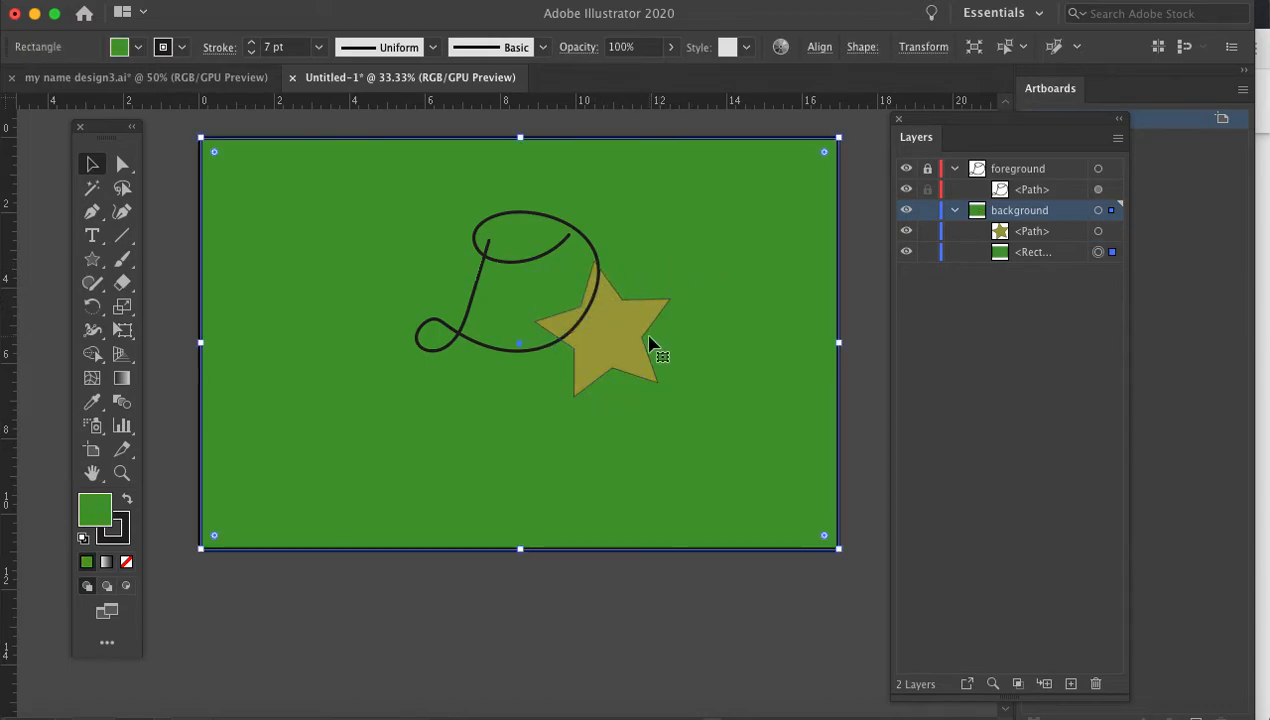
drag(601, 346, 704, 344)
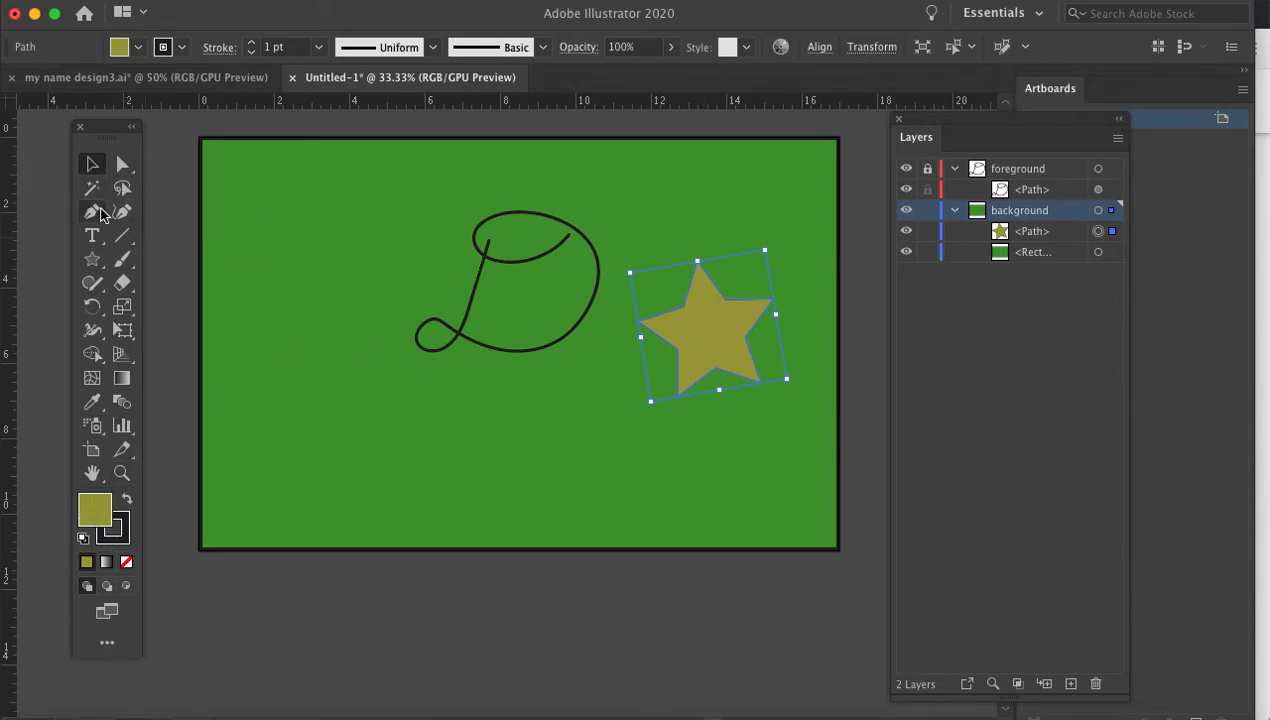
click(123, 258)
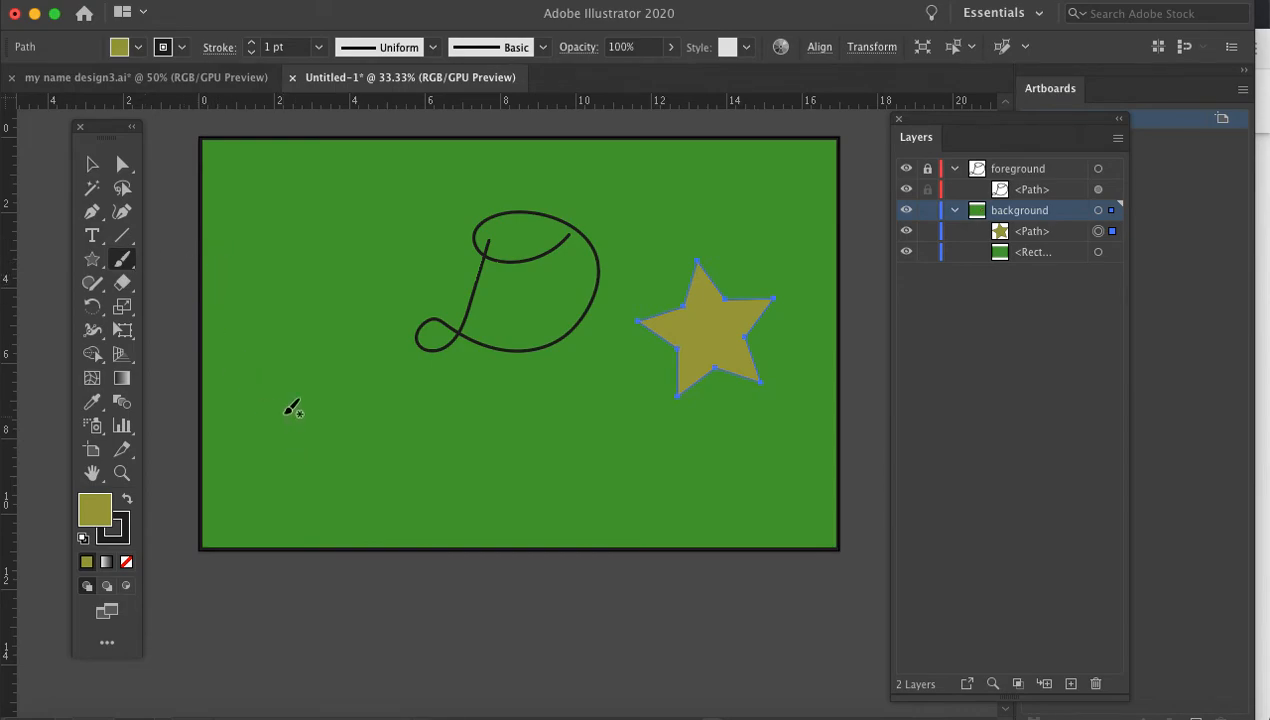
mouse_move(285, 410)
mouse_down()
mouse_move(291, 355)
mouse_move(316, 322)
mouse_move(355, 358)
mouse_move(396, 329)
mouse_move(393, 387)
mouse_move(468, 412)
mouse_move(371, 422)
mouse_move(347, 523)
mouse_move(319, 438)
mouse_move(219, 465)
mouse_move(240, 441)
mouse_up()
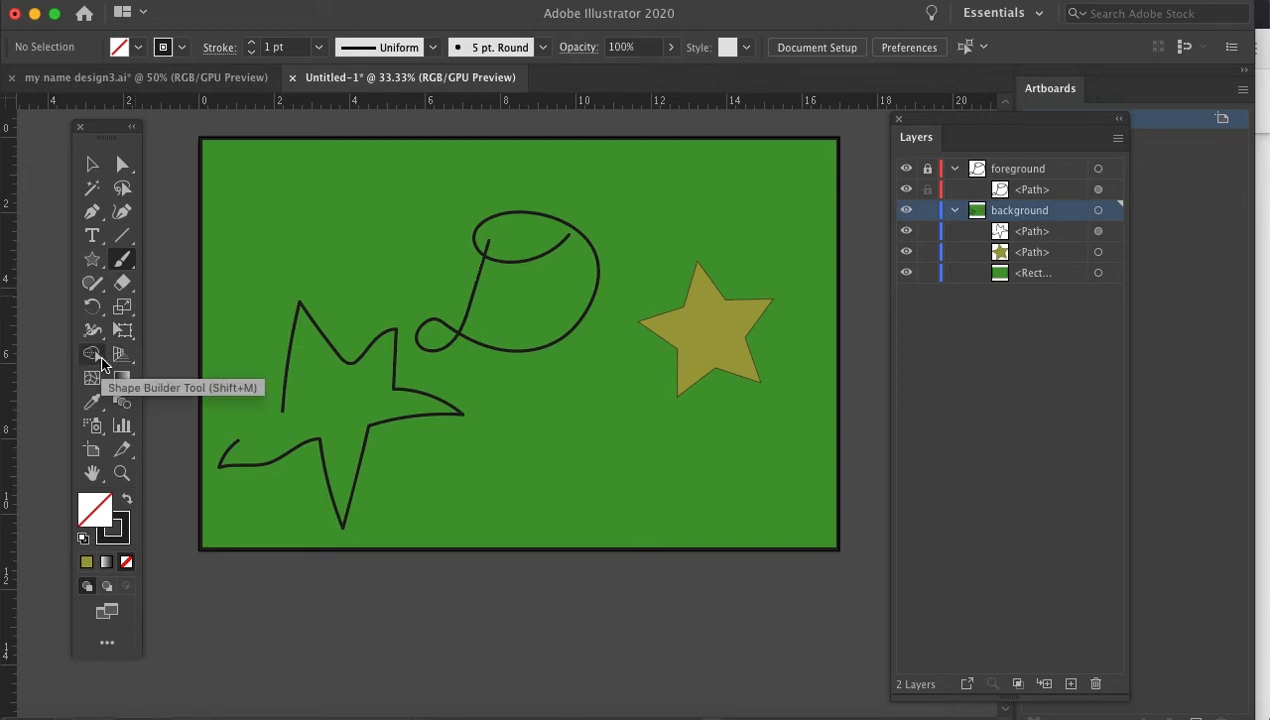
Try to fill the open freehand star with A0A03C using the Live Paint Bucket
click(100, 360)
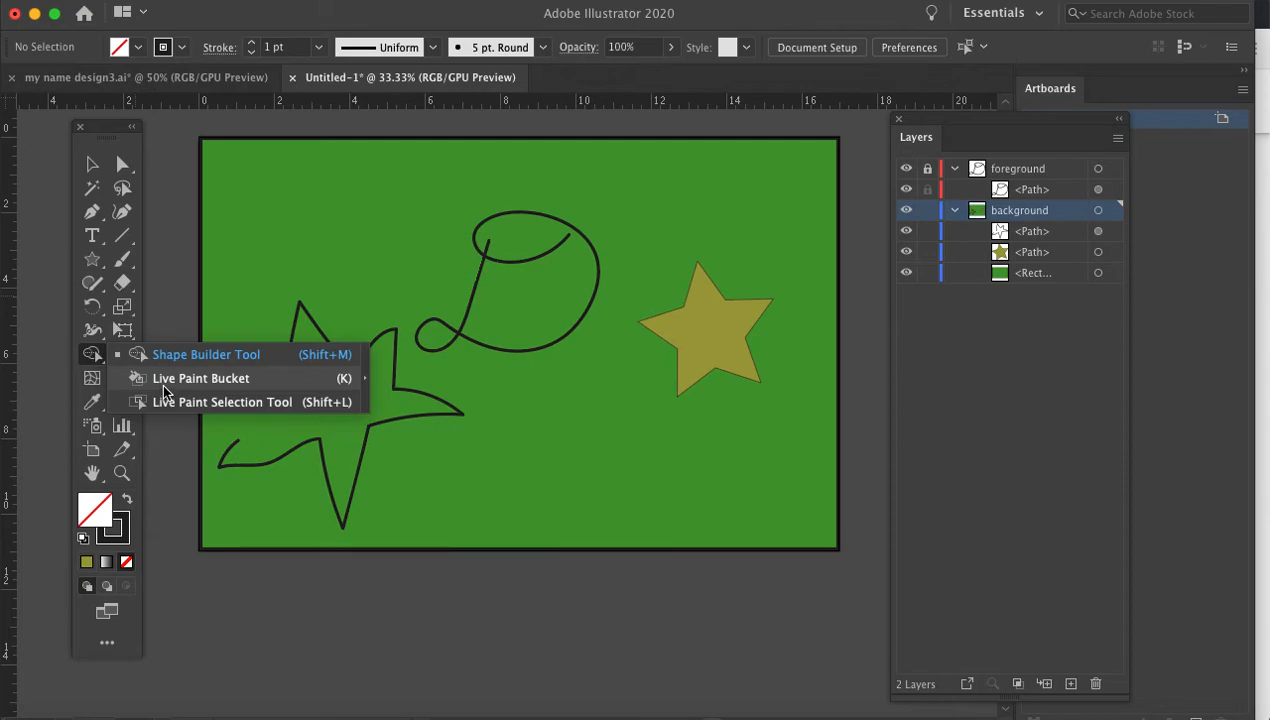
click(165, 388)
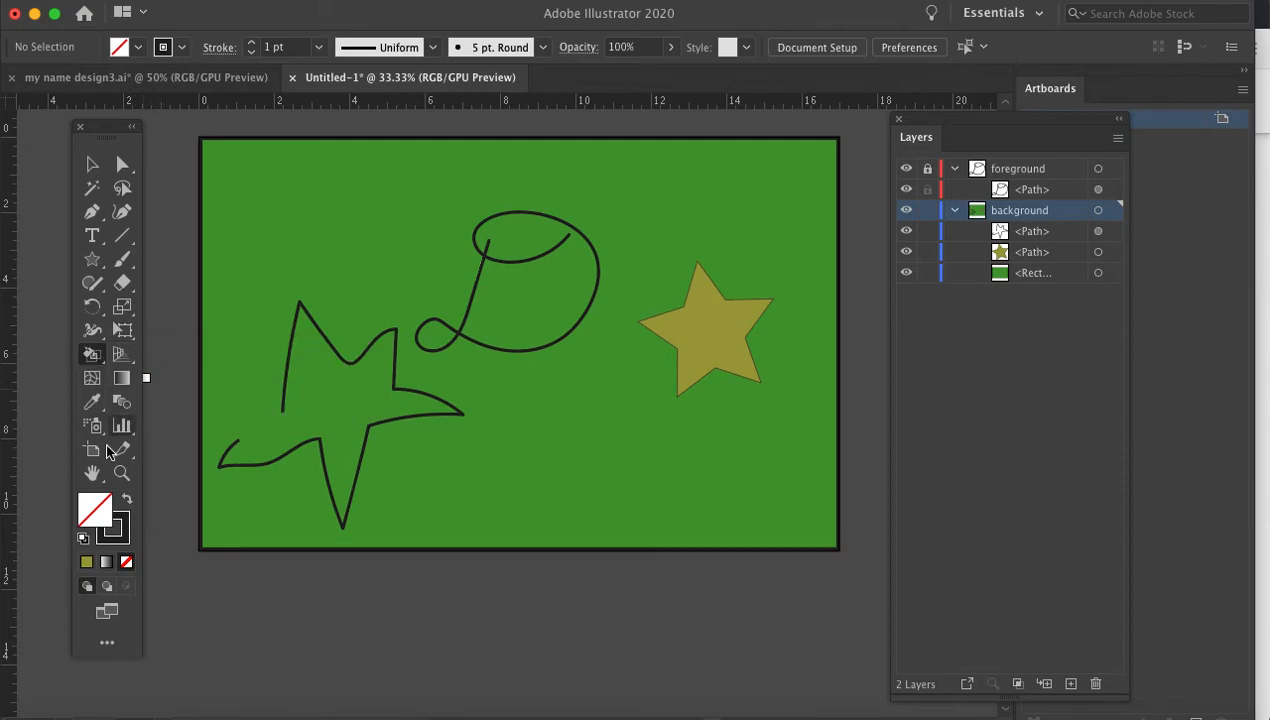
click(87, 562)
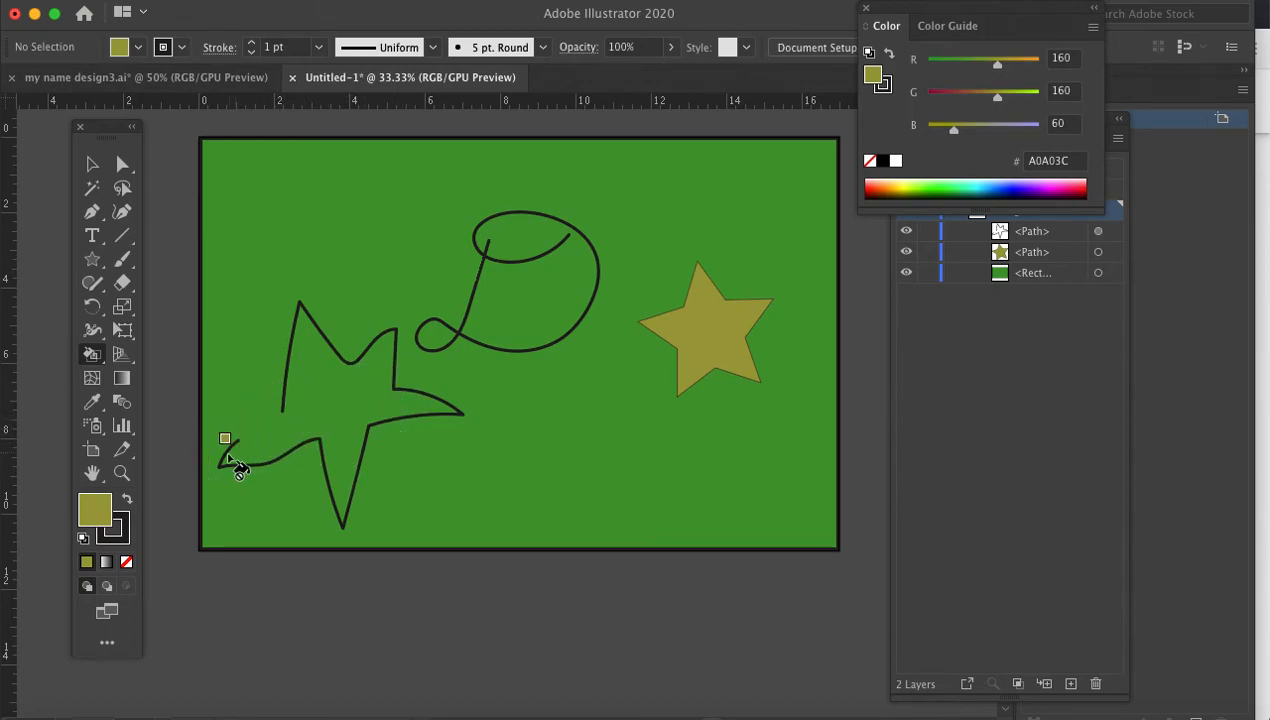
Close the gap in the freehand star by moving its lower loose endpoint onto the upper one
click(123, 163)
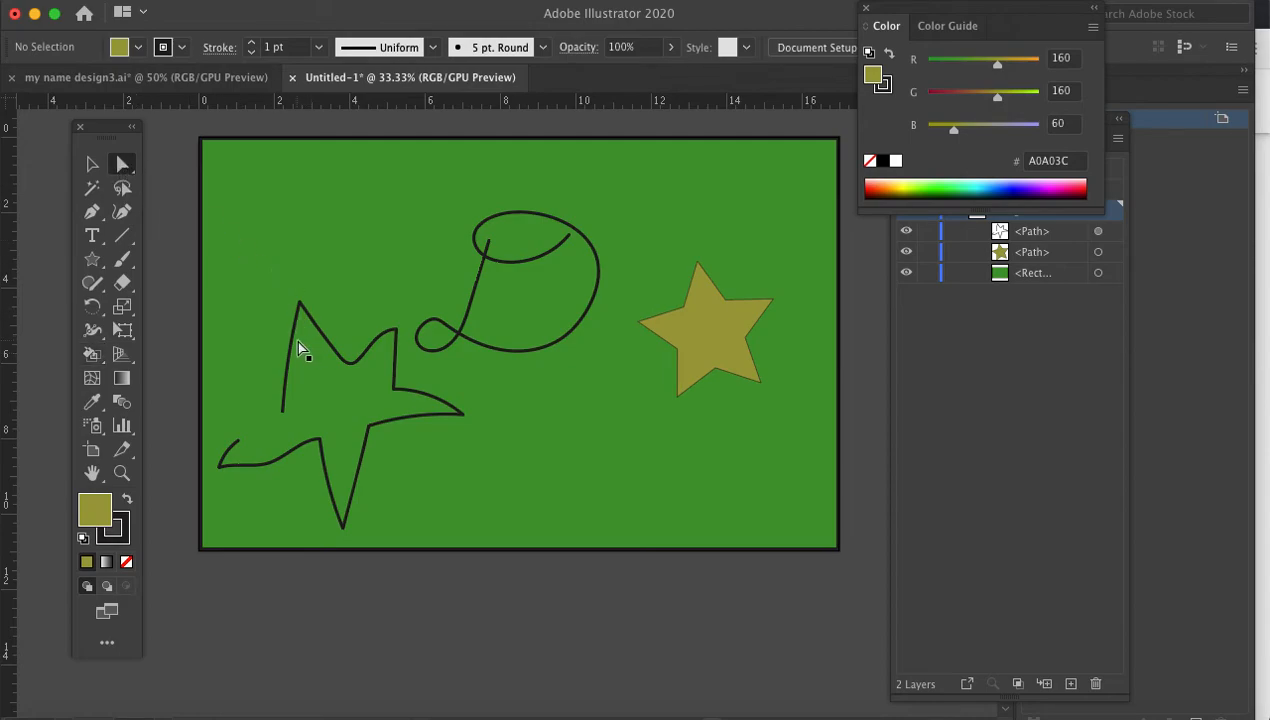
key(super+equal)
key(super+equal)
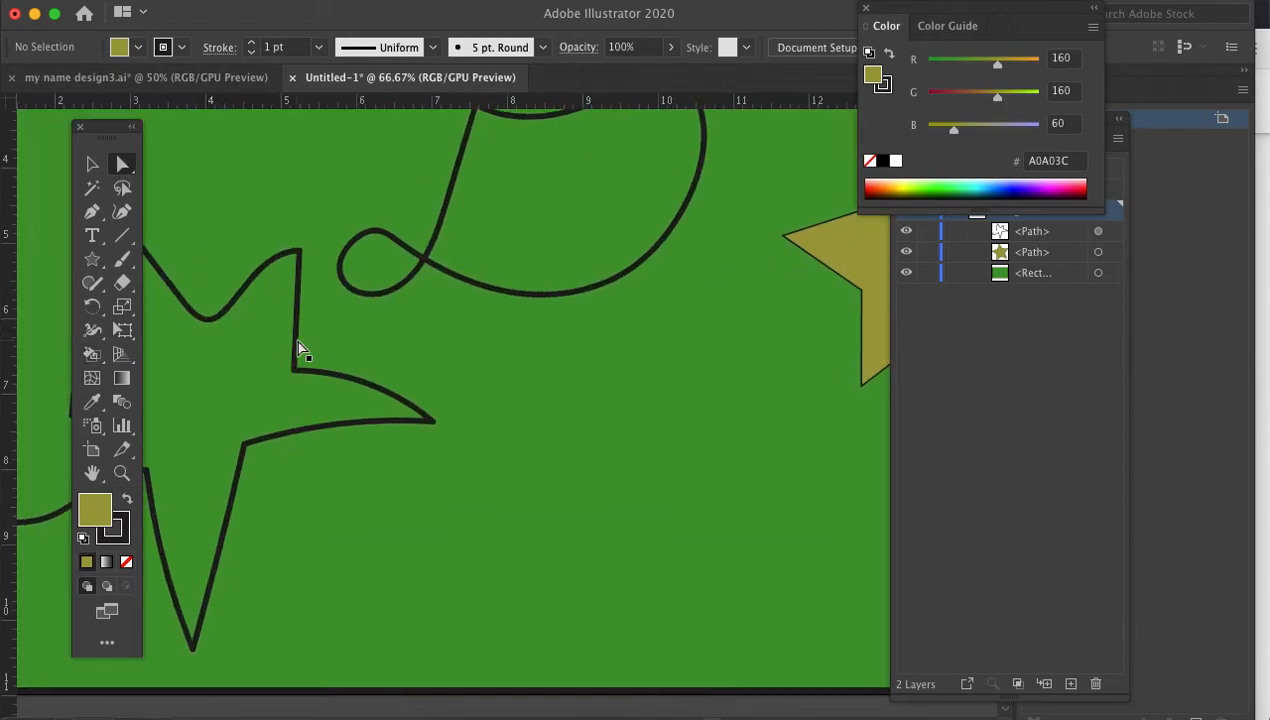
scroll(296, 339, left, 6)
scroll(296, 339, down, 3)
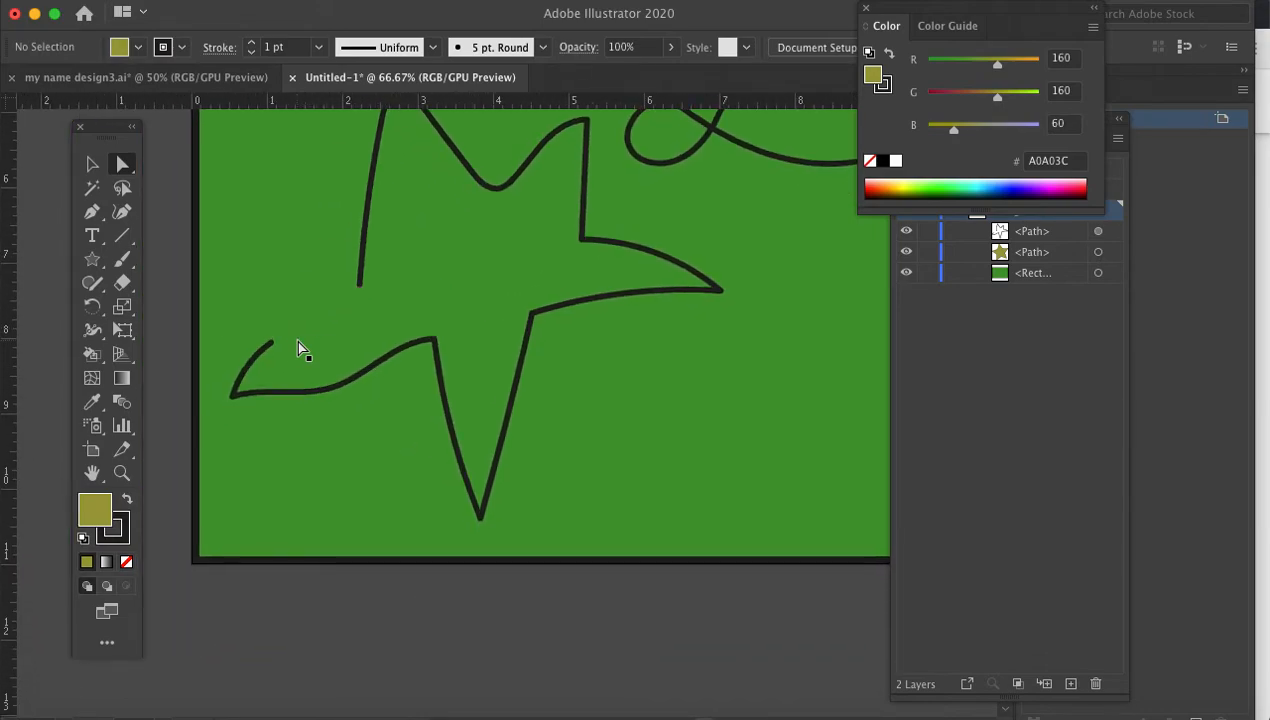
click(270, 343)
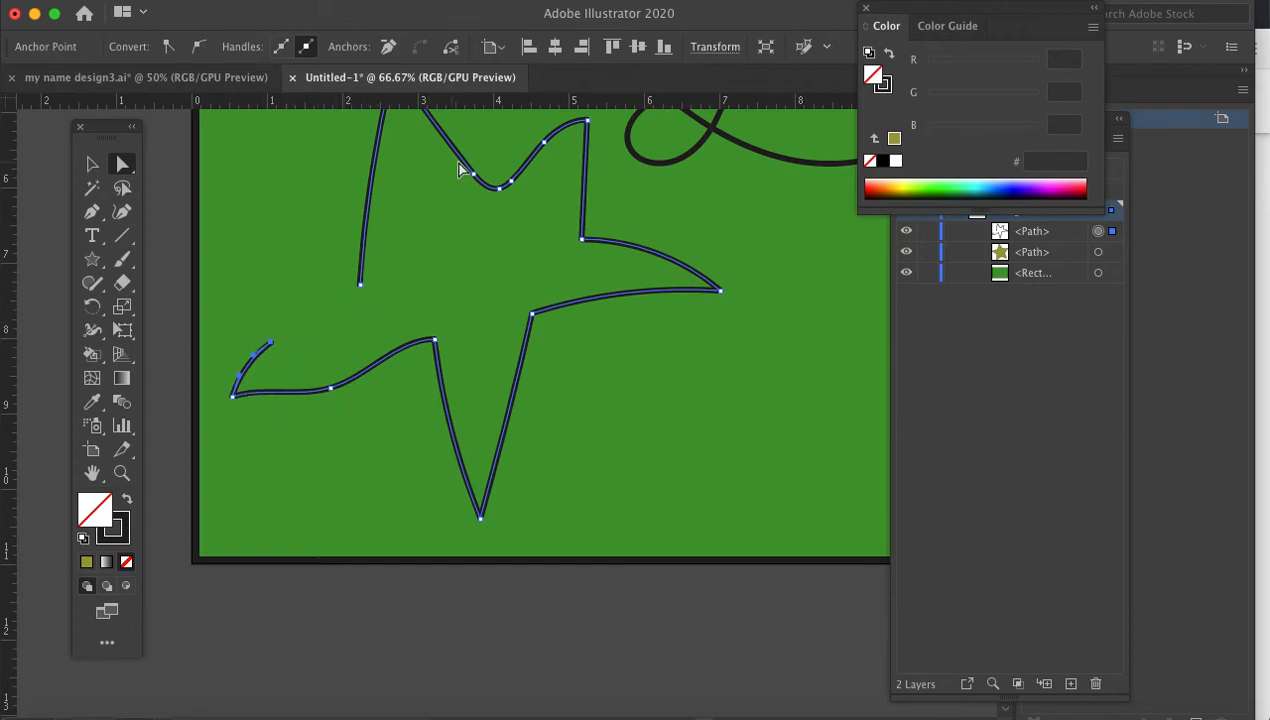
scroll(505, 233, up, 5)
scroll(505, 233, left, 2)
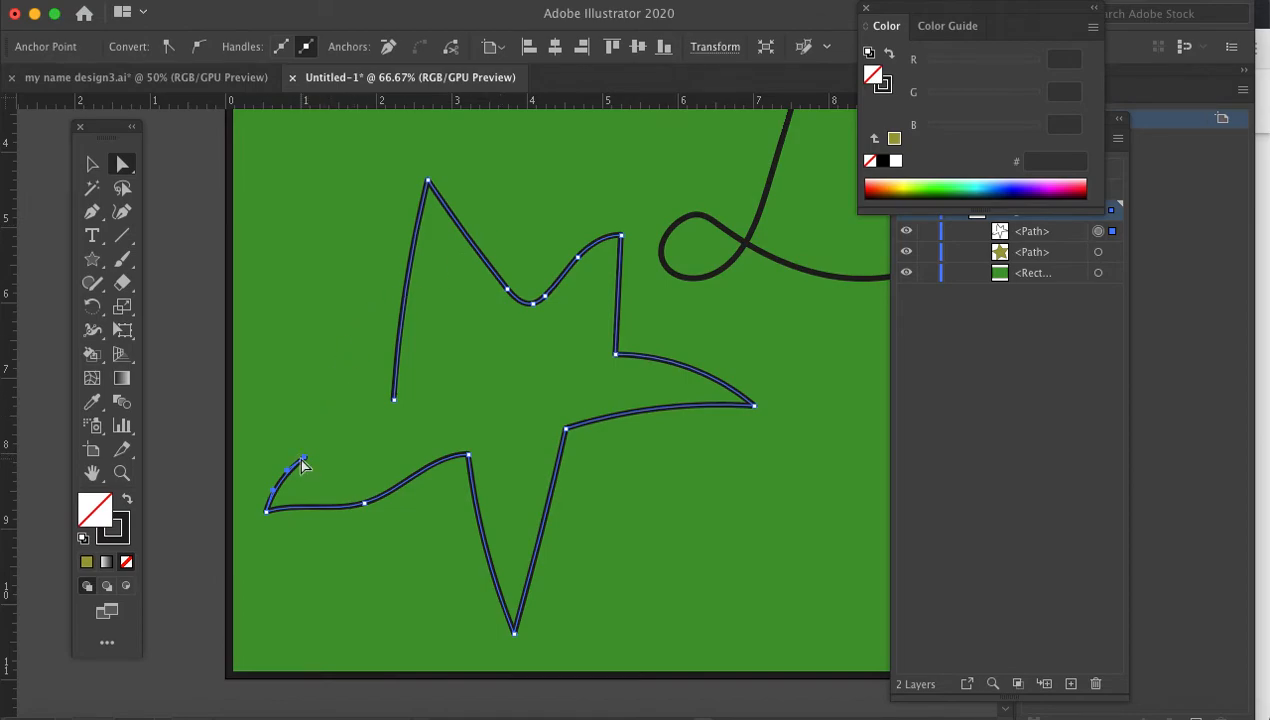
drag(305, 462, 395, 406)
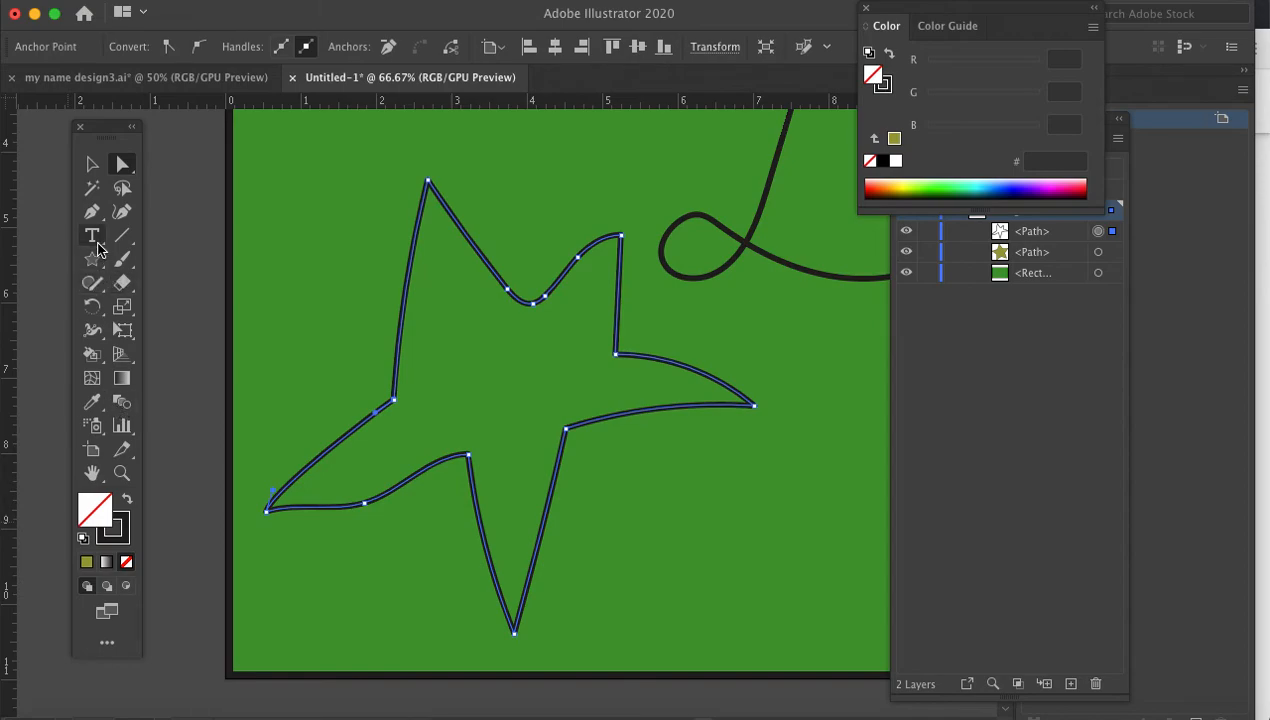
Fill the closed freehand star with color A0A03C using the Live Paint Bucket
click(94, 356)
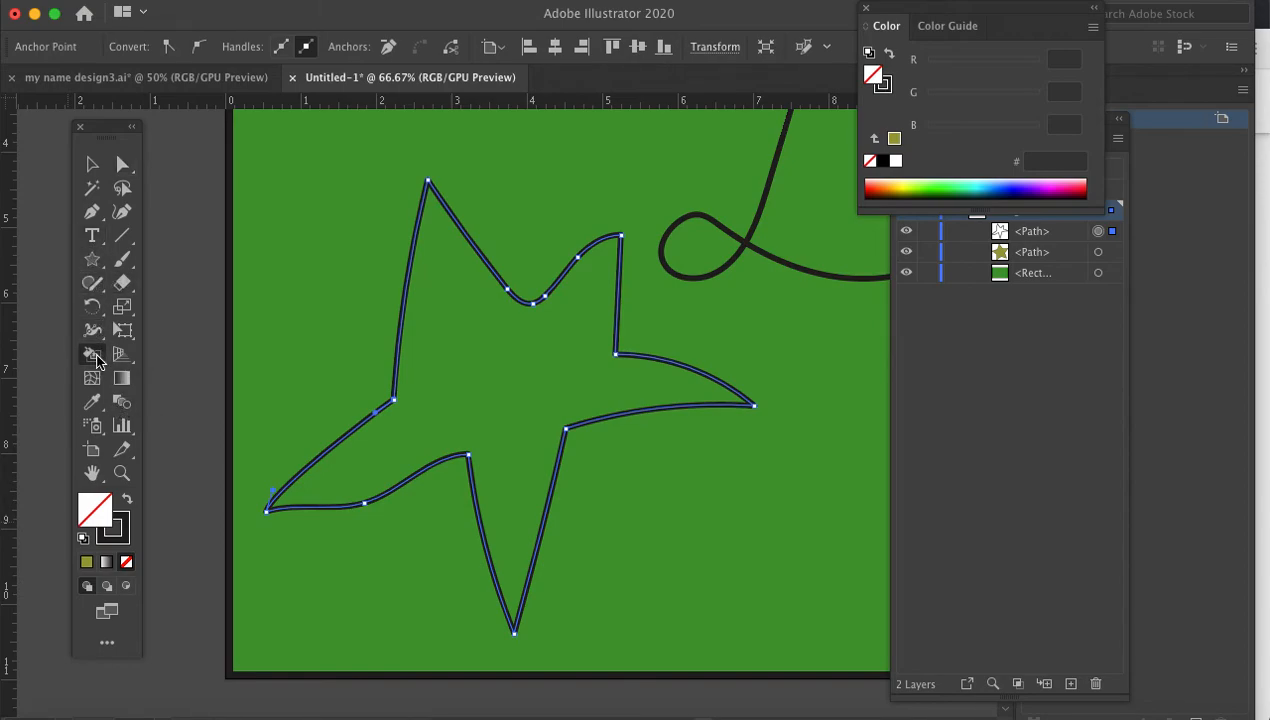
click(170, 377)
click(87, 562)
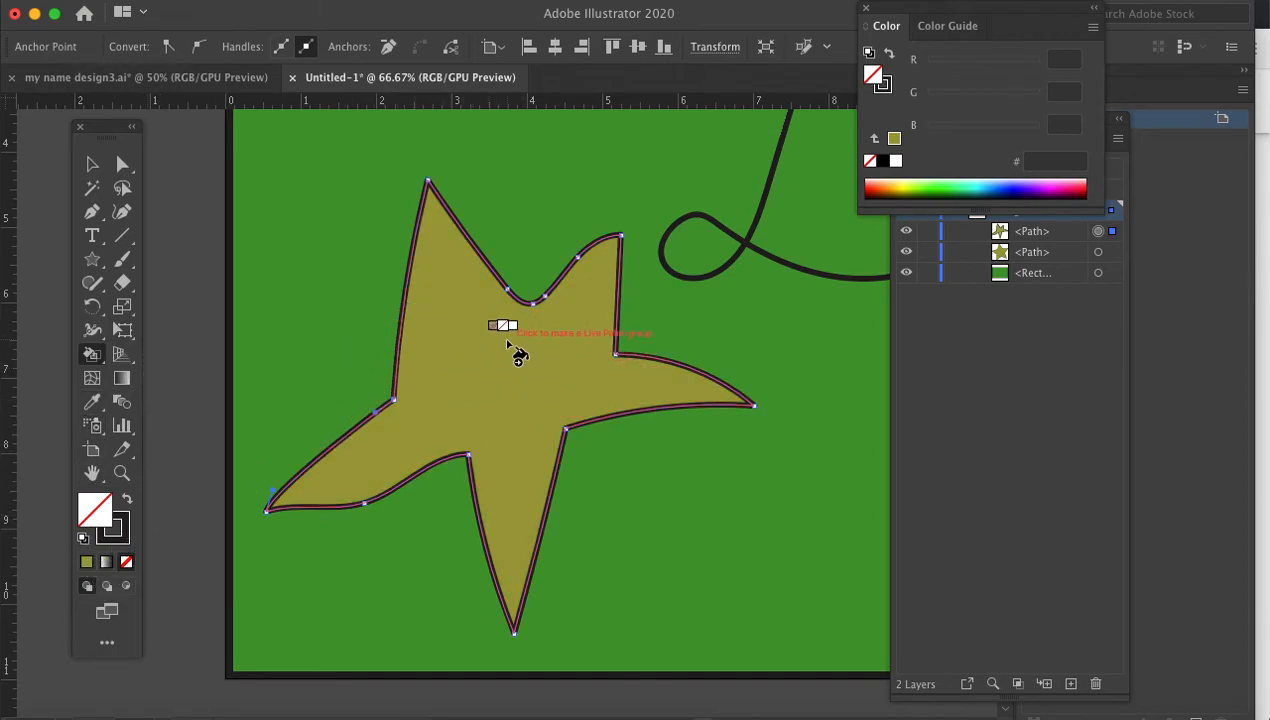
key(super+minus)
key(super+minus)
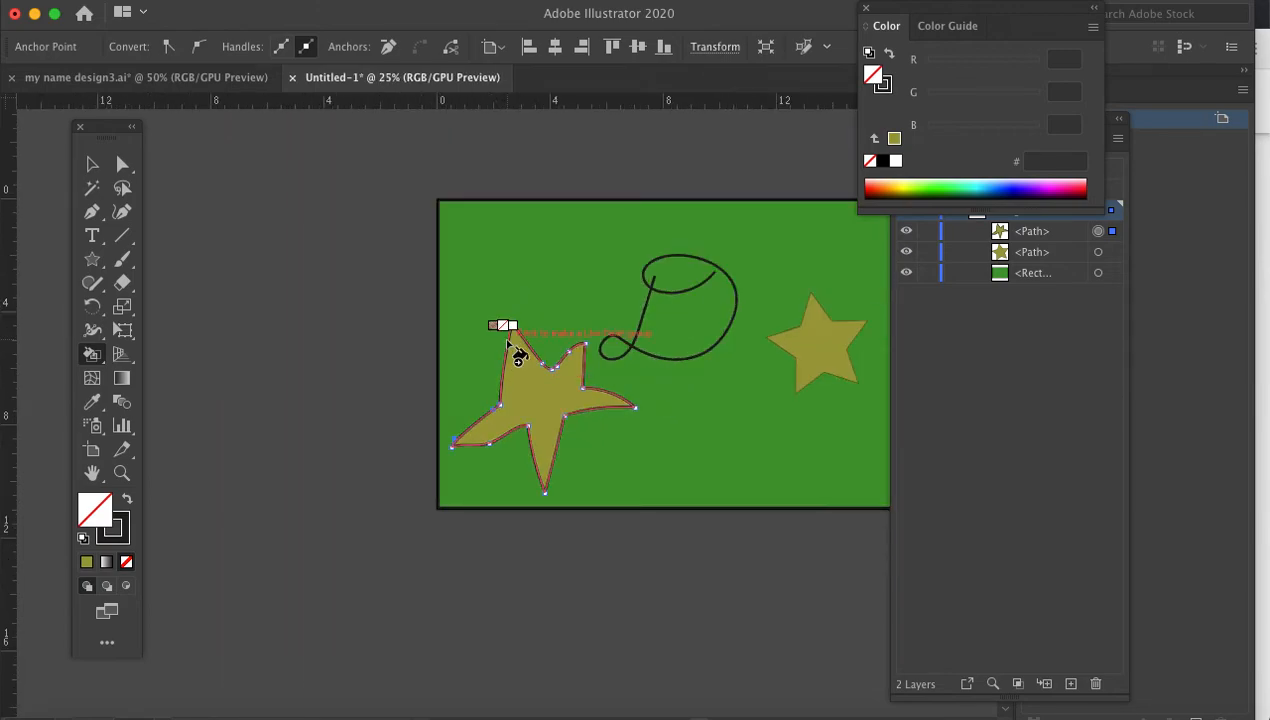
key(super+minus)
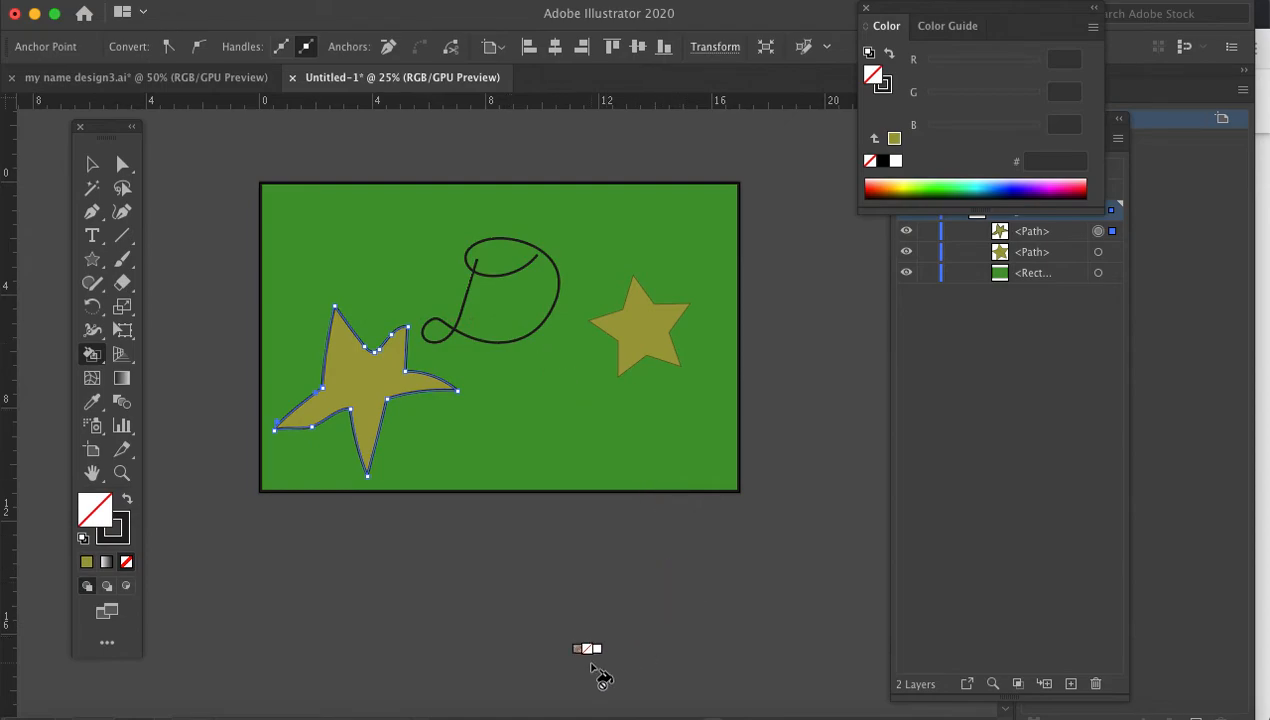
click(175, 267)
click(715, 406)
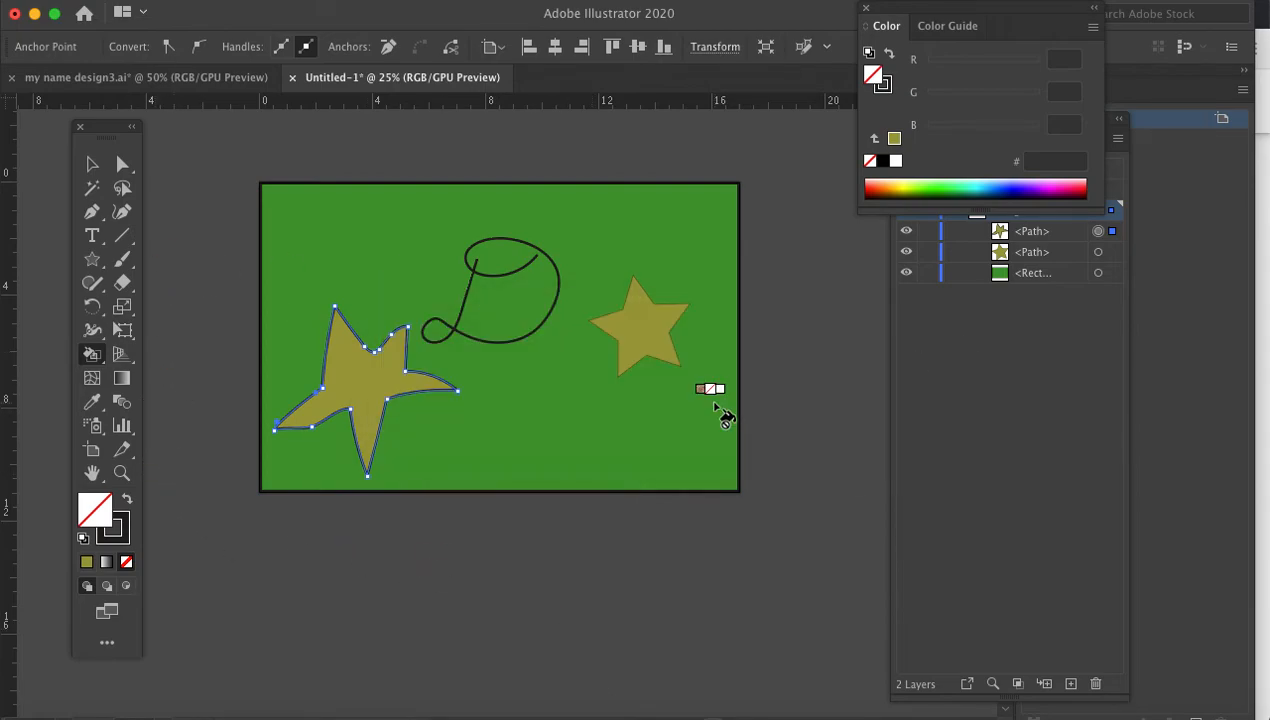
Lock the background layer, then unlock the foreground layer and make it active for drawing
click(123, 239)
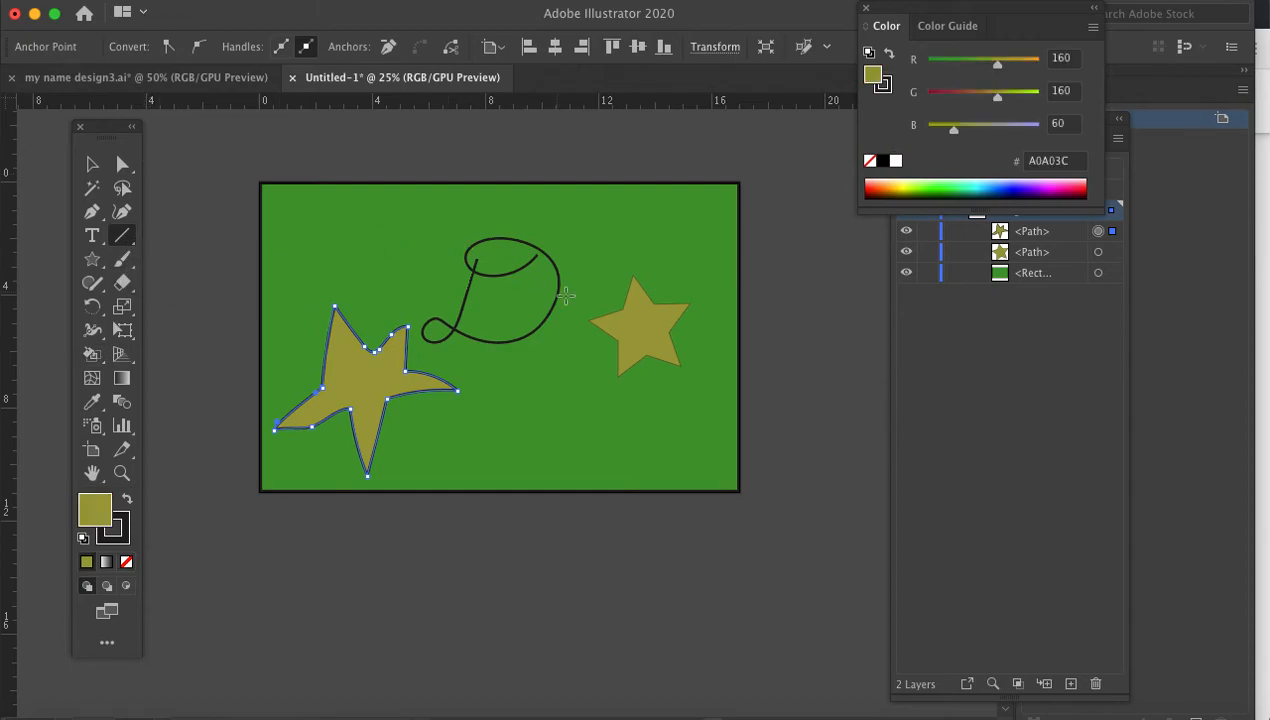
drag(932, 24, 1068, 404)
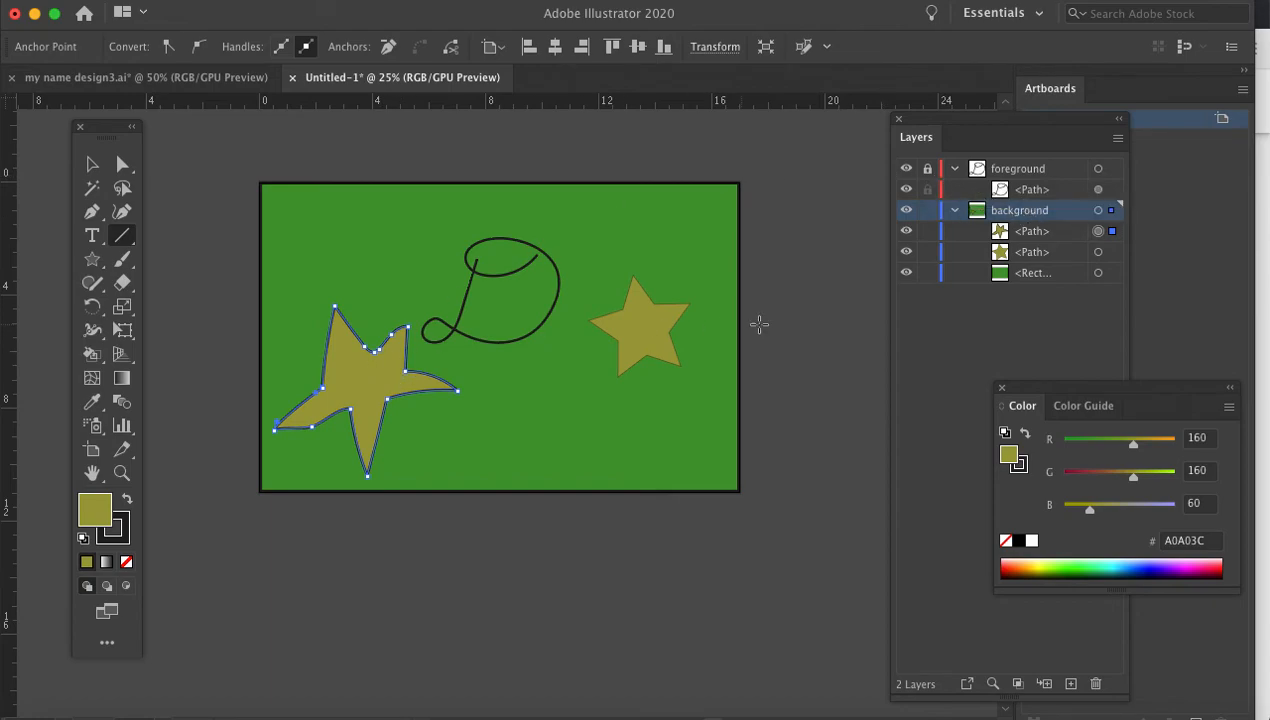
click(927, 212)
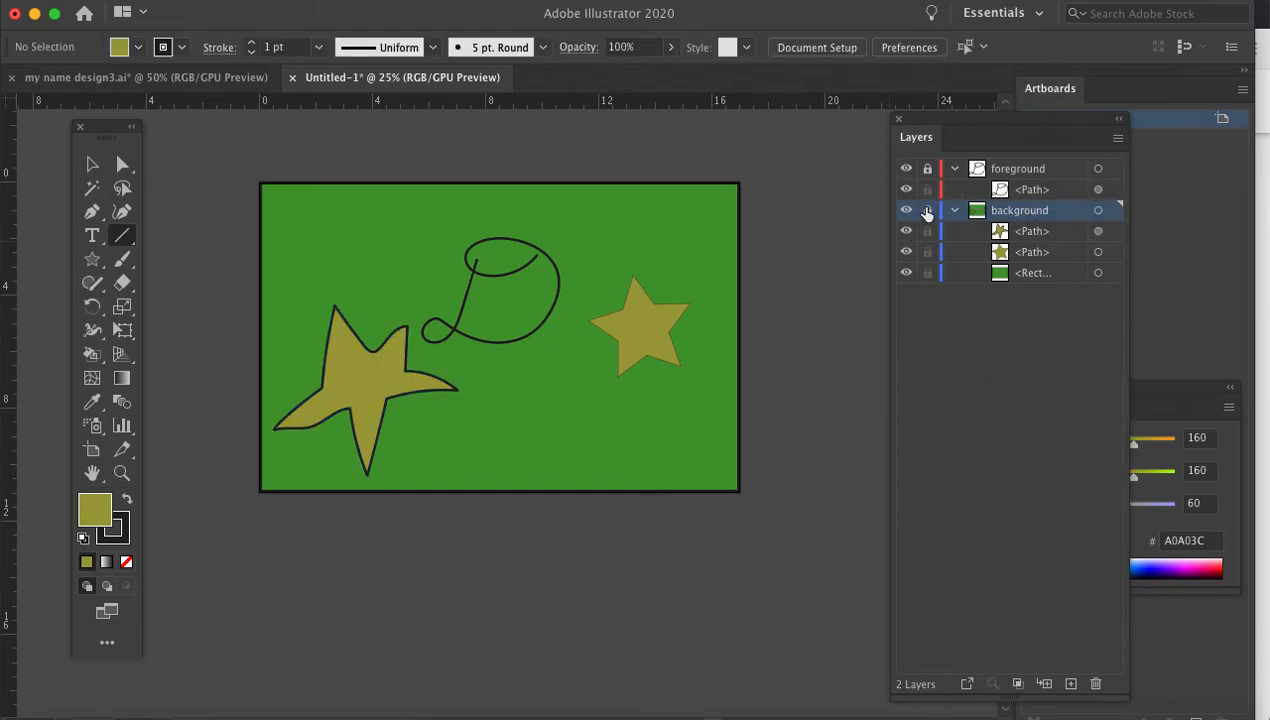
click(1005, 172)
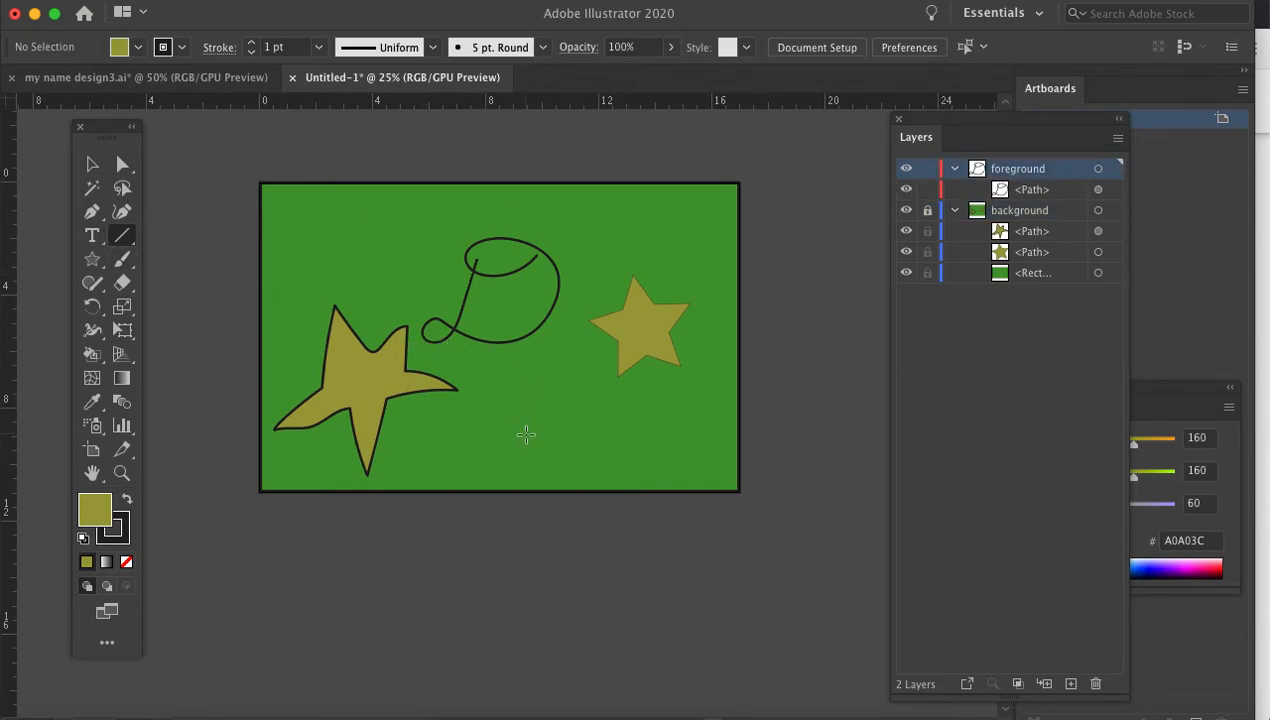
drag(553, 352, 563, 358)
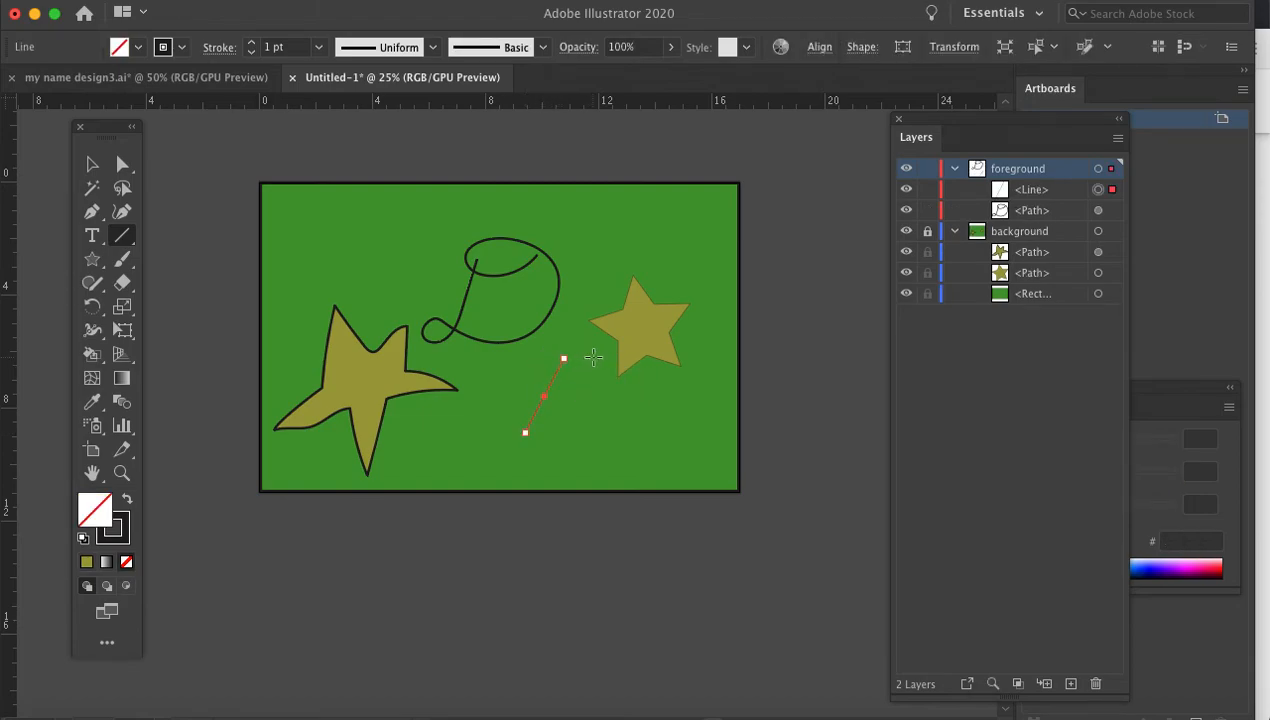
click(593, 357)
click(575, 428)
click(126, 501)
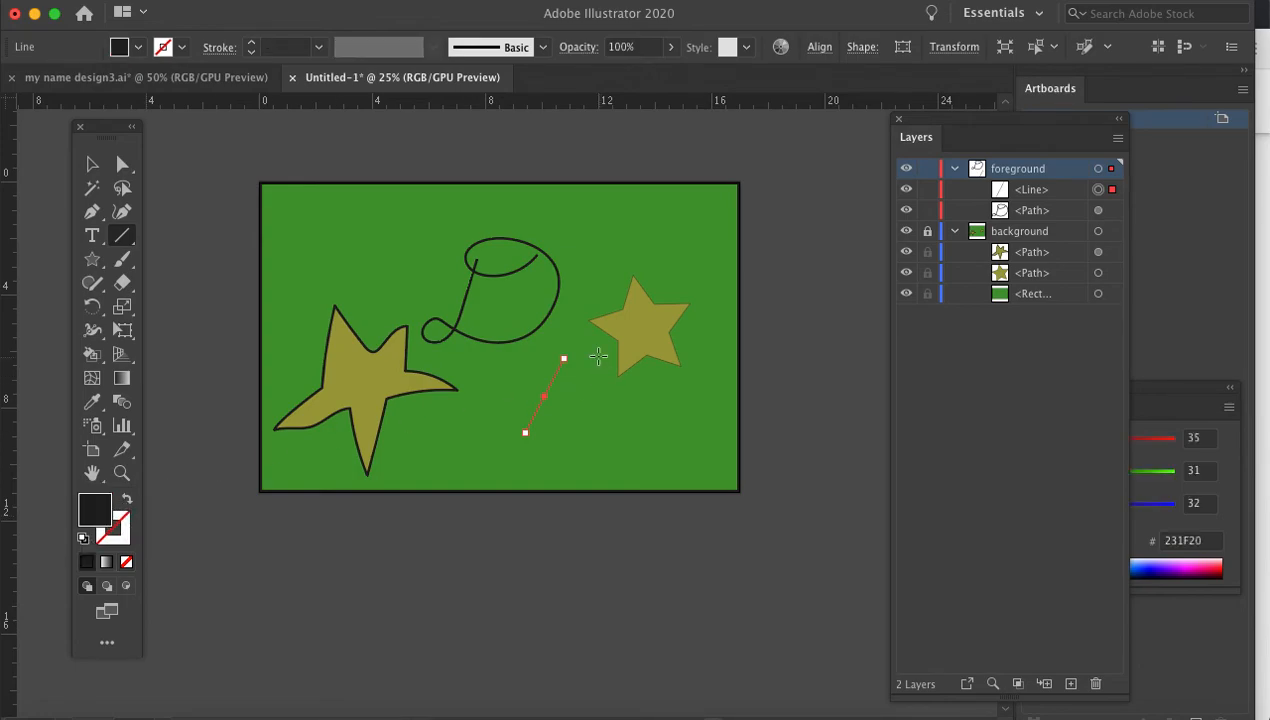
key(Delete)
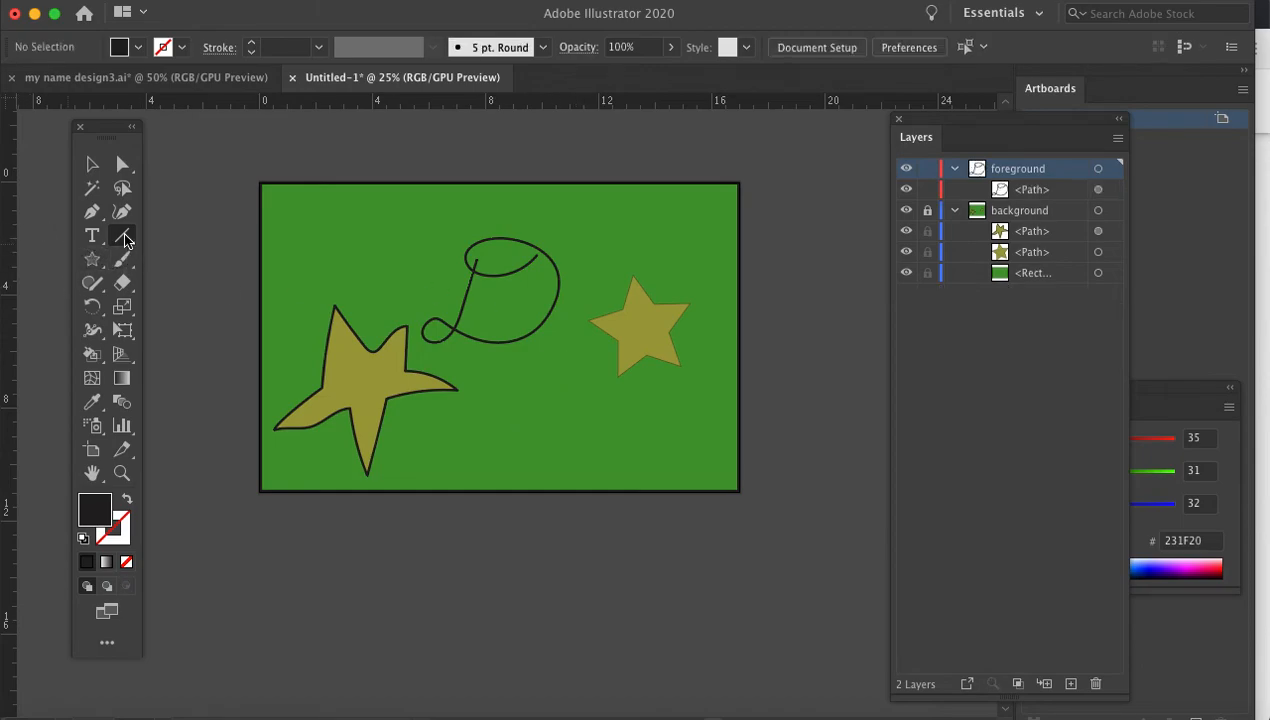
drag(473, 449, 528, 449)
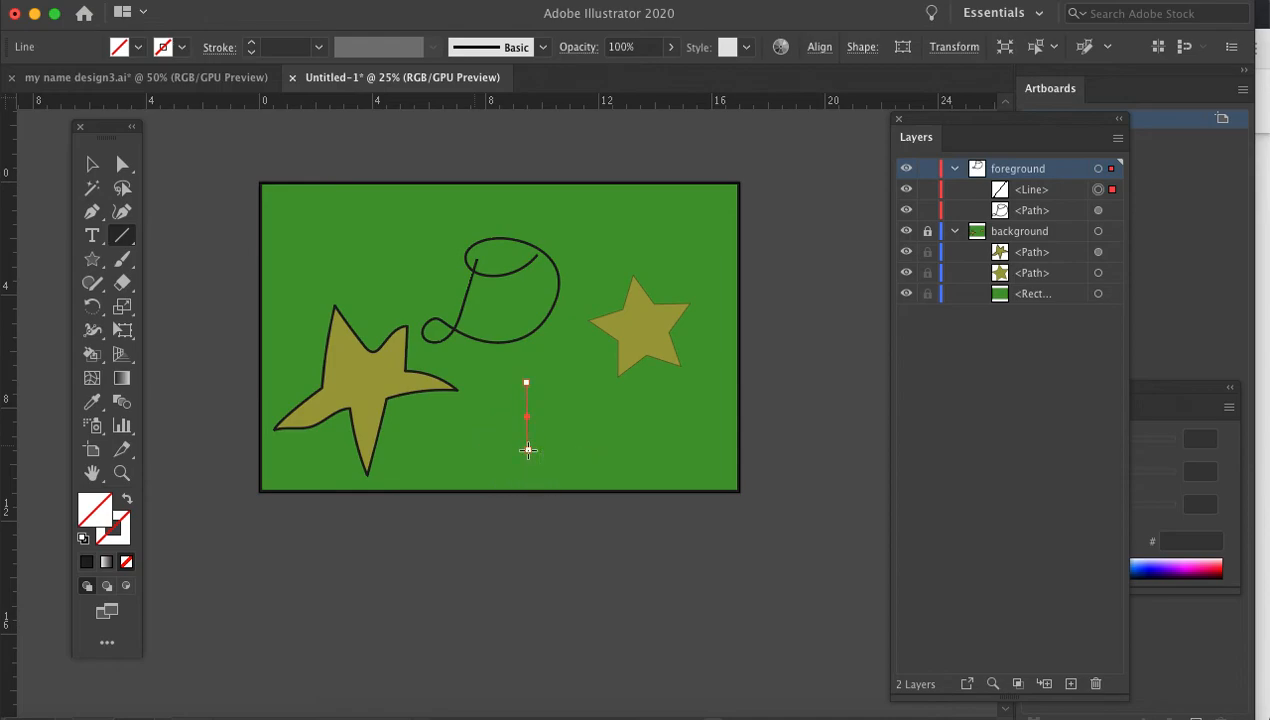
key(ctrl+z)
key(ctrl+z)
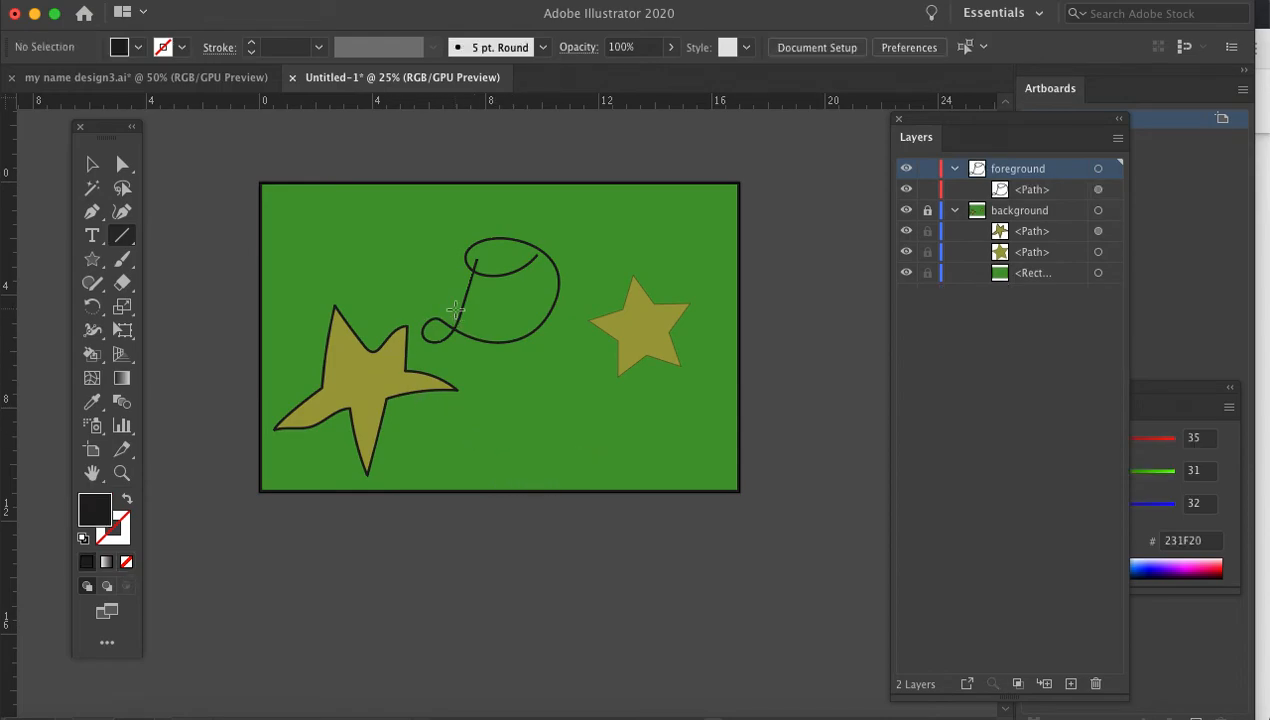
Paint an outlined block letter A about 4.7 in wide with an inner opening below the D on the foreground layer
click(121, 259)
mouse_move(541, 382)
mouse_down()
mouse_move(512, 455)
mouse_move(554, 464)
mouse_move(568, 432)
mouse_move(590, 428)
mouse_move(600, 466)
mouse_move(642, 462)
mouse_up()
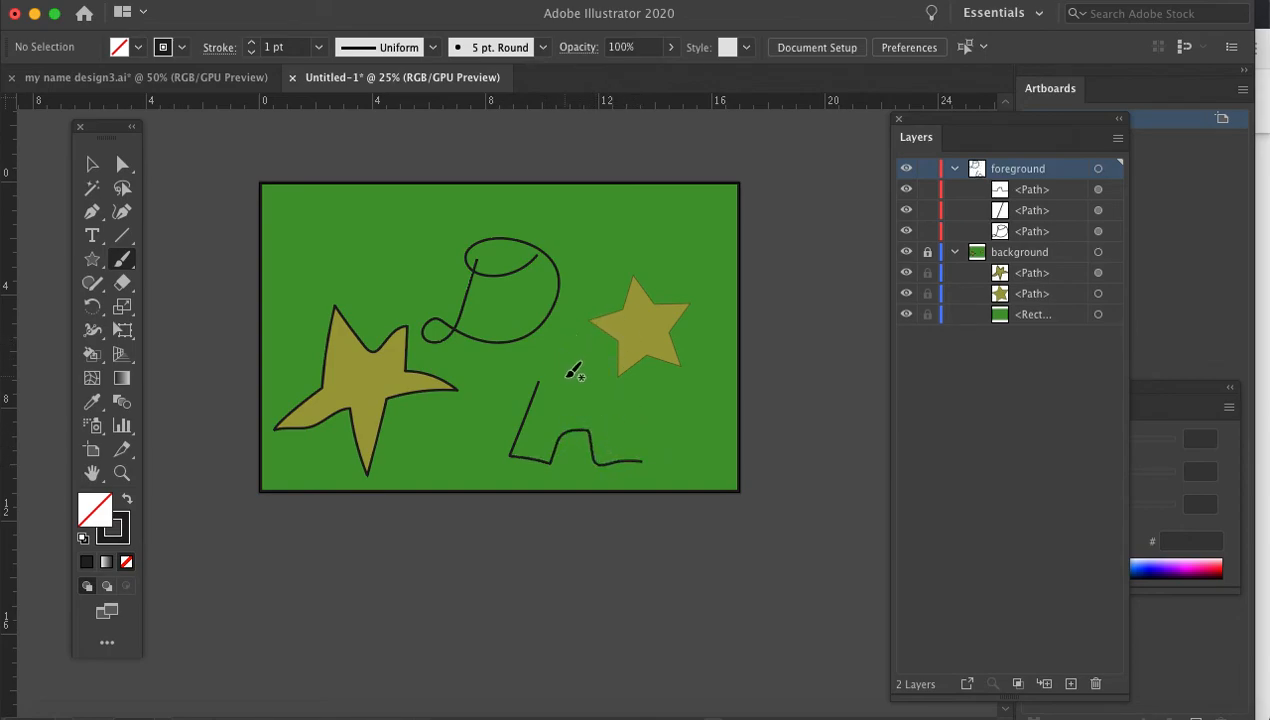
mouse_move(541, 380)
mouse_down()
mouse_move(600, 375)
mouse_move(645, 461)
mouse_up()
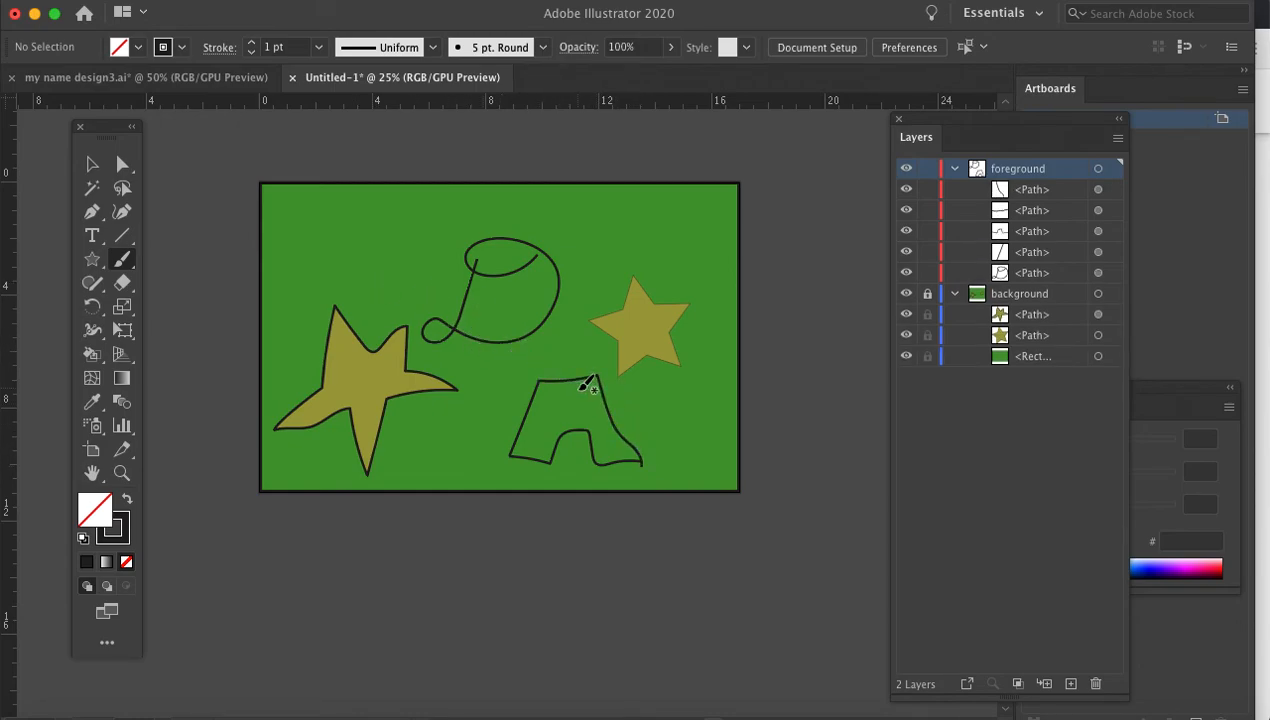
mouse_move(553, 398)
mouse_down()
mouse_move(600, 417)
mouse_move(552, 429)
mouse_move(560, 396)
mouse_up()
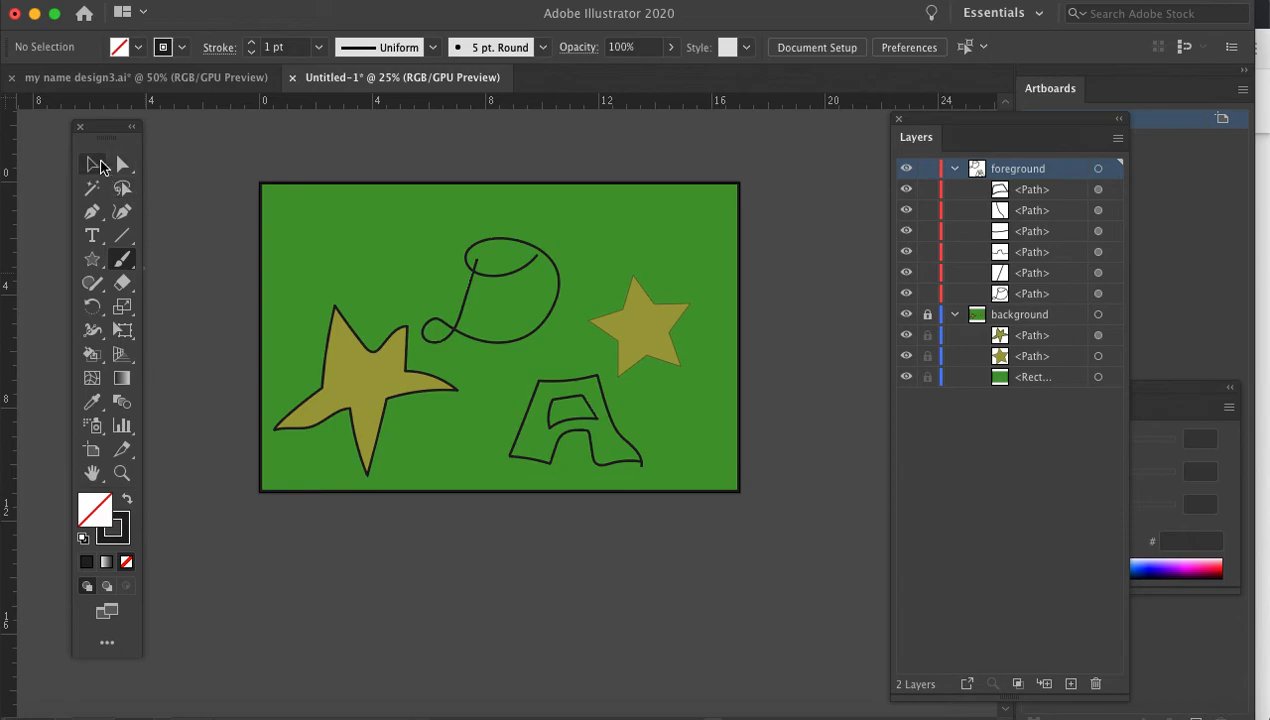
Select all five brush paths that make up the letter A, including its inner opening
click(94, 166)
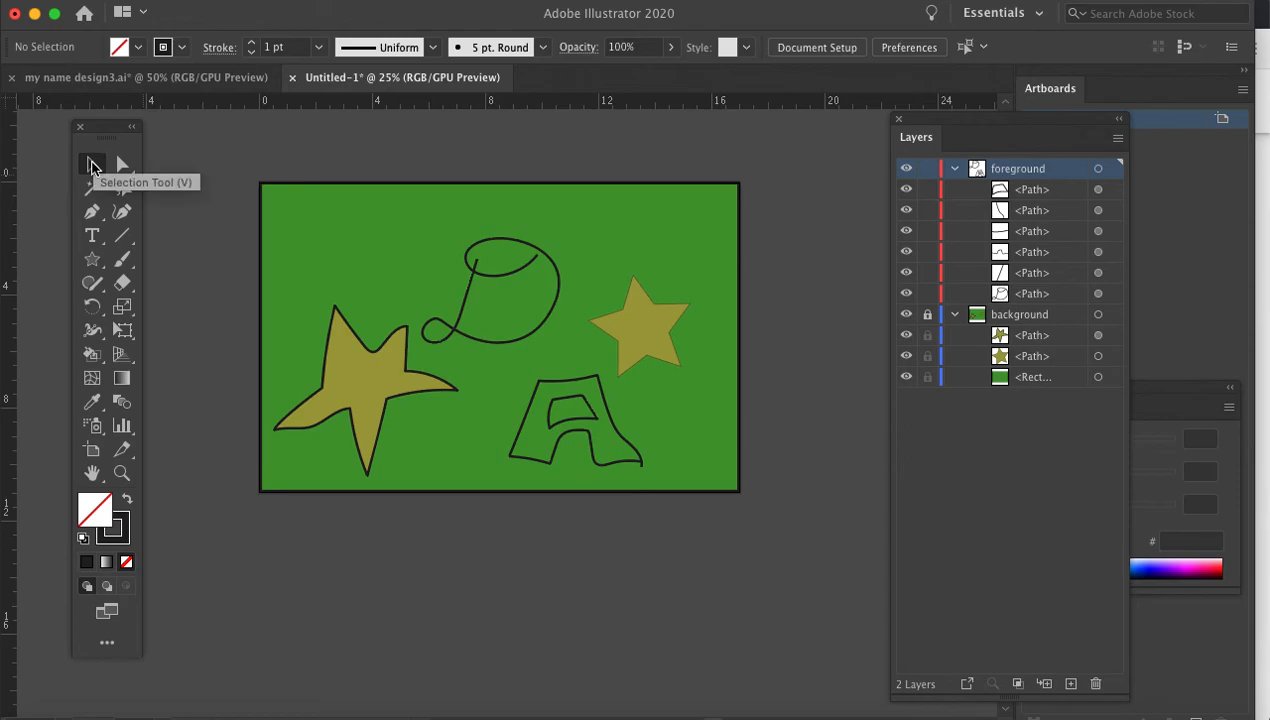
click(573, 388)
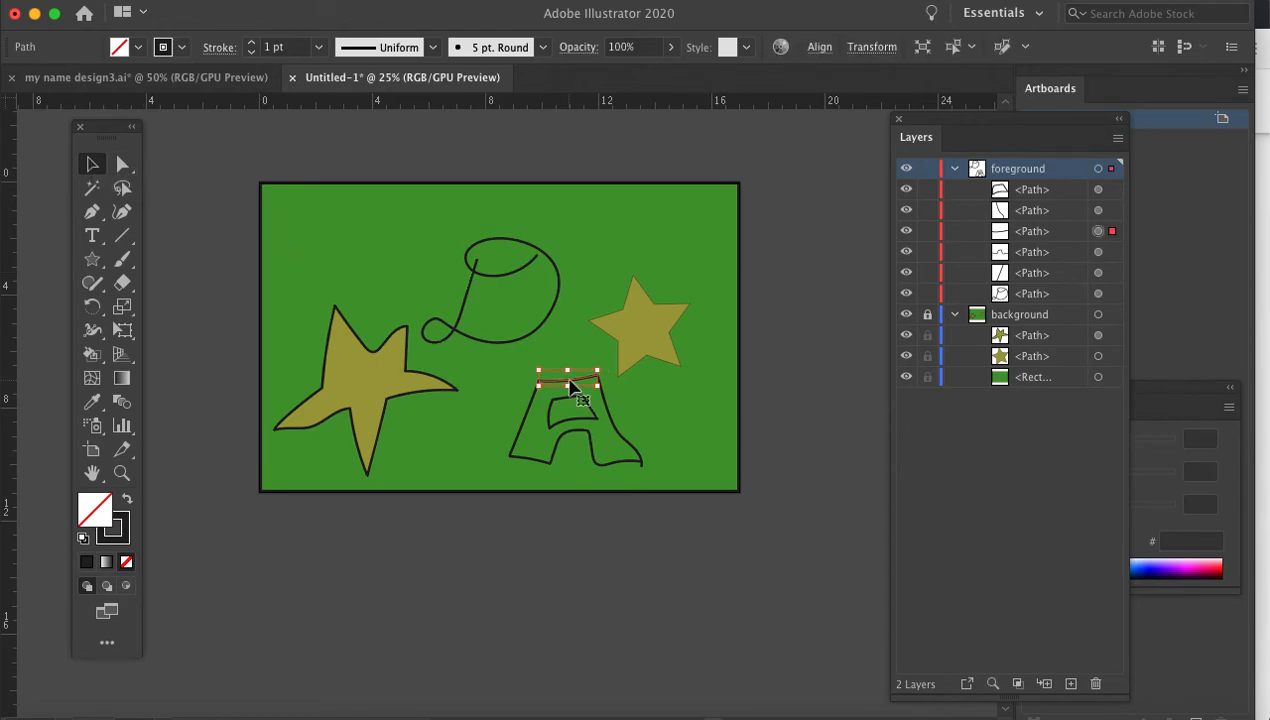
shift+click(615, 433)
shift+click(565, 443)
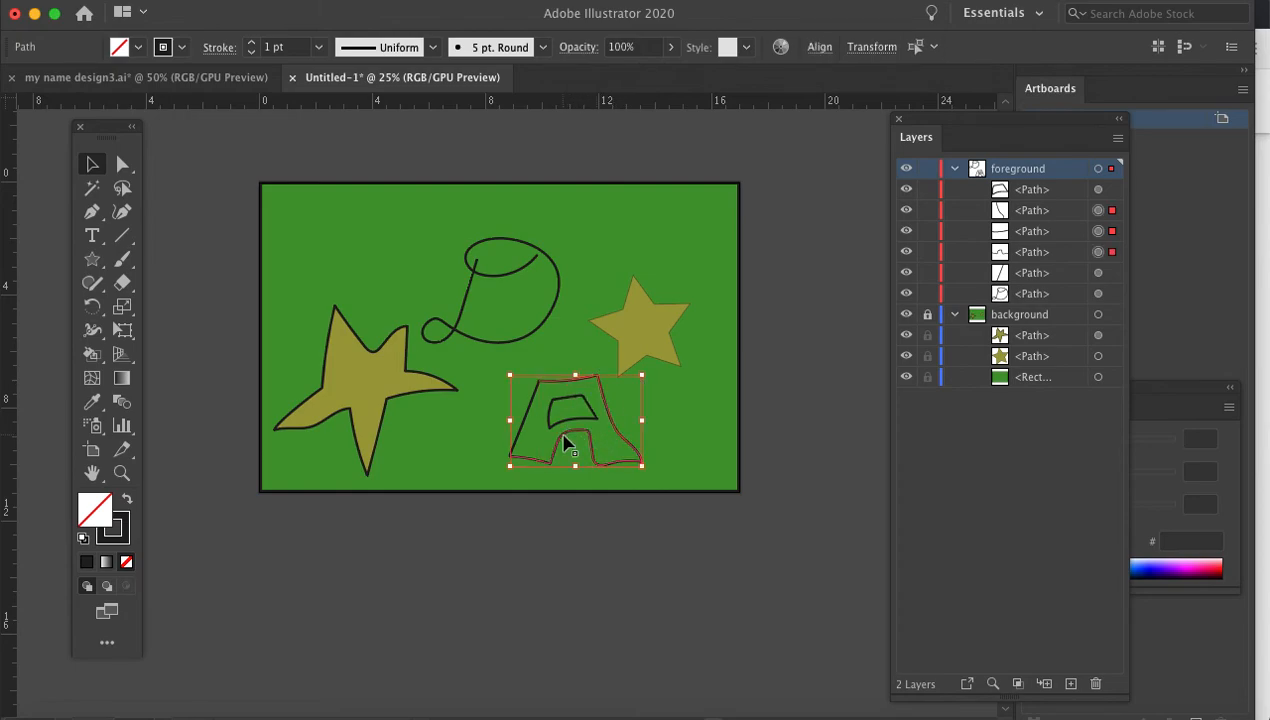
shift+click(522, 428)
shift+click(570, 396)
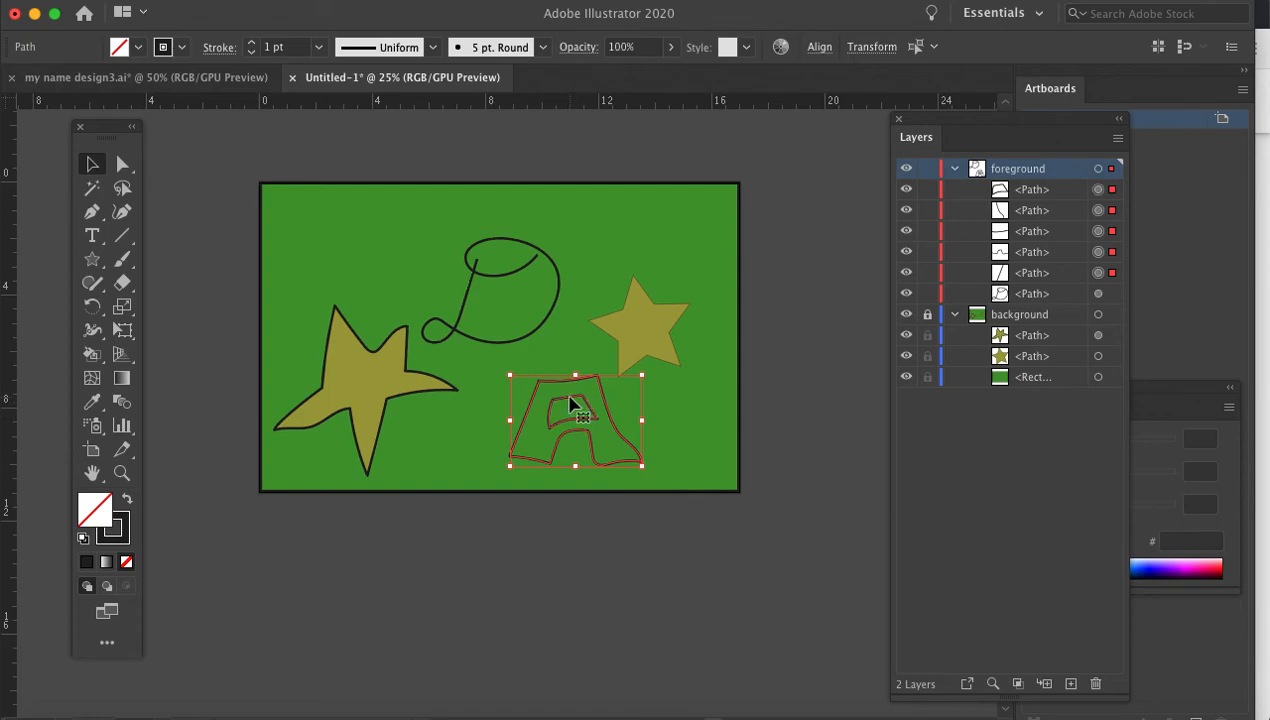
Fill the body of the letter A with color 39AEC9 using the Live Paint Bucket, accepting the Live Paint group conversion
click(92, 354)
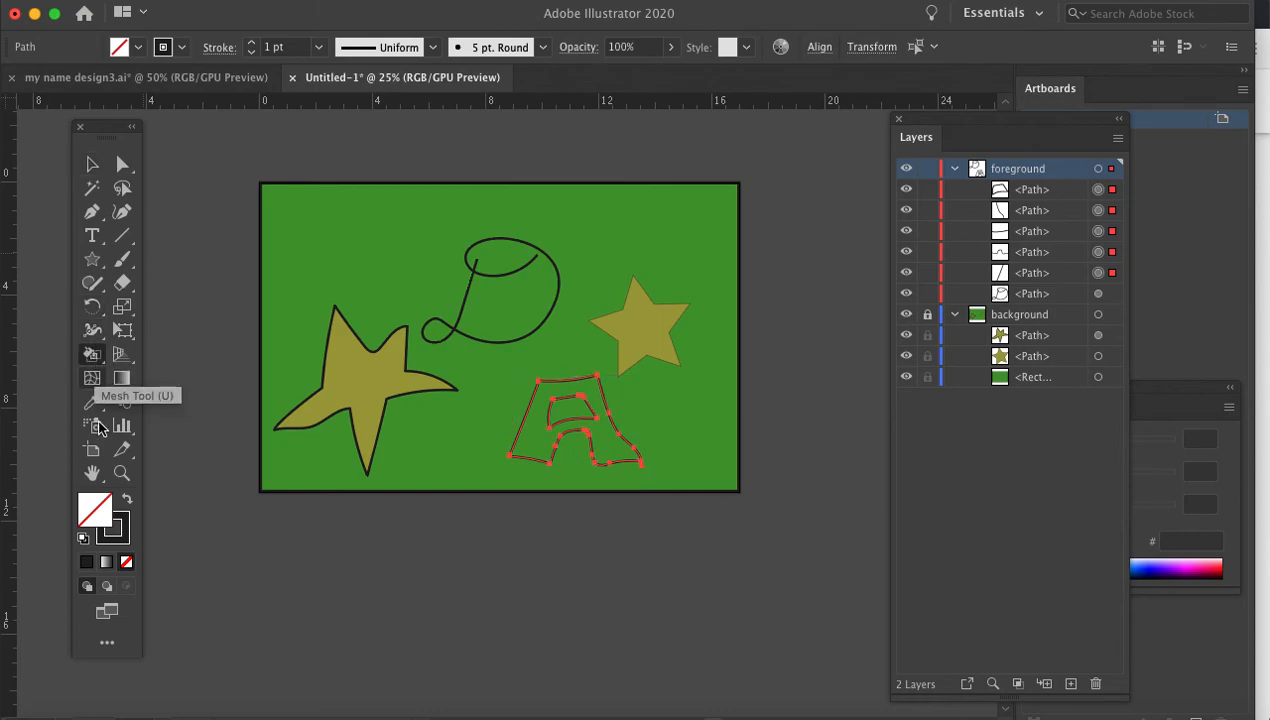
double_click(98, 515)
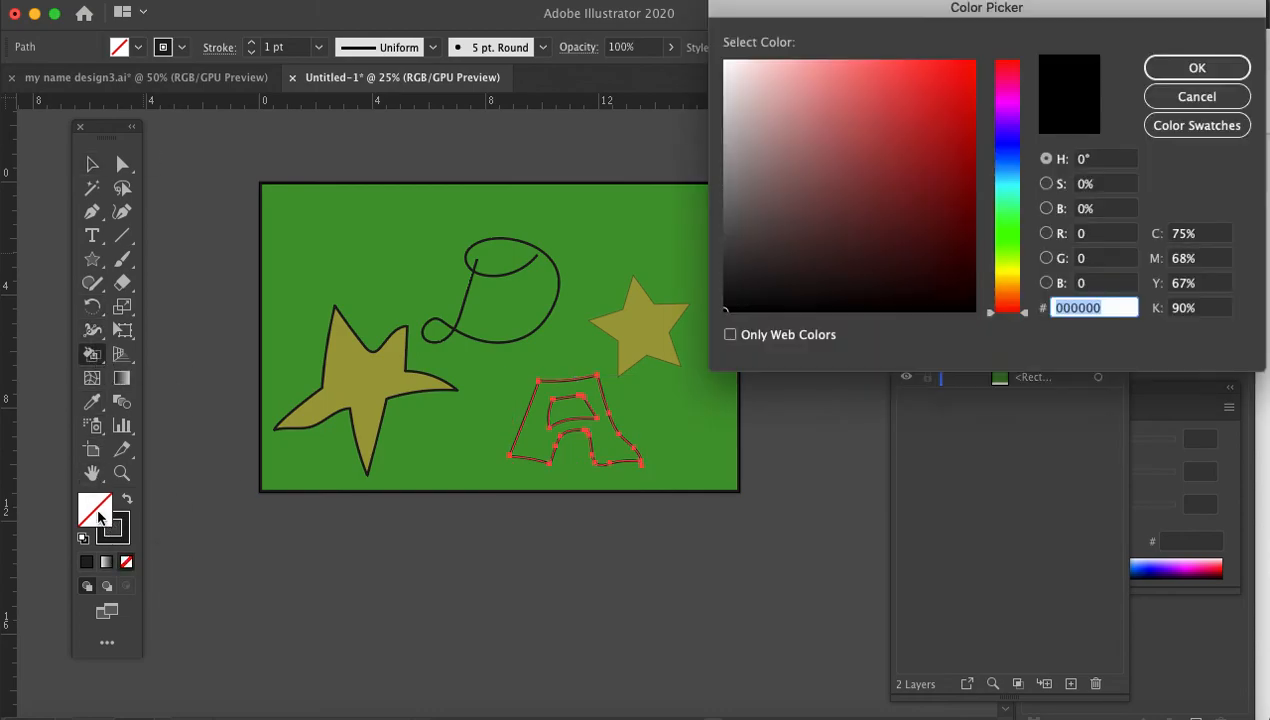
click(1007, 182)
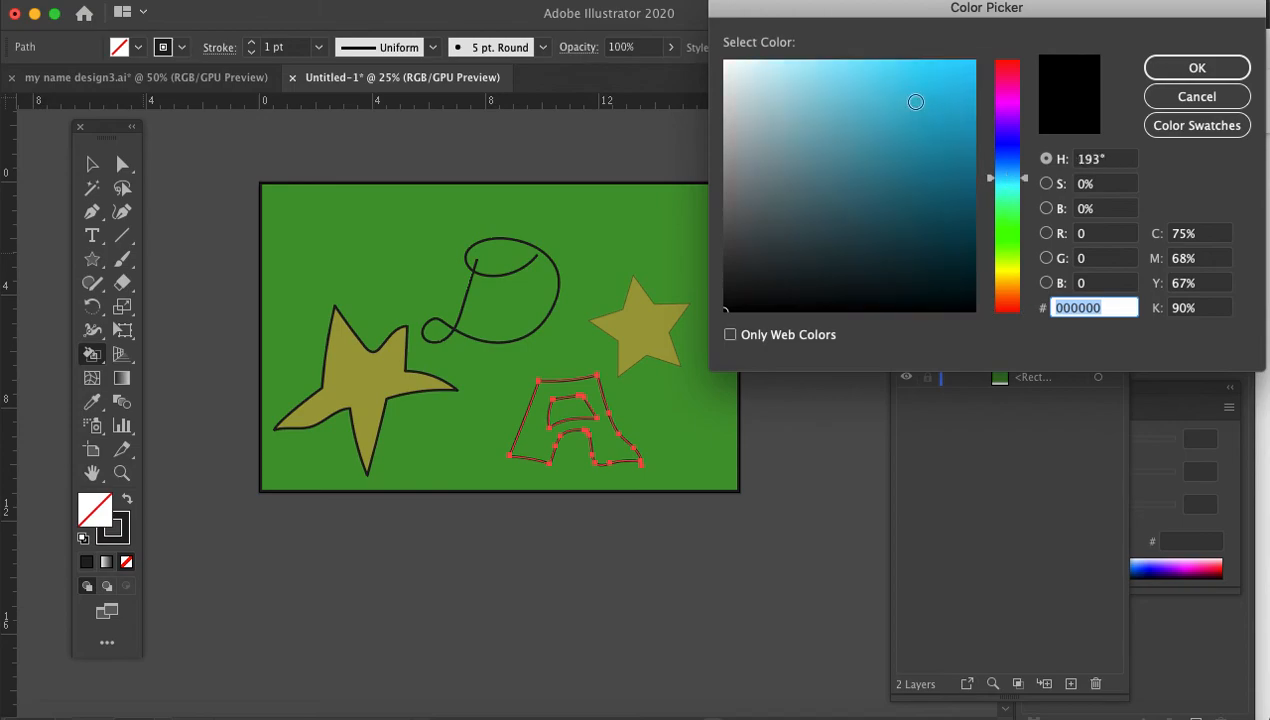
click(905, 113)
click(1170, 64)
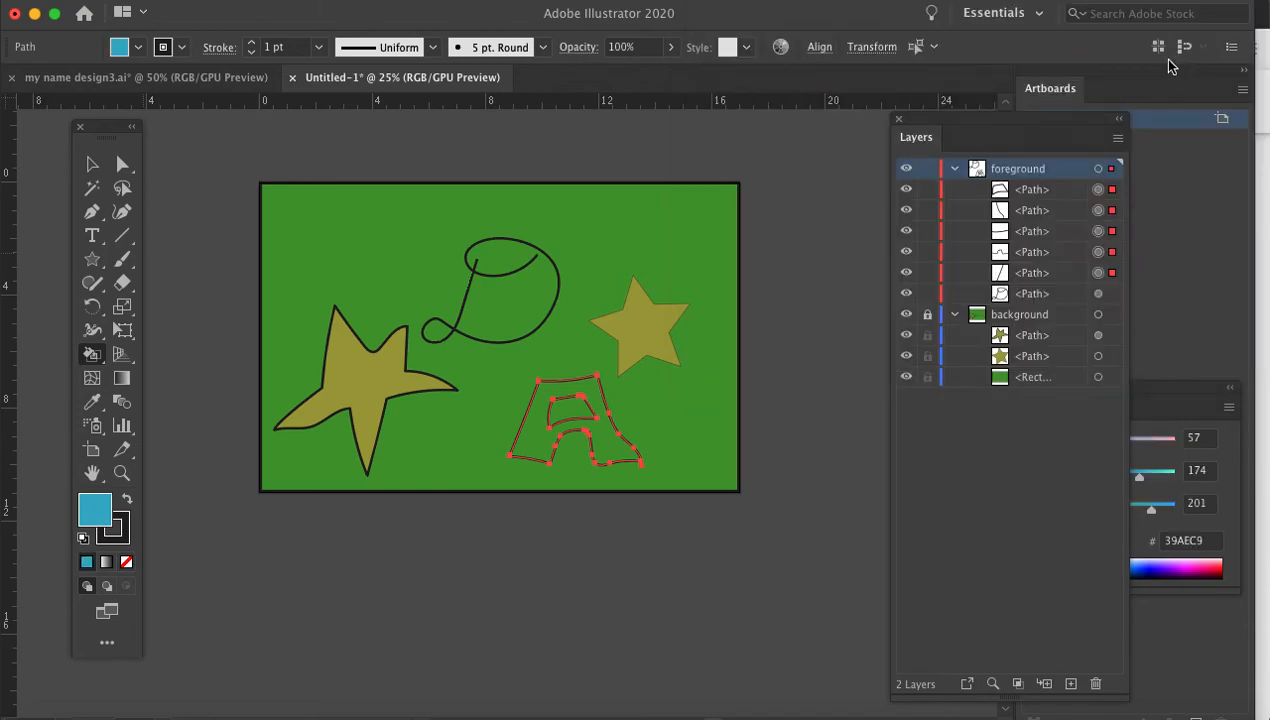
click(547, 455)
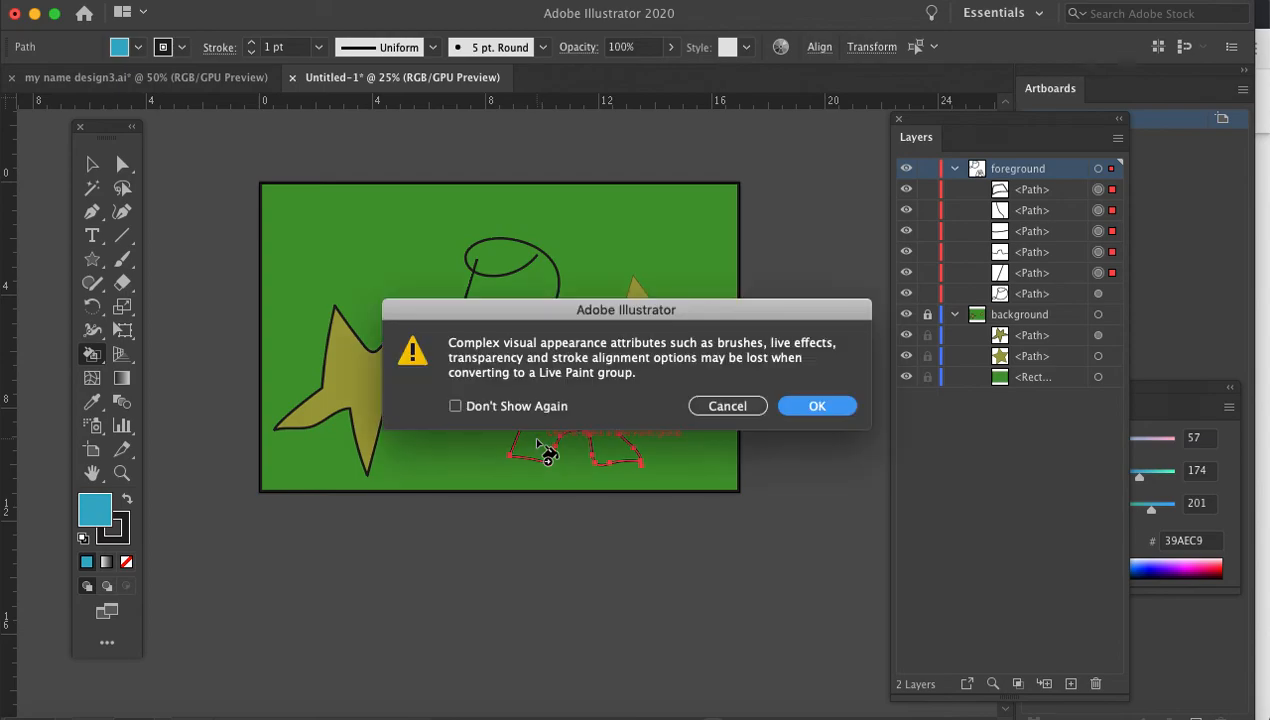
drag(606, 313, 633, 169)
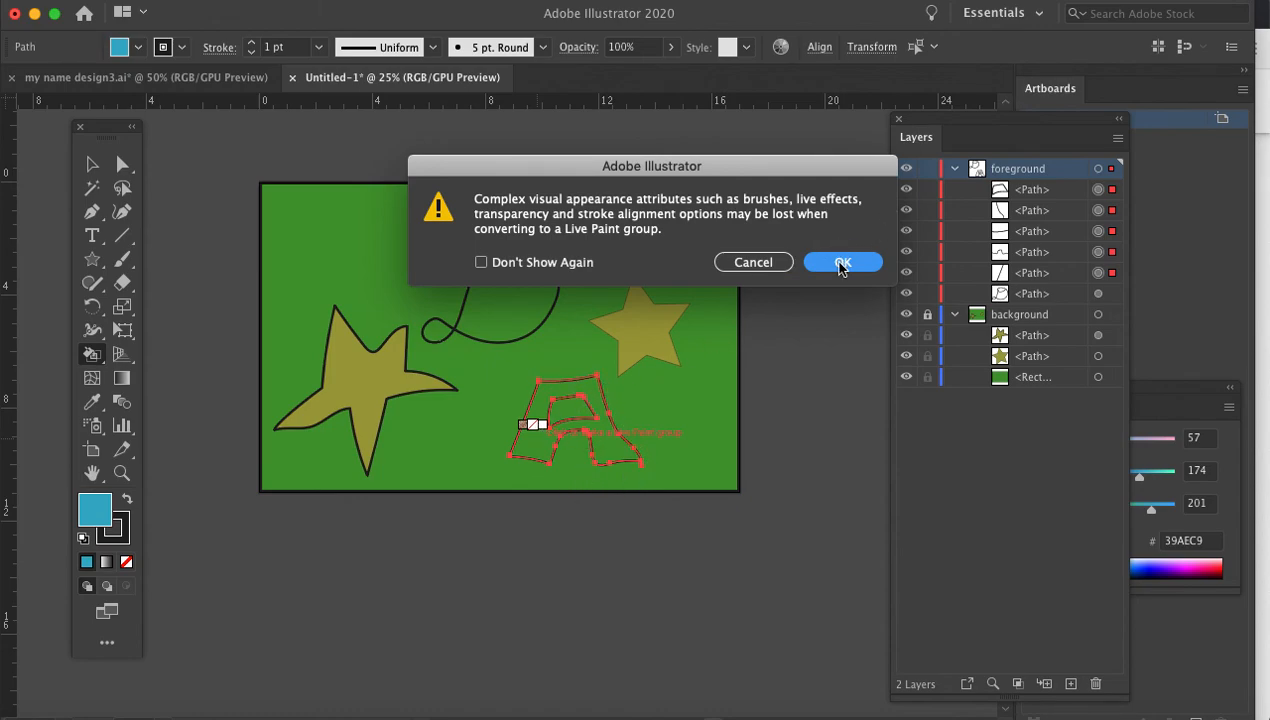
click(841, 263)
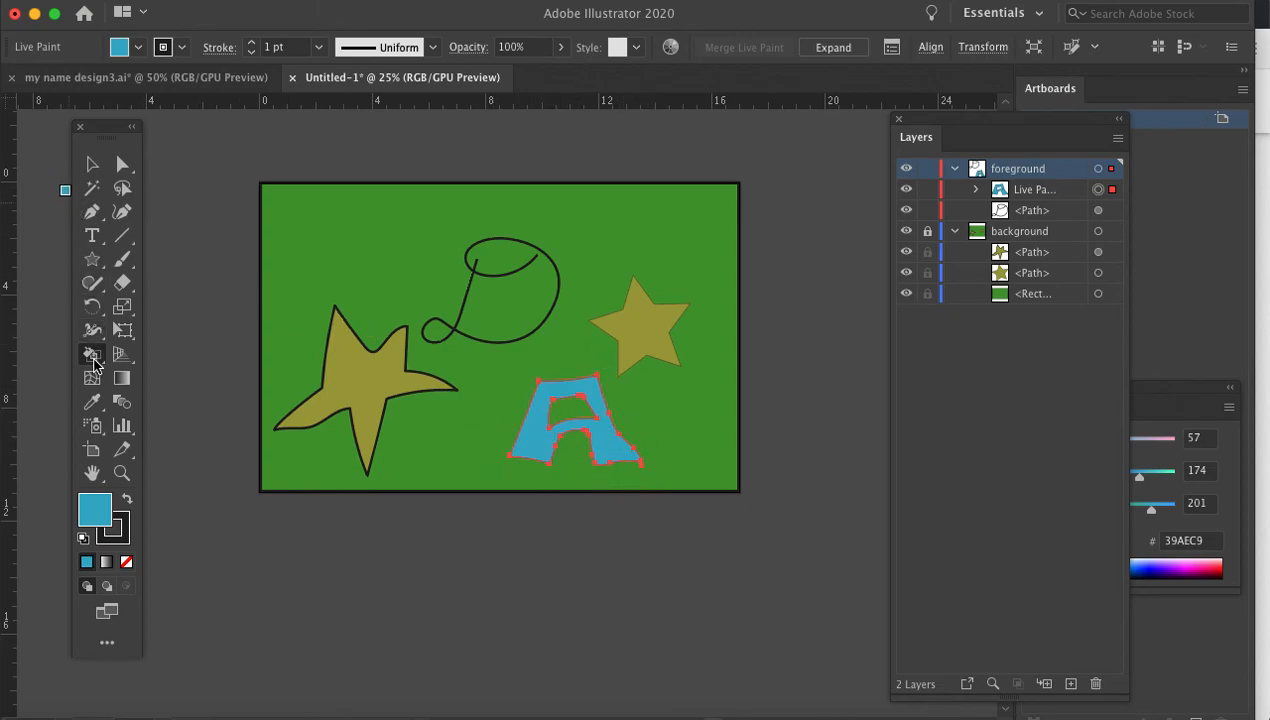
Unlock the background layer and select its regular five-pointed star
click(92, 164)
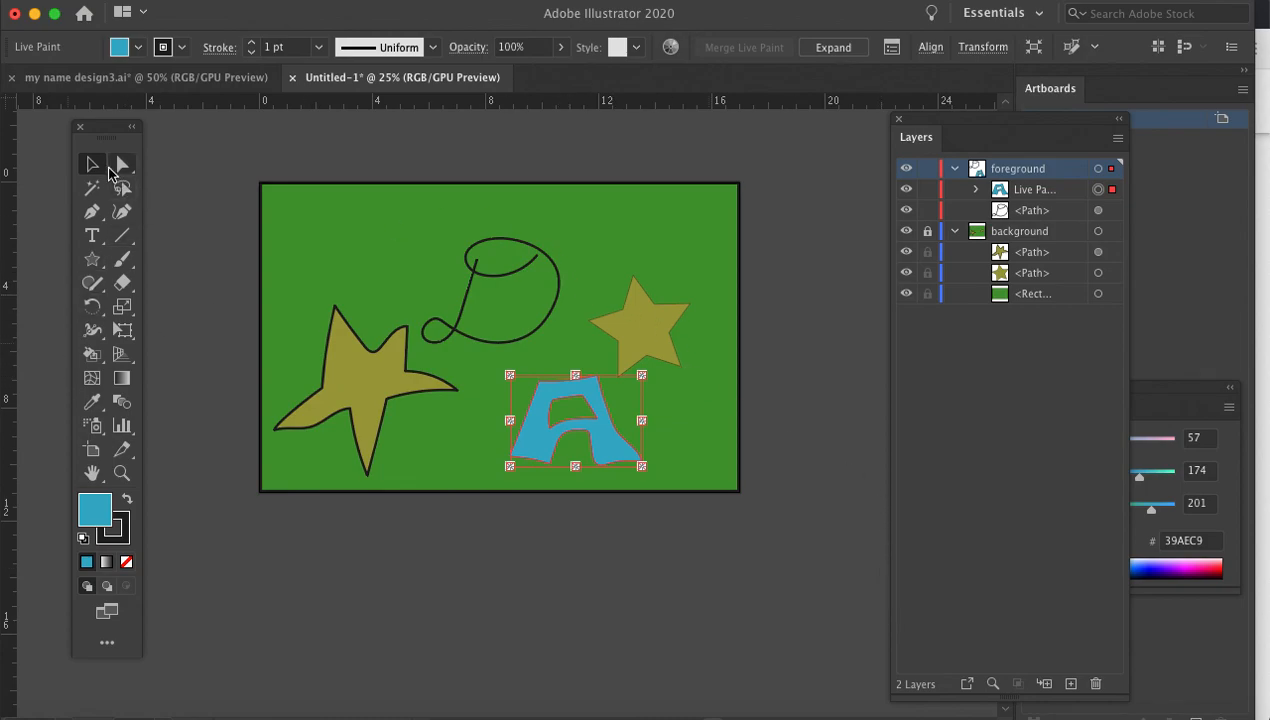
click(362, 377)
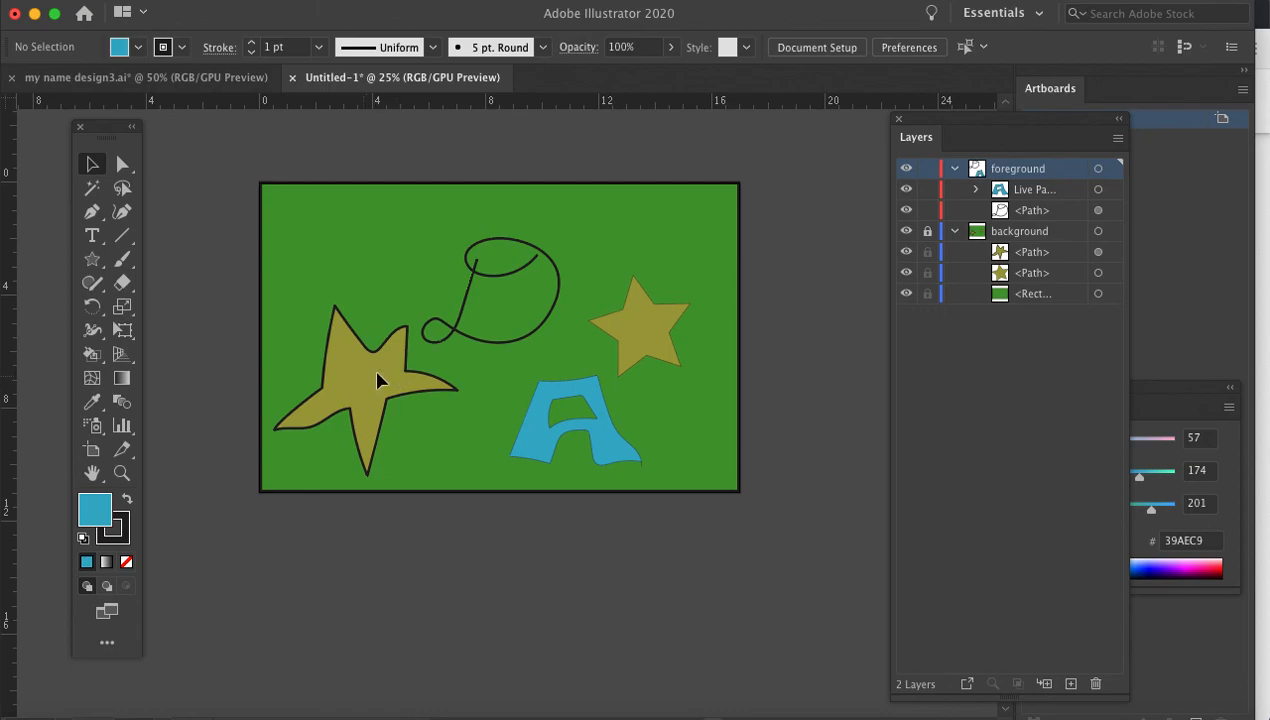
click(927, 233)
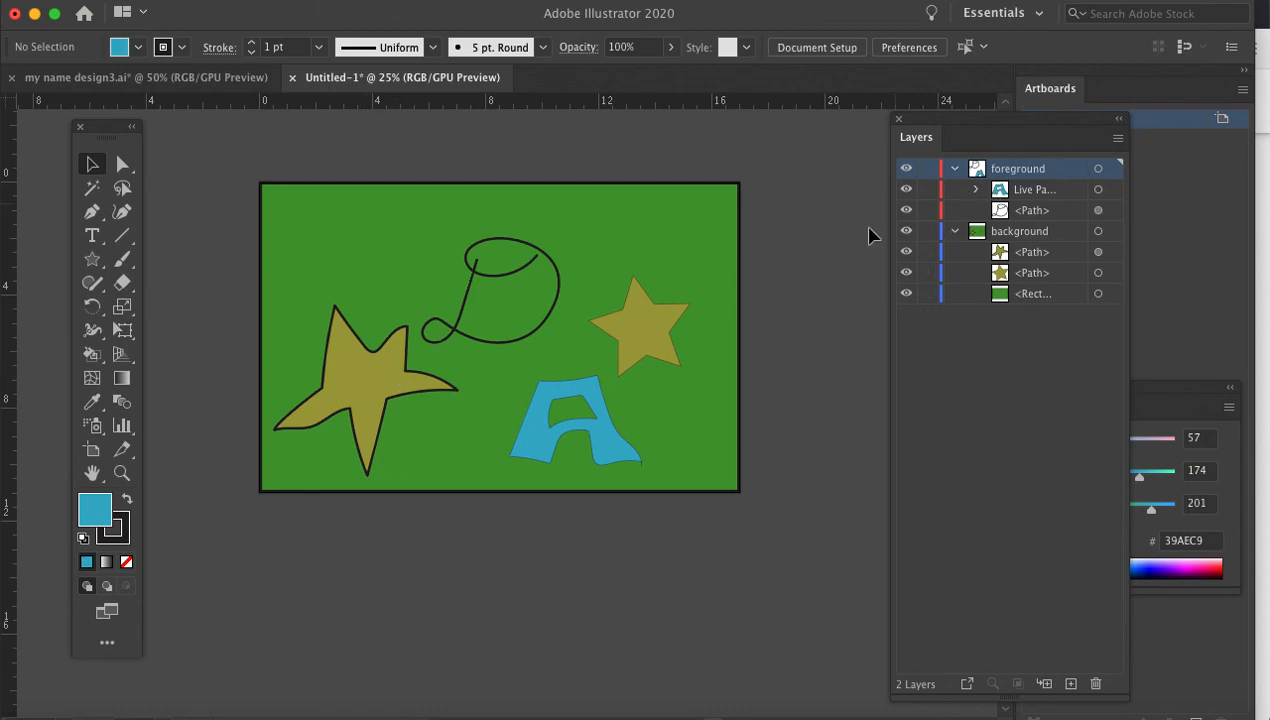
click(370, 385)
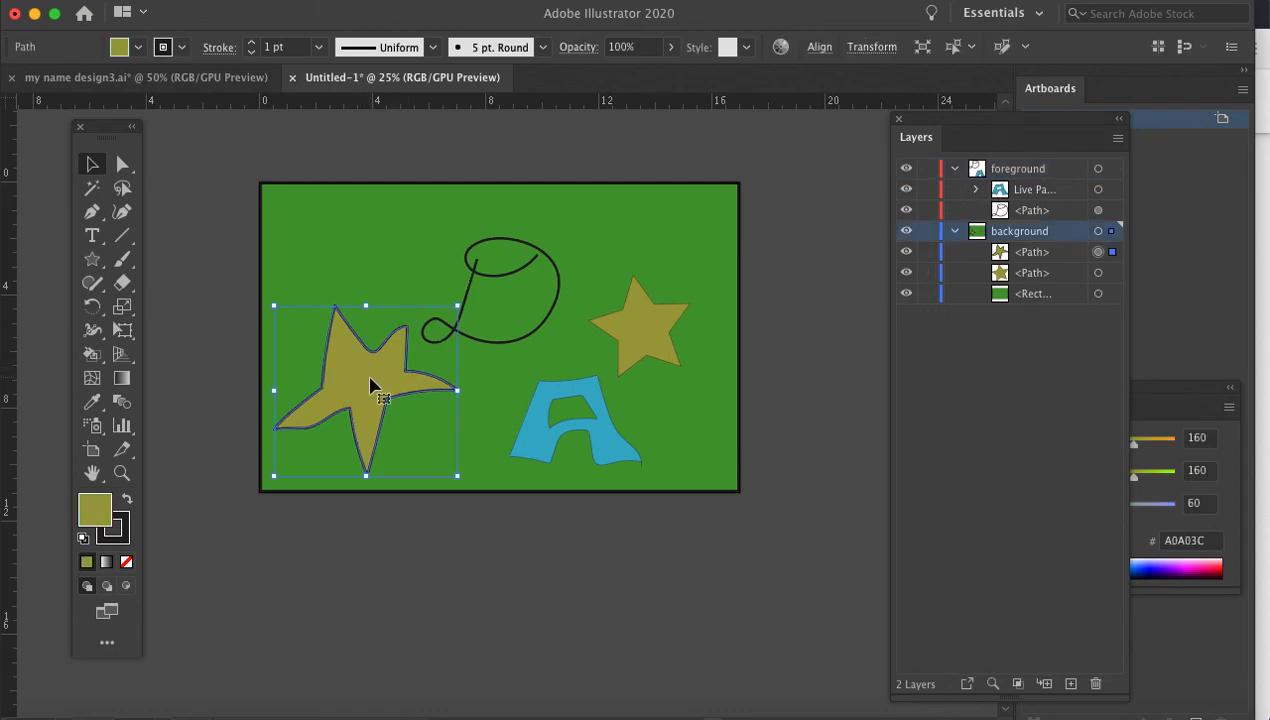
click(660, 322)
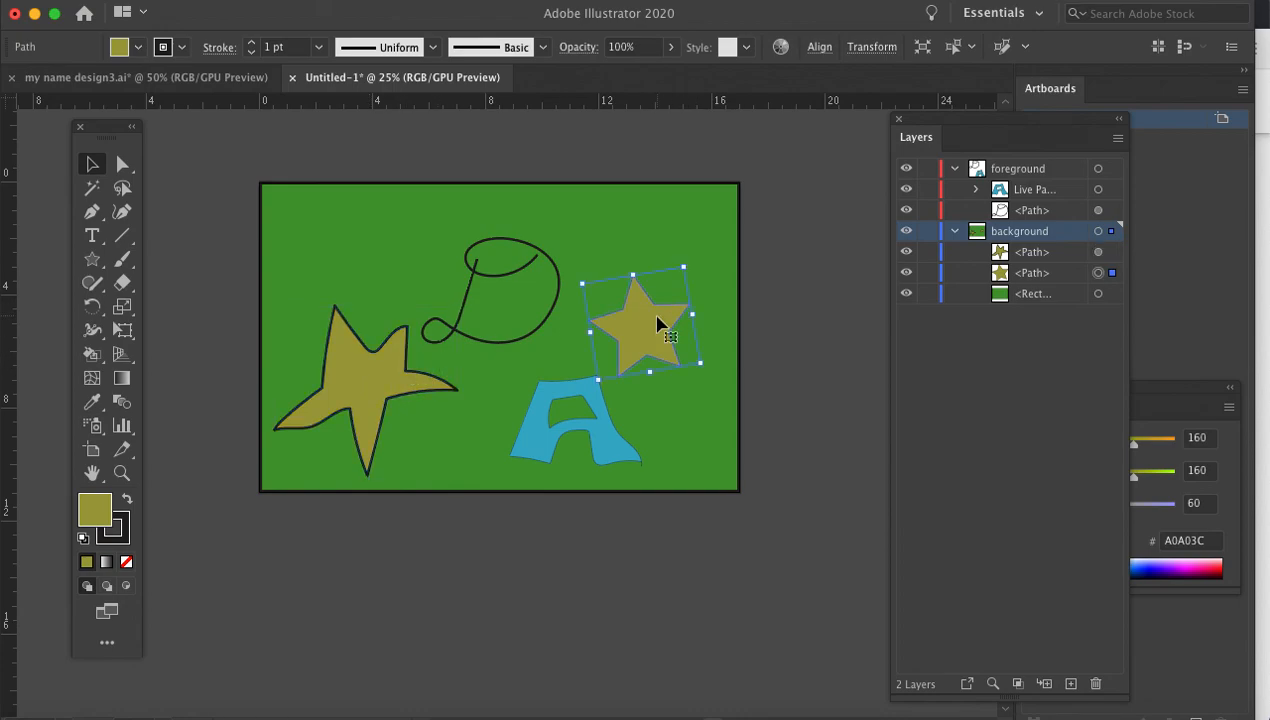
Change the regular star's fill color to purple AF1ED3
double_click(96, 511)
click(1006, 177)
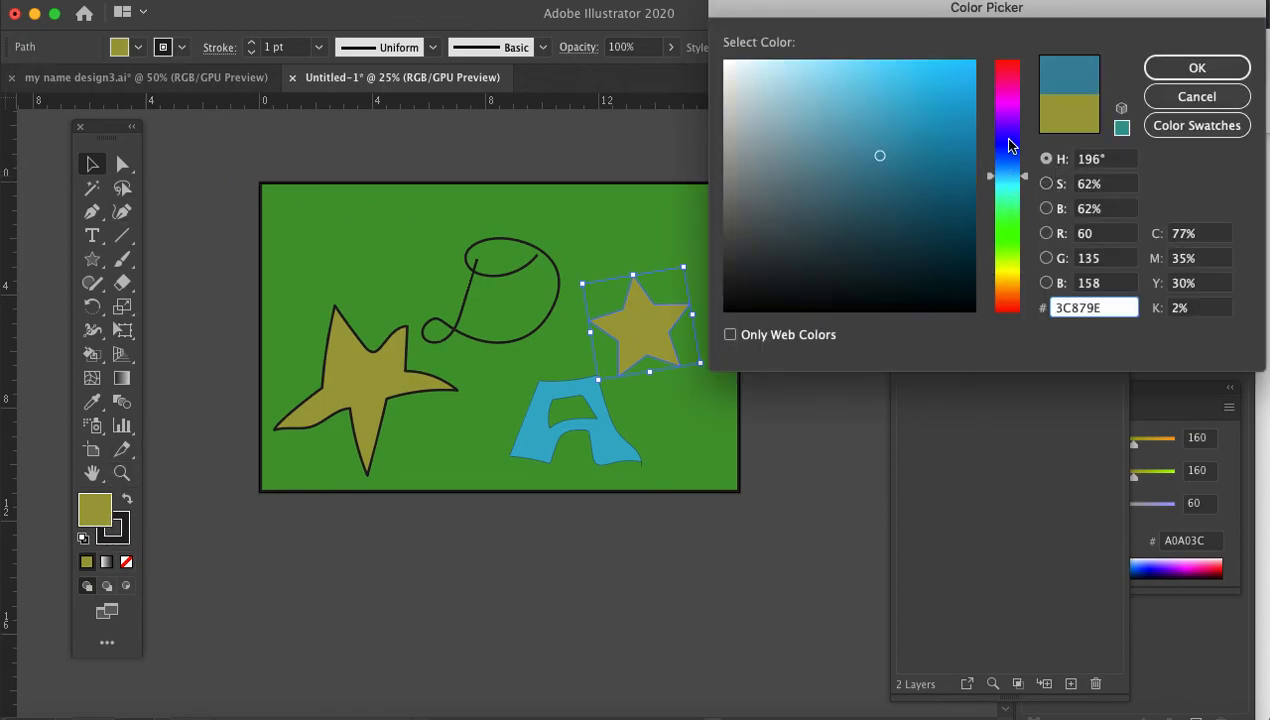
click(1006, 110)
click(941, 102)
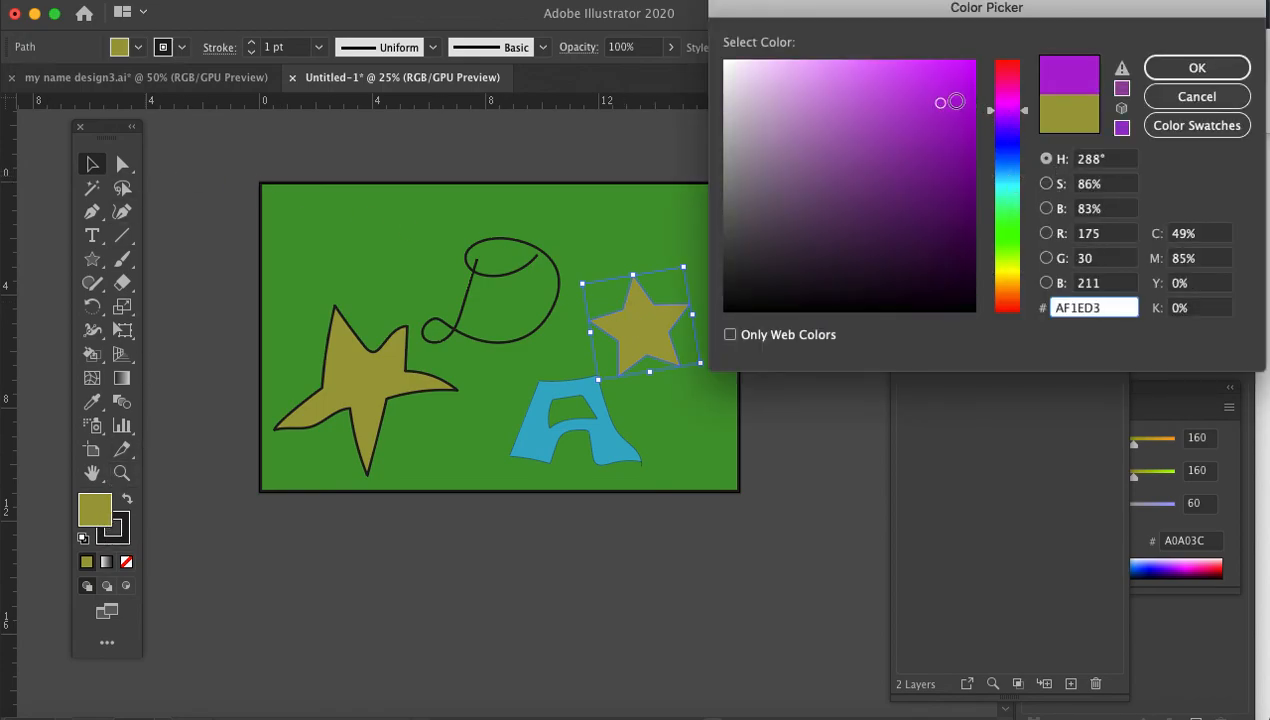
click(1195, 66)
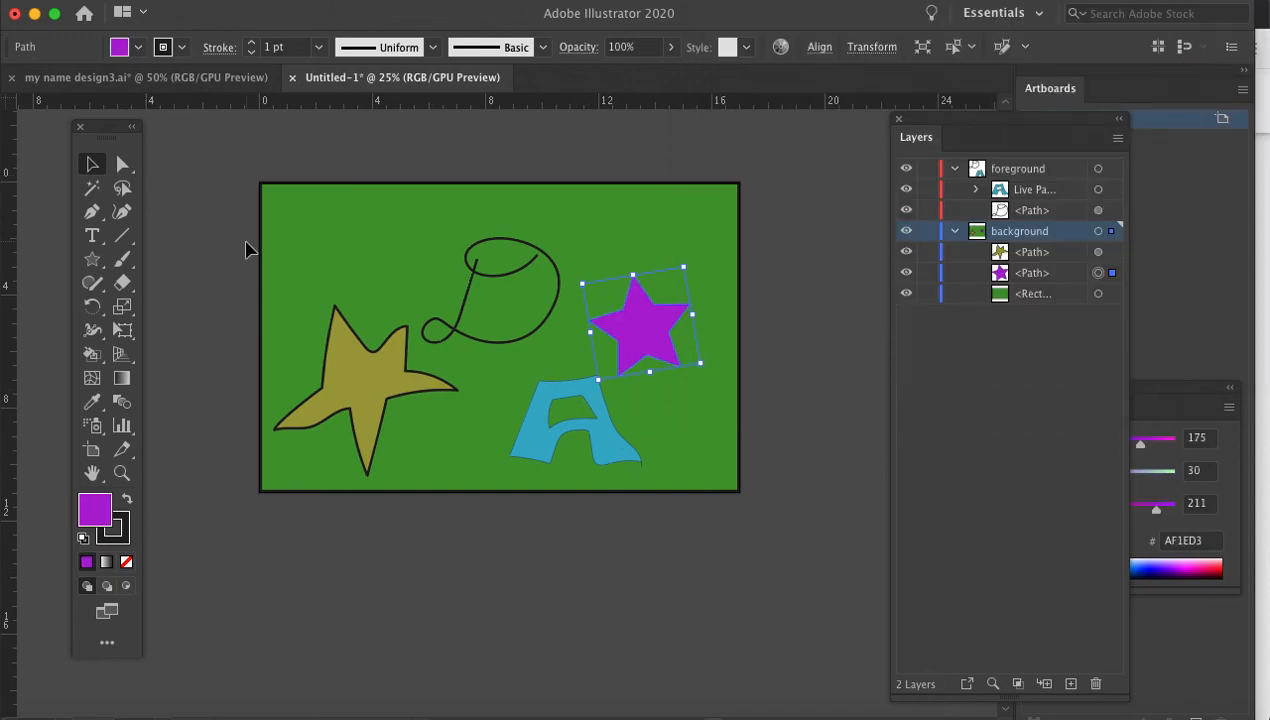
Apply a linear white-to-black gradient fill to the regular star and move the gradient settings clear of the layer list
click(107, 565)
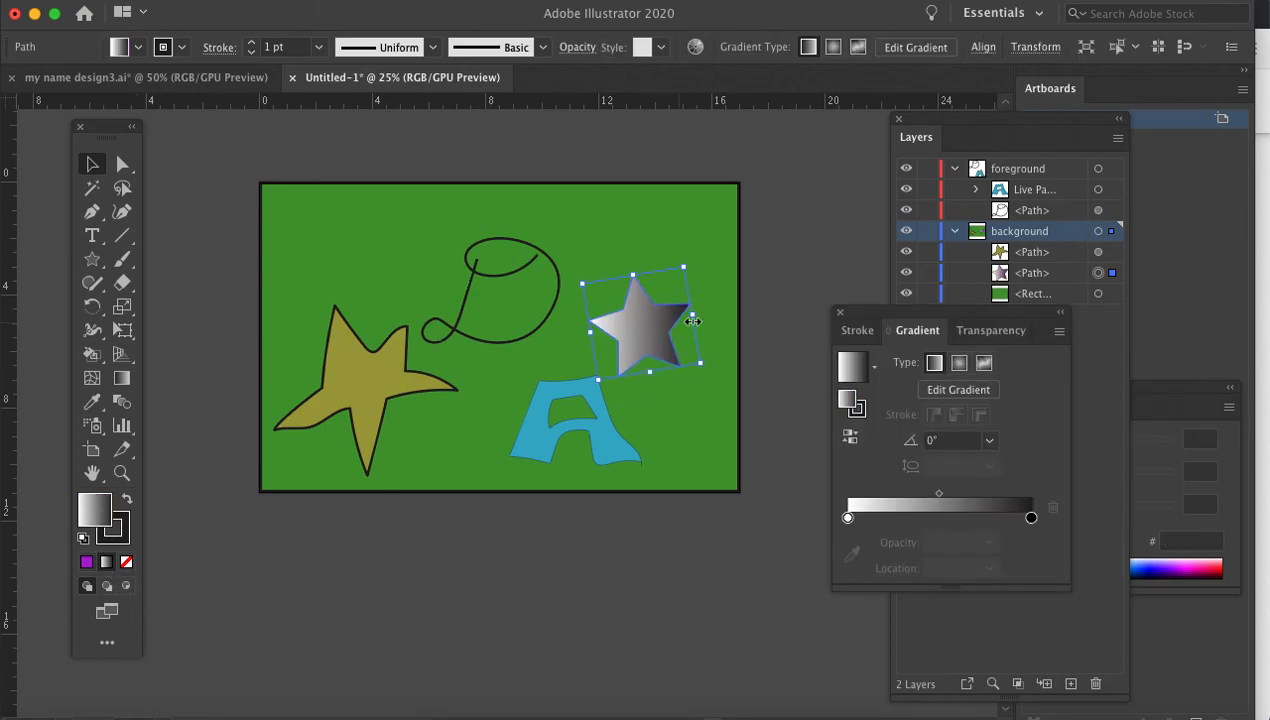
drag(996, 316, 945, 370)
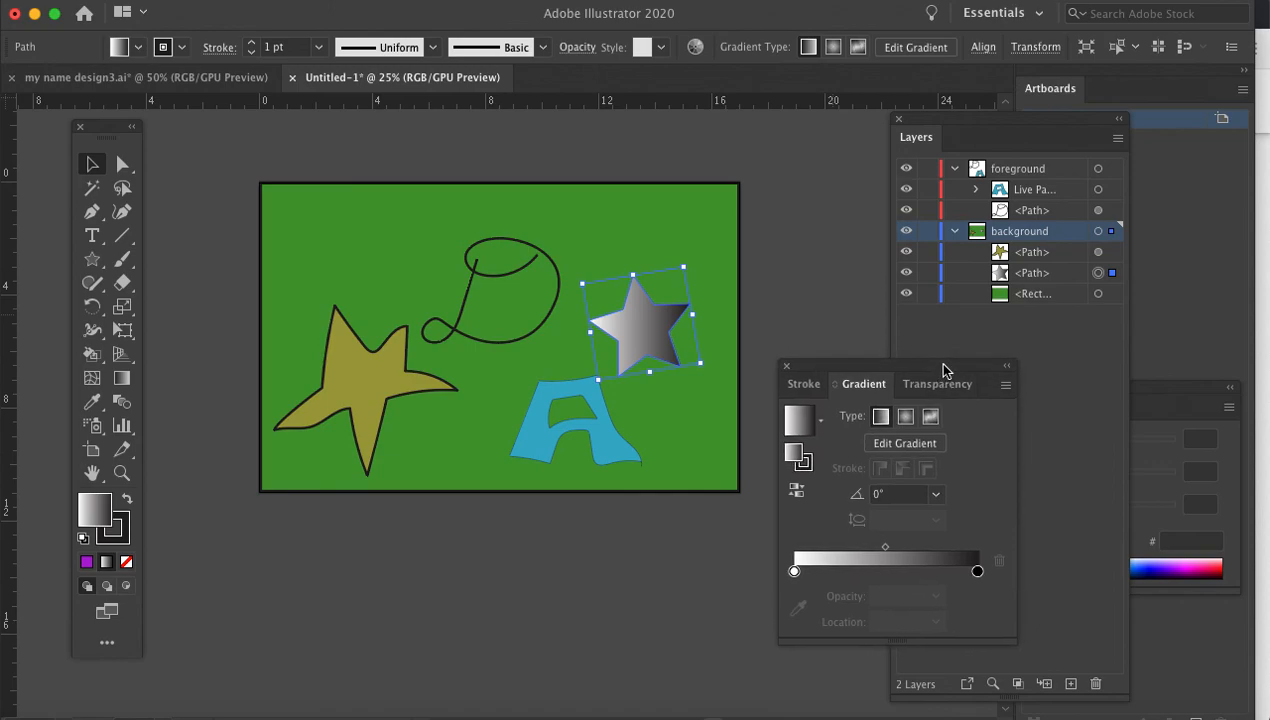